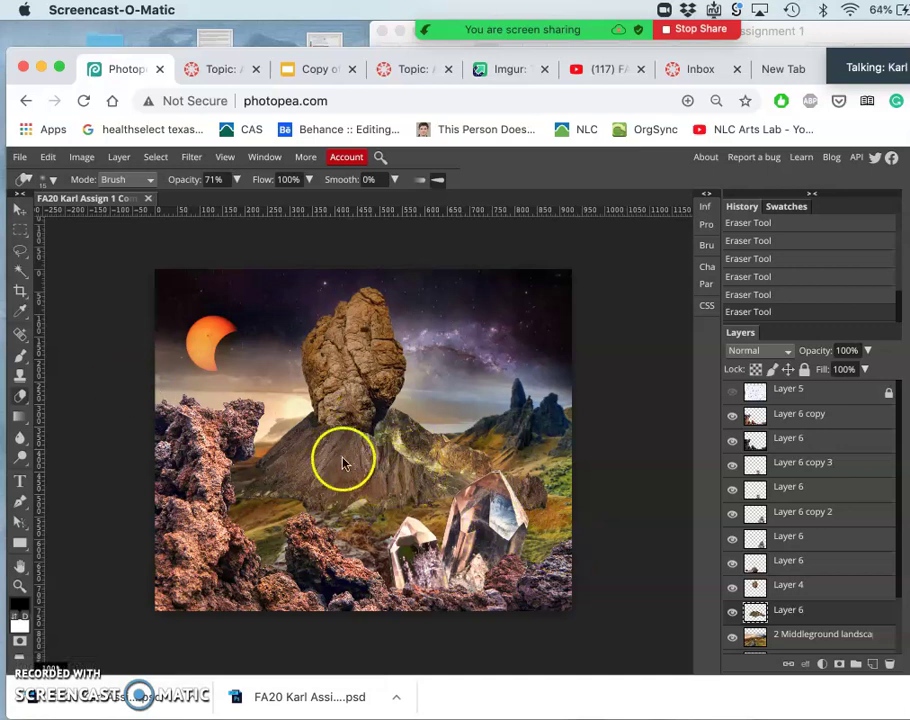
- Compare the rock layer's visibility, then select Layer 4
left_click(362, 357)
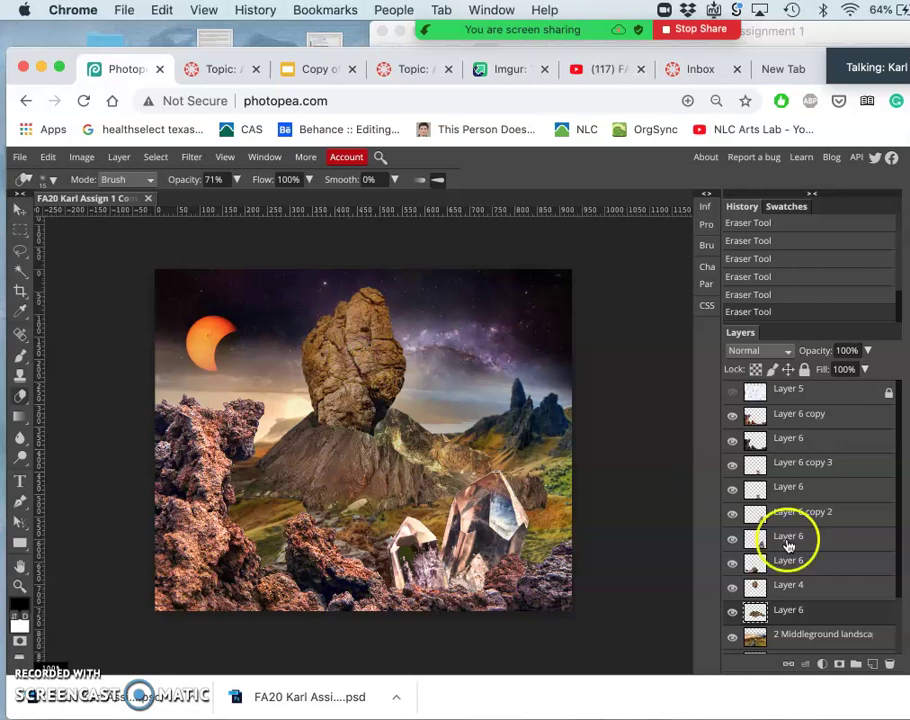
left_click(731, 588)
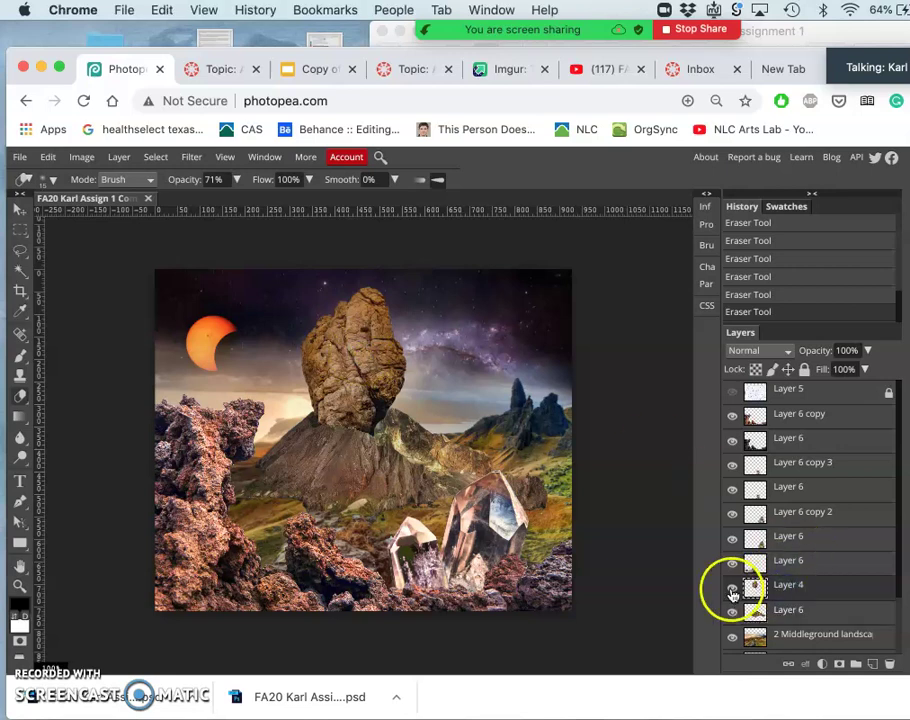
left_click(731, 588)
left_click(797, 583)
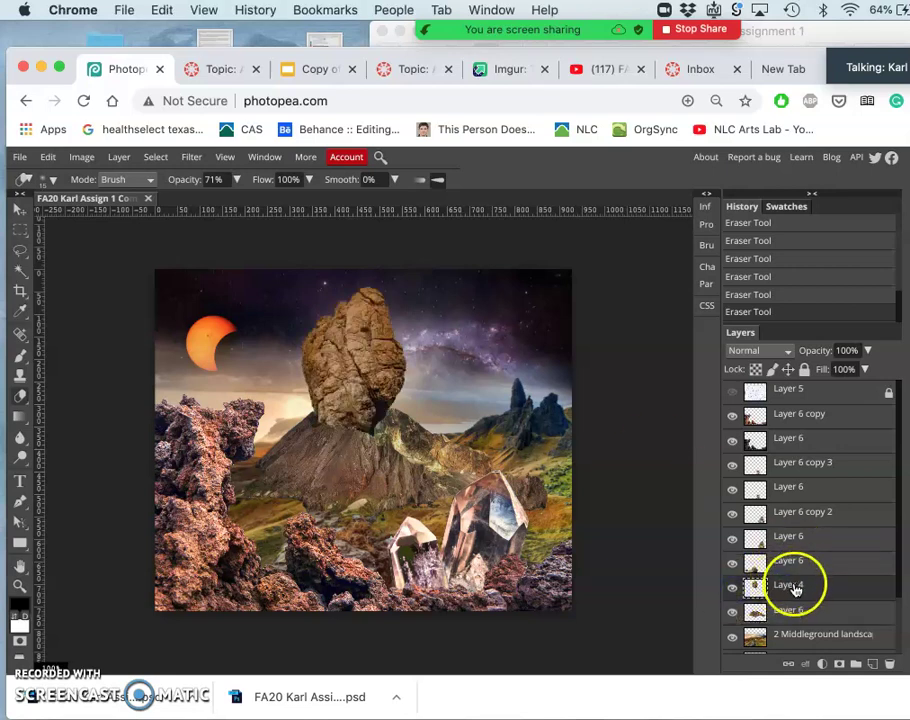
- Apply Levels to the rock with output black raised to 11 and midtones at 0.95
left_click(82, 158)
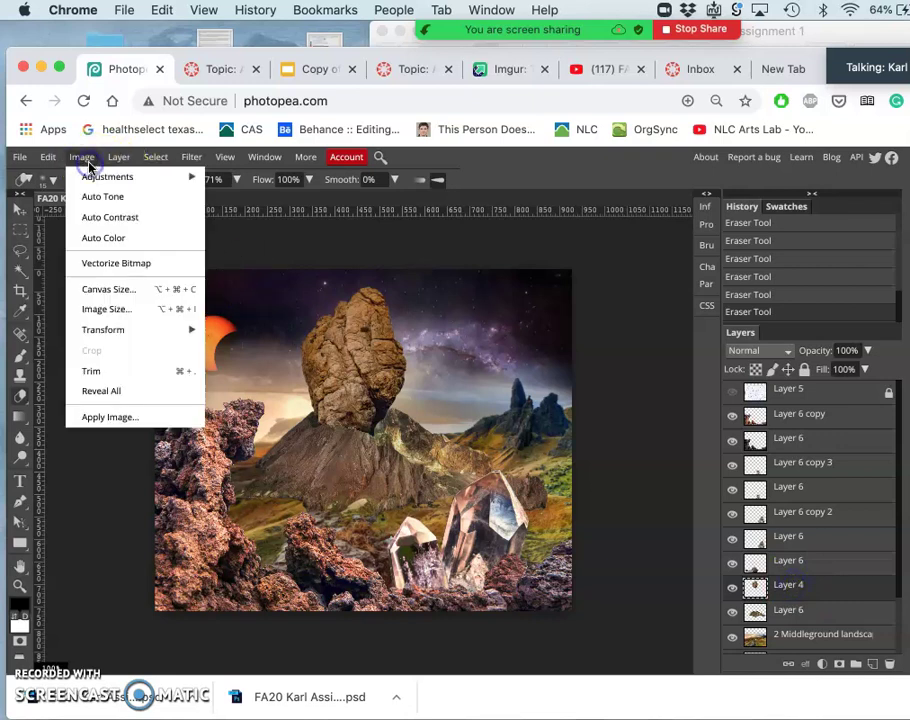
mouse_move(96, 184)
left_click(226, 197)
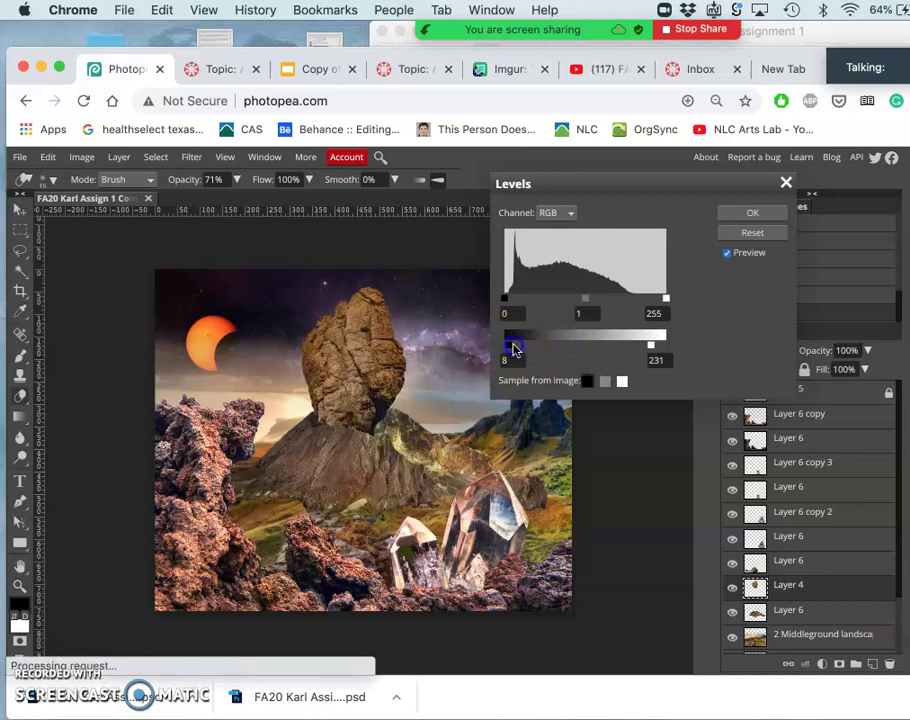
left_click_drag(514, 347, 512, 348)
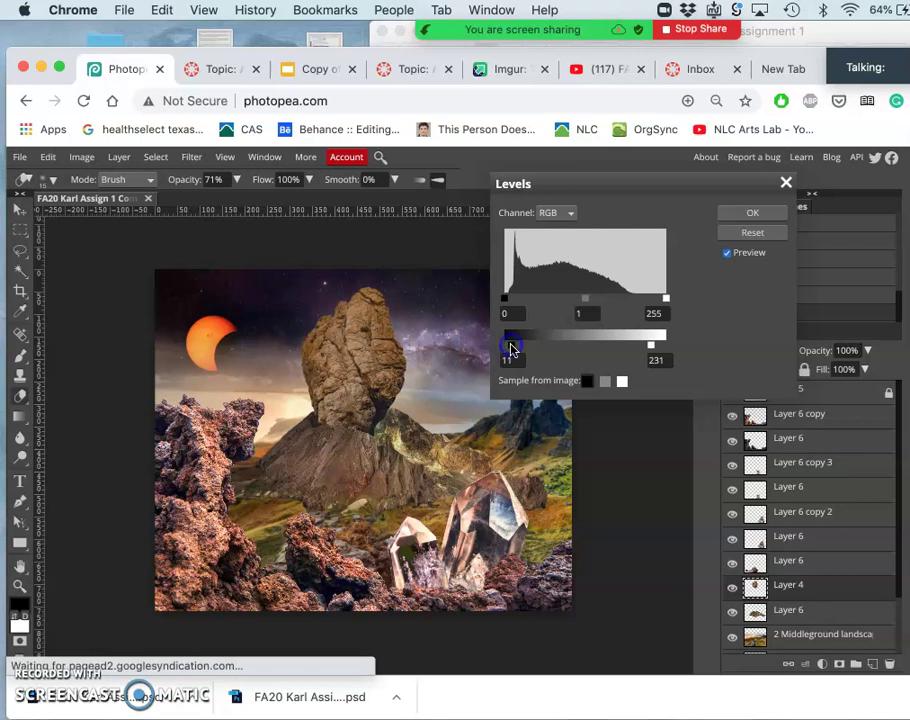
mouse_move(584, 304)
left_mouse_down()
mouse_move(572, 304)
mouse_move(592, 304)
left_mouse_up()
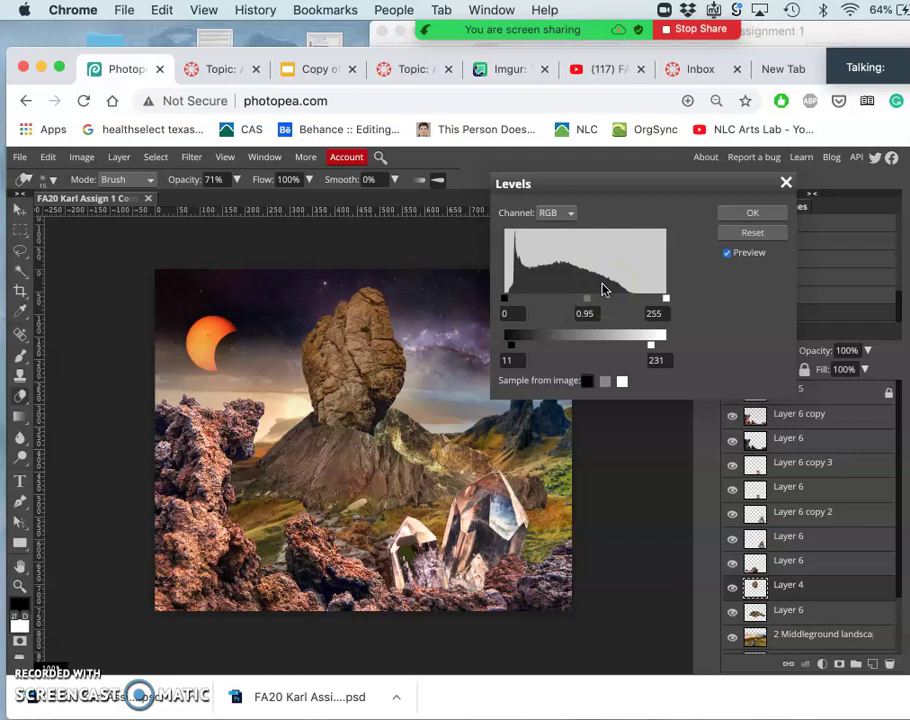
left_click(730, 213)
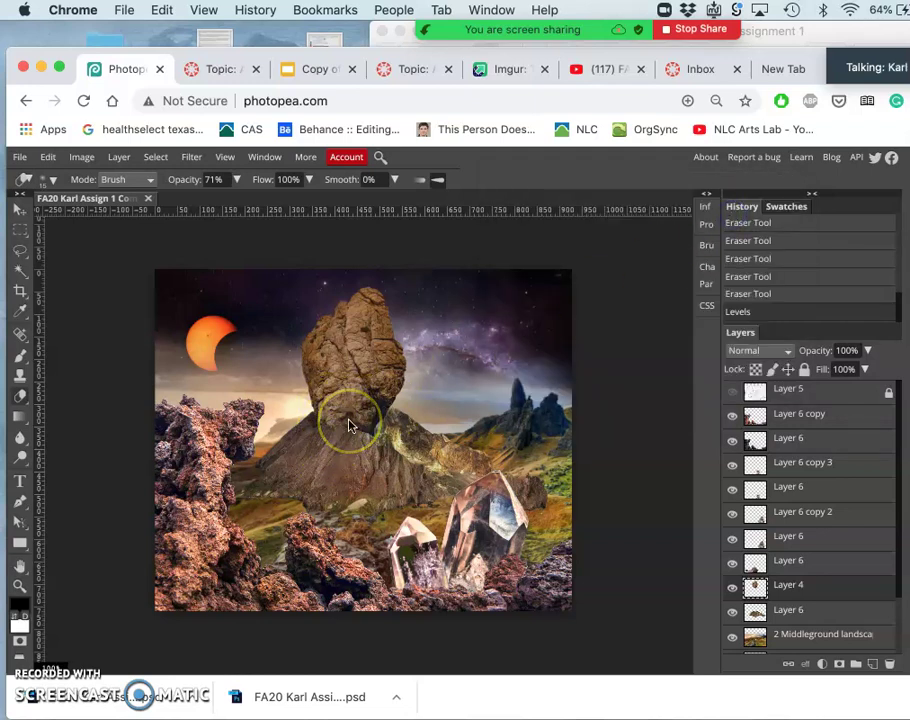
- Zoom into the rock, compare its visibility, and switch to the Dodge Tool
scroll(349, 426, "up", 3)
scroll(349, 424, "up", 3)
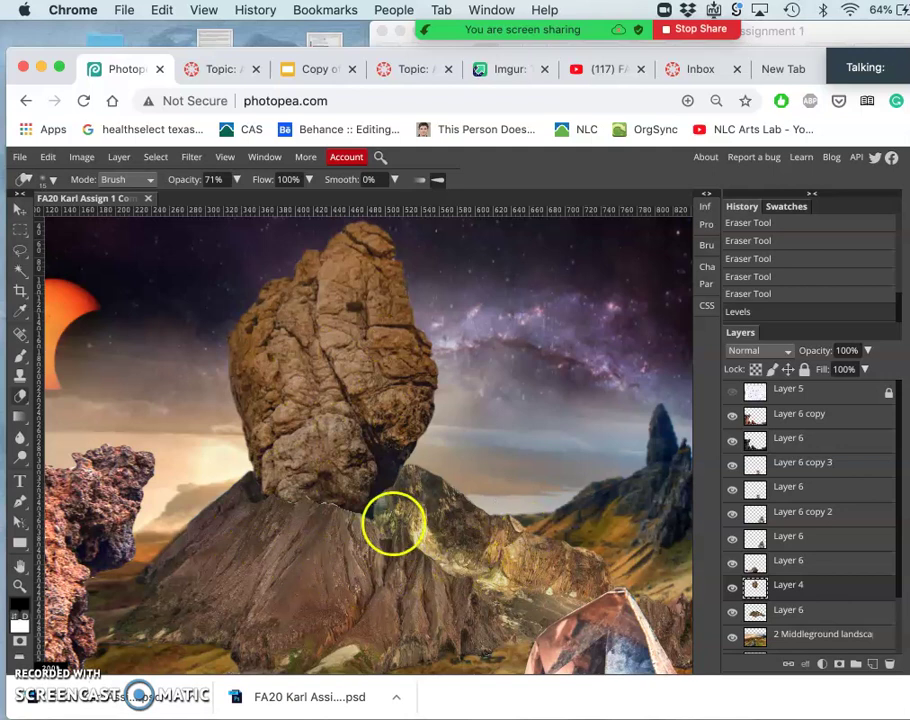
left_click(731, 587)
left_click(731, 587)
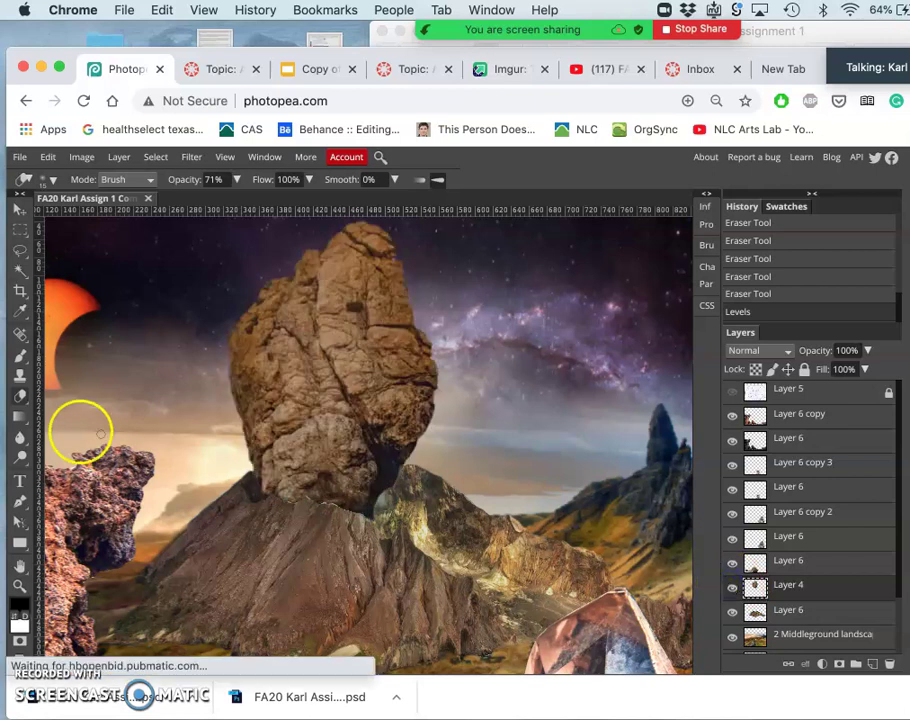
left_click(22, 459)
right_click(22, 459)
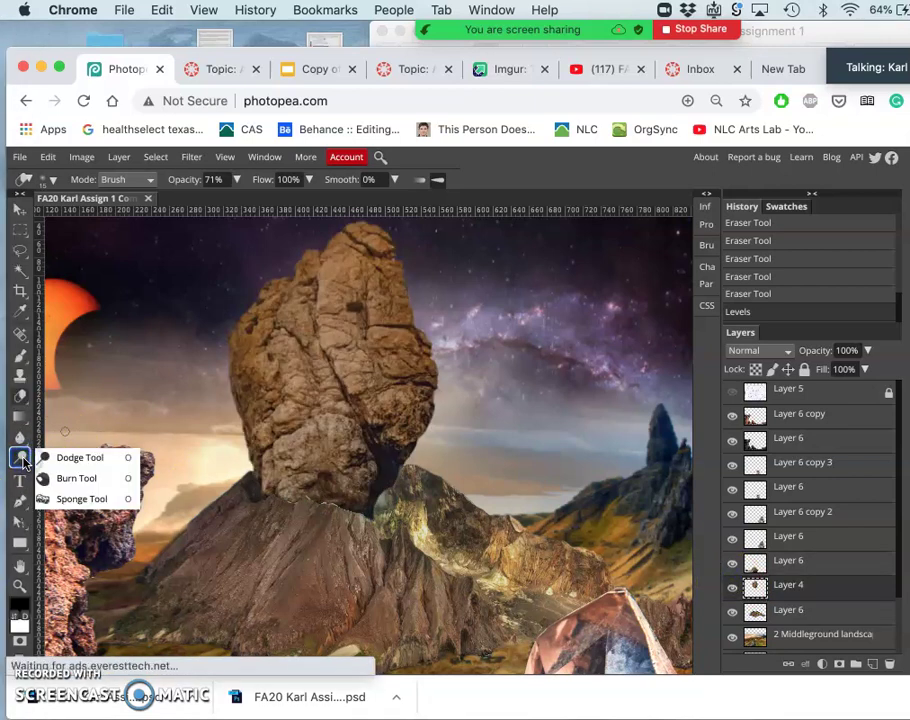
left_click(22, 457)
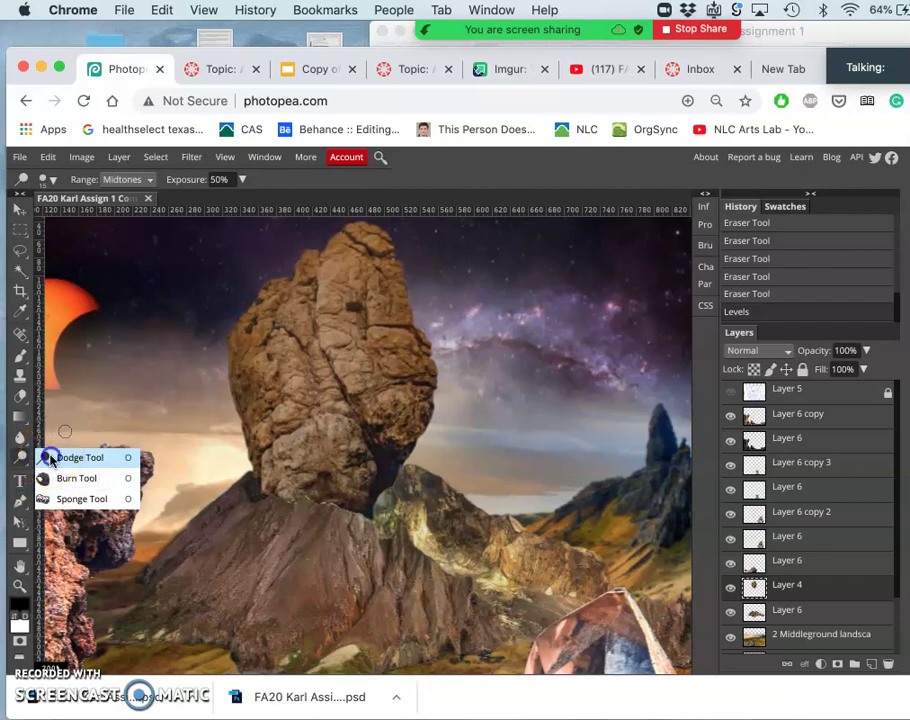
left_click(51, 458)
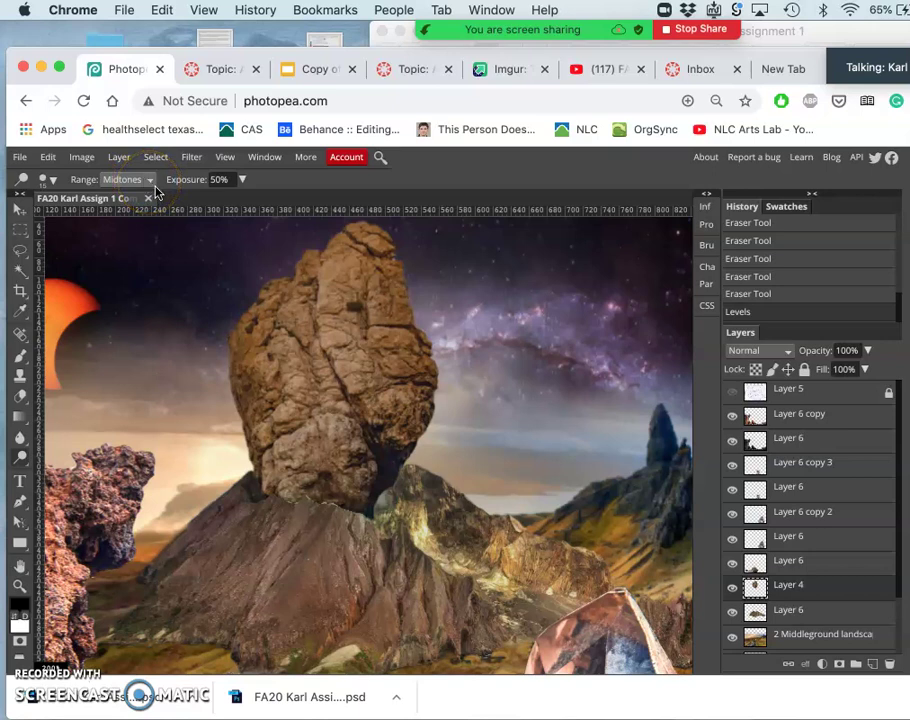
- Keep the Dodge range on Midtones and lower Exposure to 15%
left_click(117, 178)
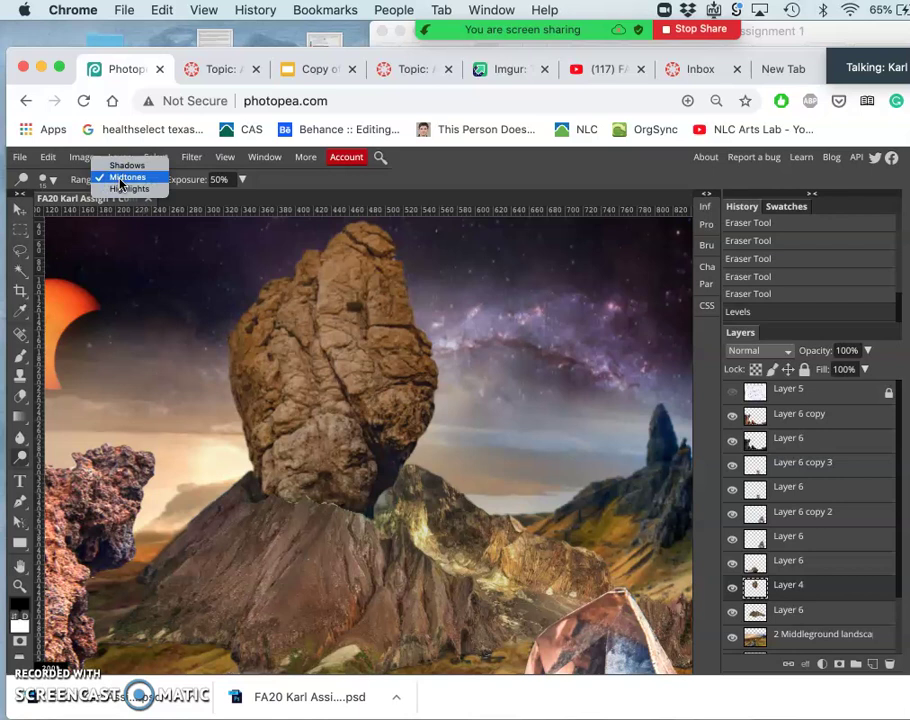
left_click(116, 184)
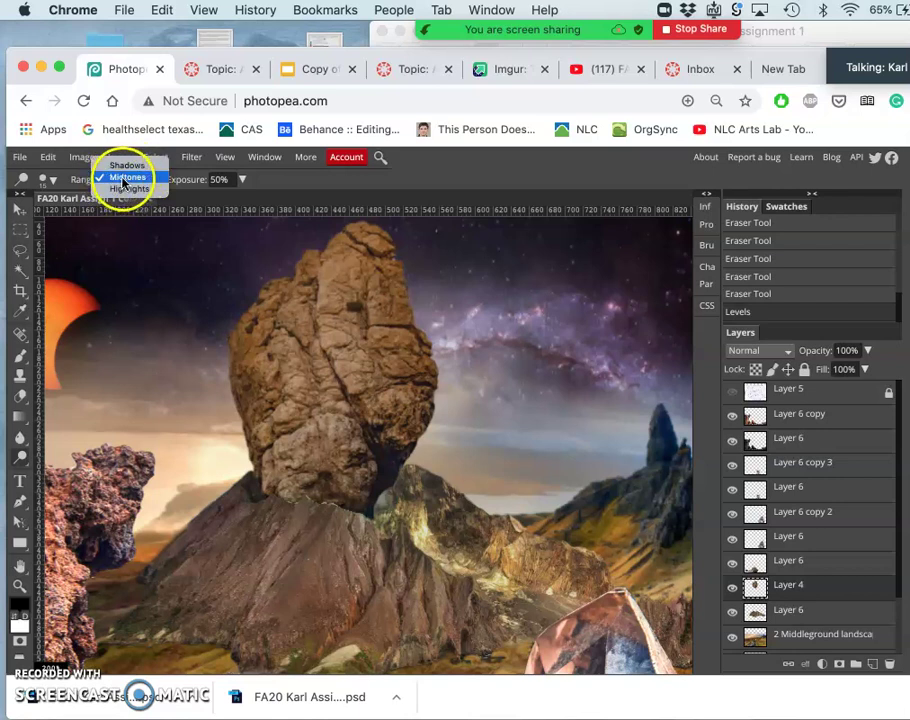
left_click(122, 180)
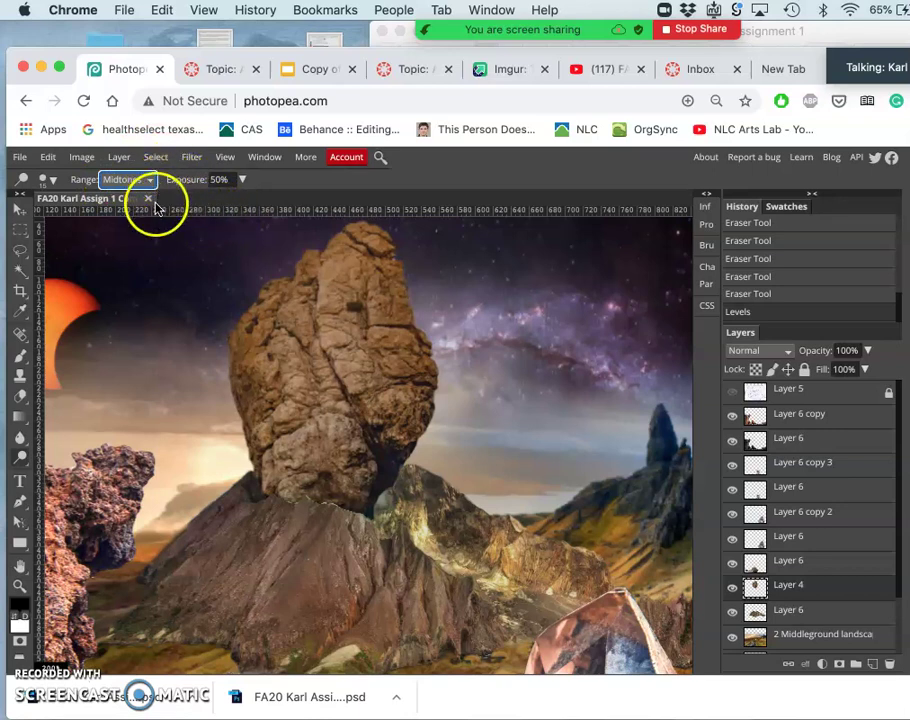
left_click(241, 180)
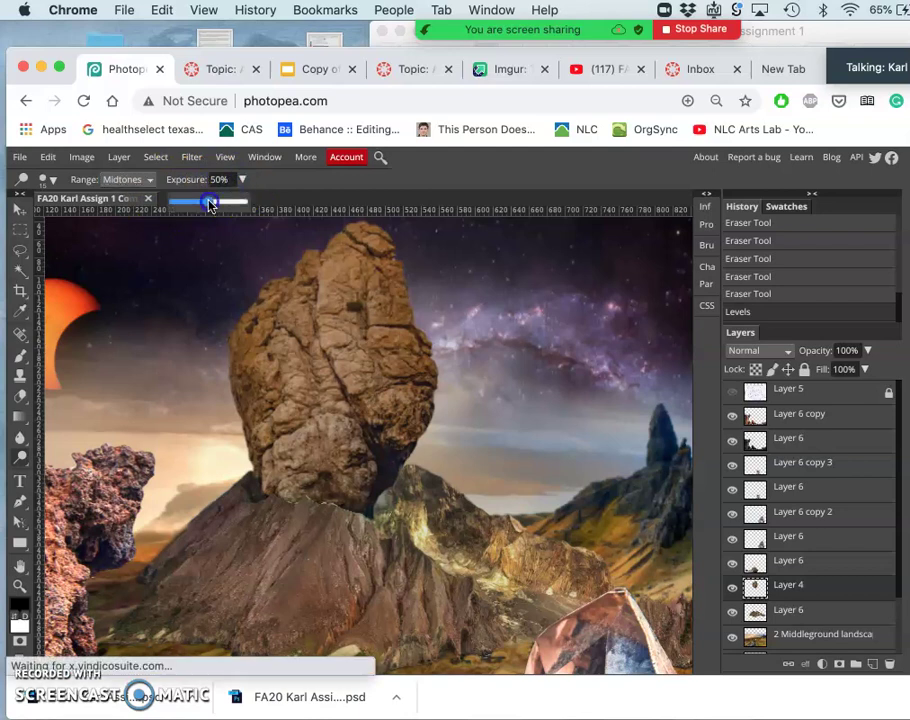
left_click_drag(190, 202, 184, 202)
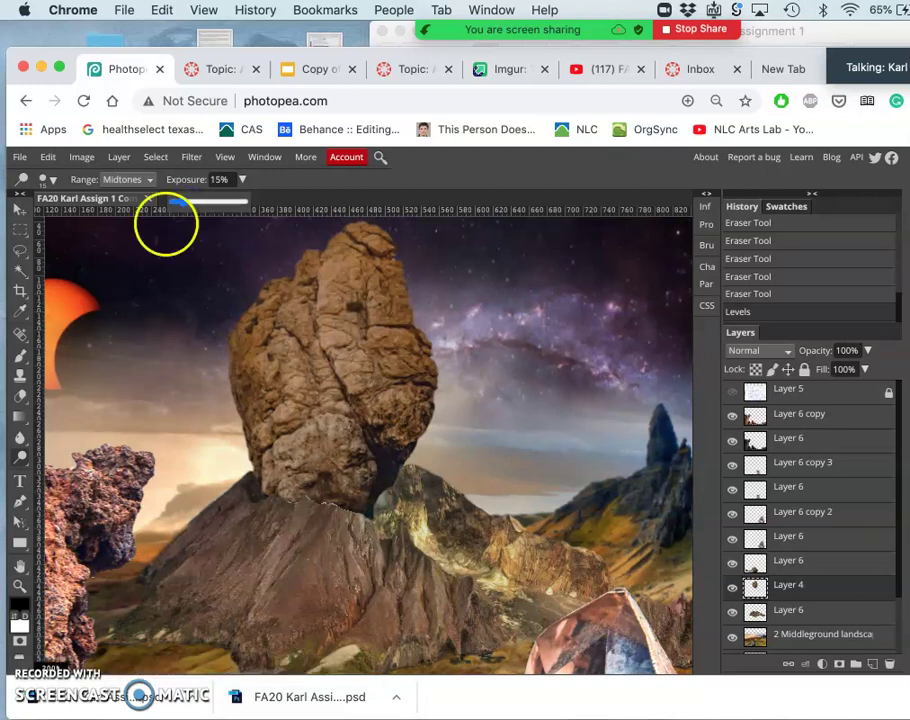
- Make the dodge brush fully soft at 0% hardness with a 76 px size
left_click(50, 179)
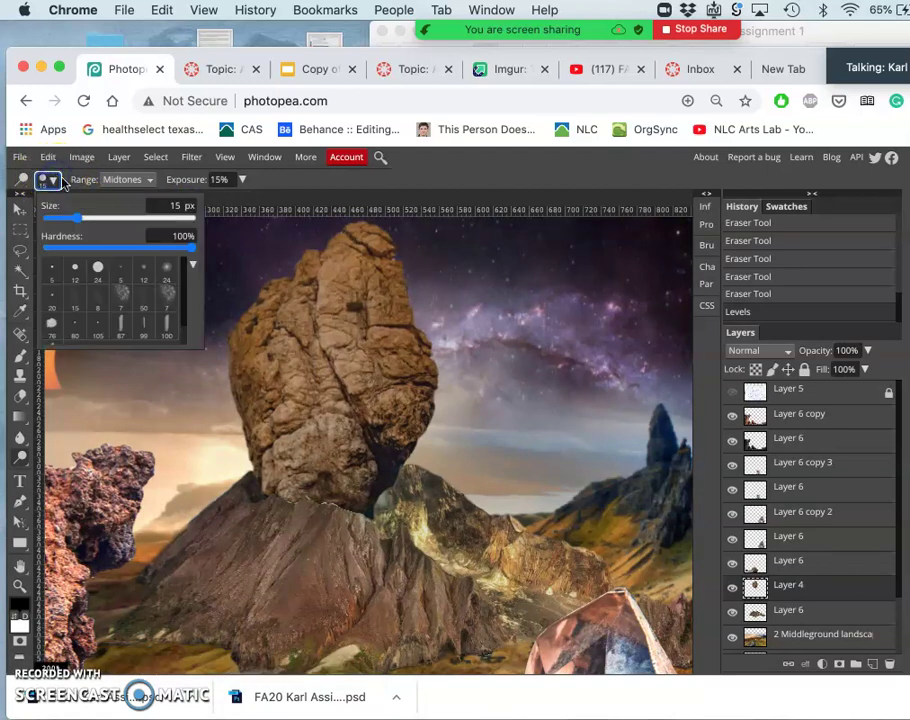
left_click(103, 246)
left_click_drag(103, 246, 49, 242)
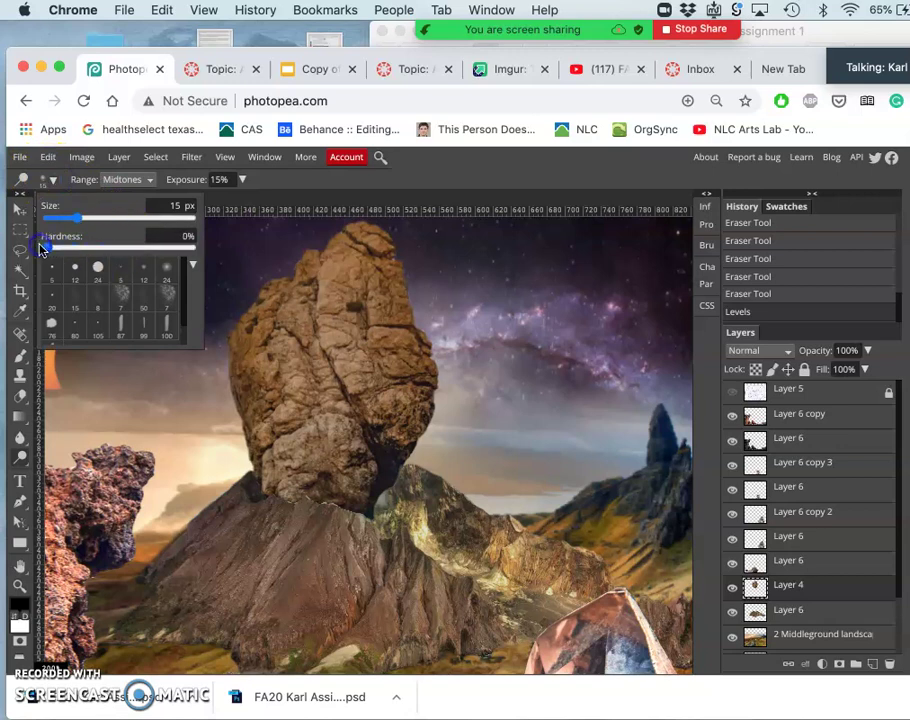
left_click(106, 216)
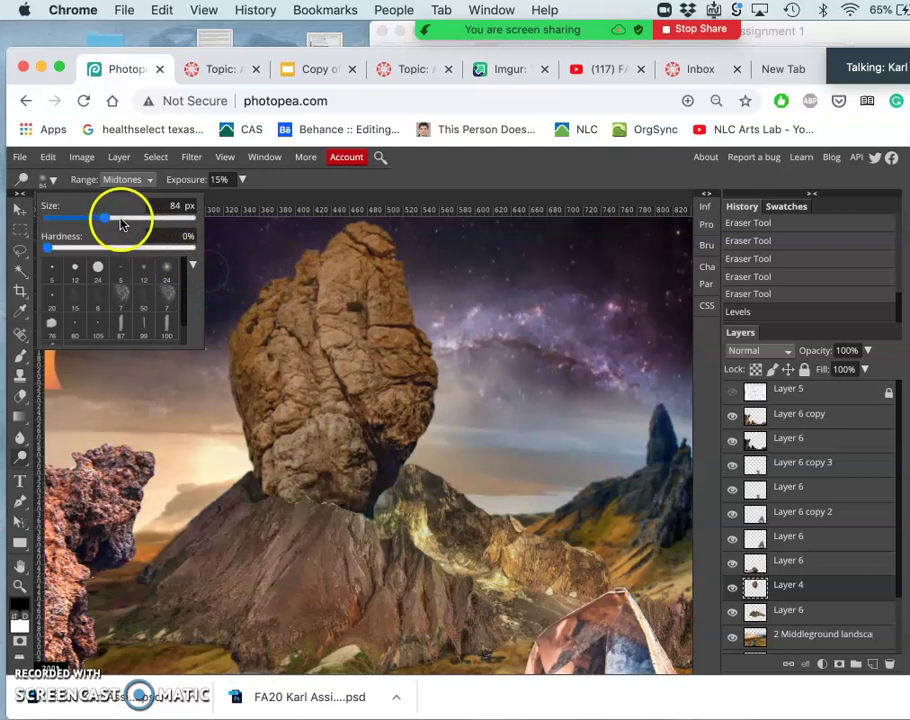
left_click(122, 217)
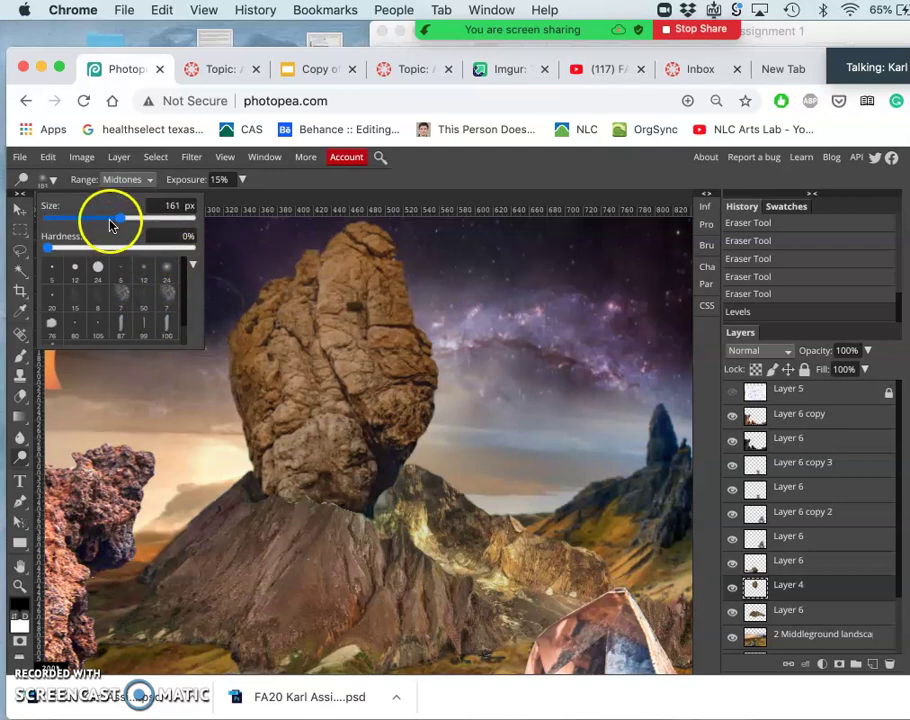
left_click(104, 219)
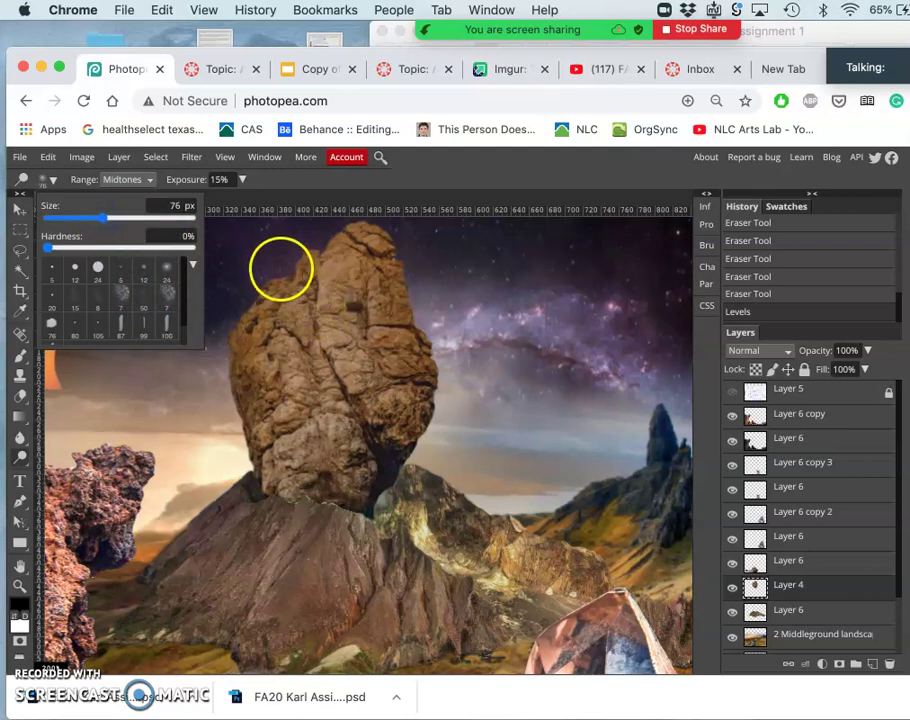
- Dodge the rock's top, middle, left side and right side with several strokes
mouse_move(280, 266)
left_mouse_down()
mouse_move(313, 313)
mouse_move(341, 333)
mouse_move(343, 289)
mouse_move(370, 286)
mouse_move(337, 209)
mouse_move(353, 226)
mouse_move(334, 283)
left_mouse_up()
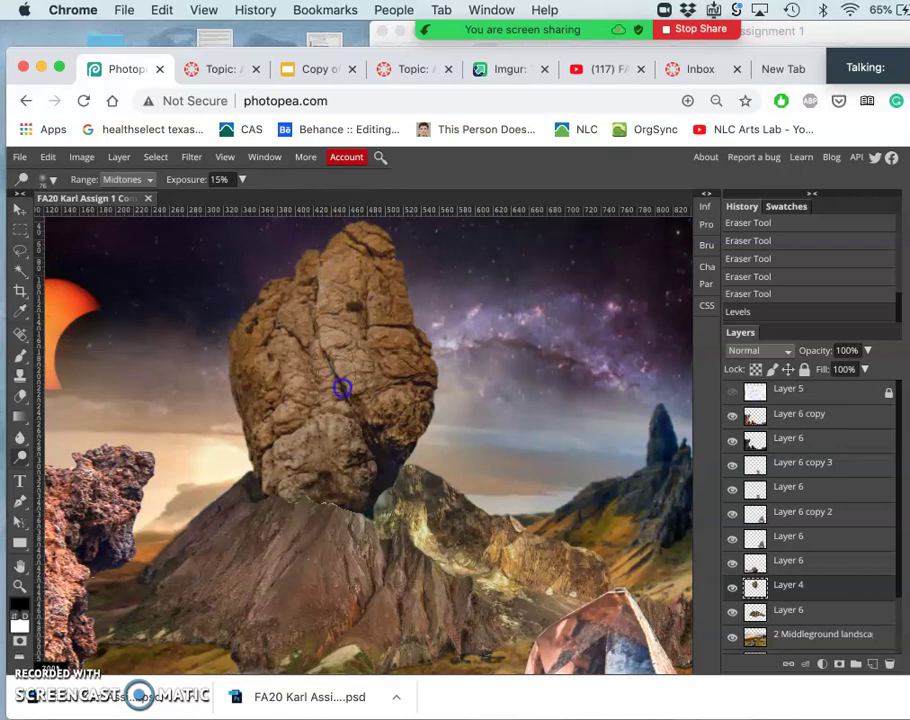
left_click_drag(345, 329, 343, 316)
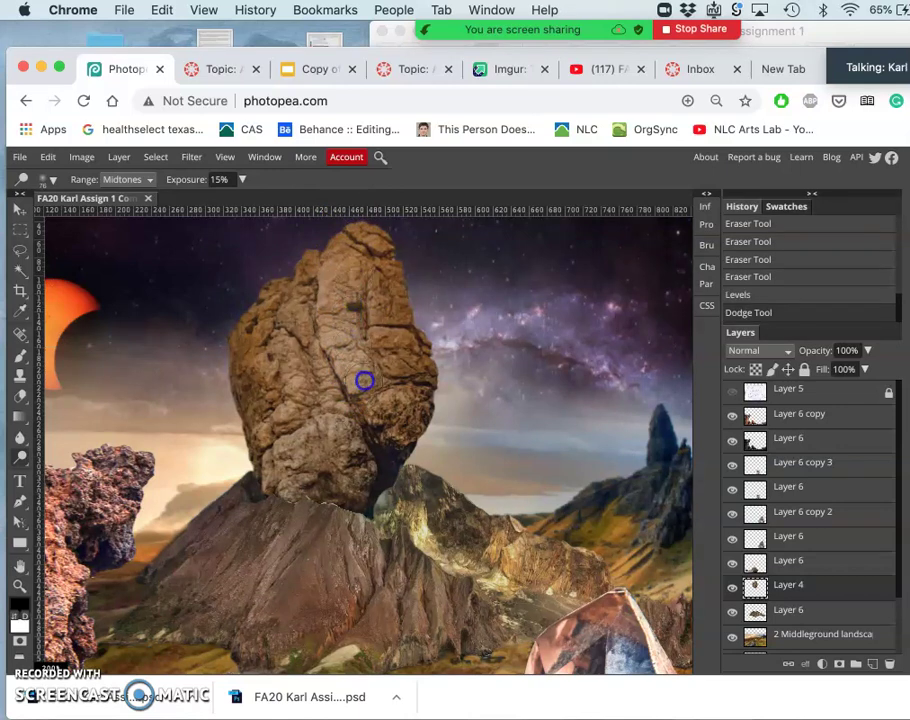
mouse_move(364, 381)
left_mouse_down()
mouse_move(357, 252)
mouse_move(336, 367)
mouse_move(347, 296)
left_mouse_up()
mouse_move(359, 238)
left_mouse_down()
mouse_move(388, 240)
mouse_move(394, 284)
left_mouse_up()
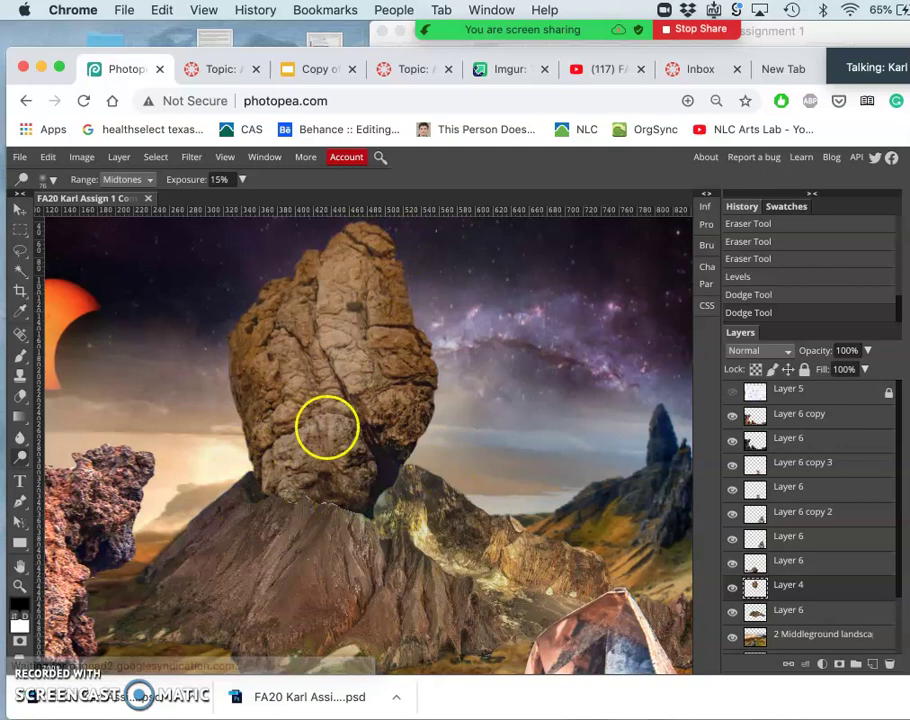
mouse_move(295, 346)
left_mouse_down()
mouse_move(251, 385)
mouse_move(281, 413)
mouse_move(244, 347)
mouse_move(250, 363)
mouse_move(287, 385)
mouse_move(348, 353)
mouse_move(400, 380)
mouse_move(360, 368)
mouse_move(344, 345)
mouse_move(348, 313)
mouse_move(387, 286)
left_mouse_up()
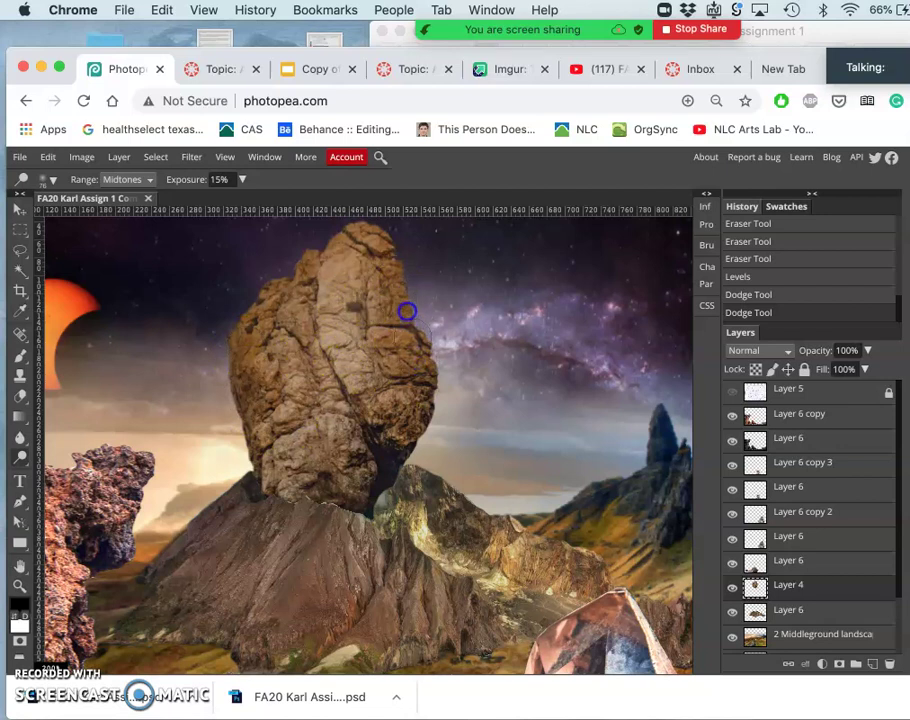
left_click_drag(400, 275, 404, 298)
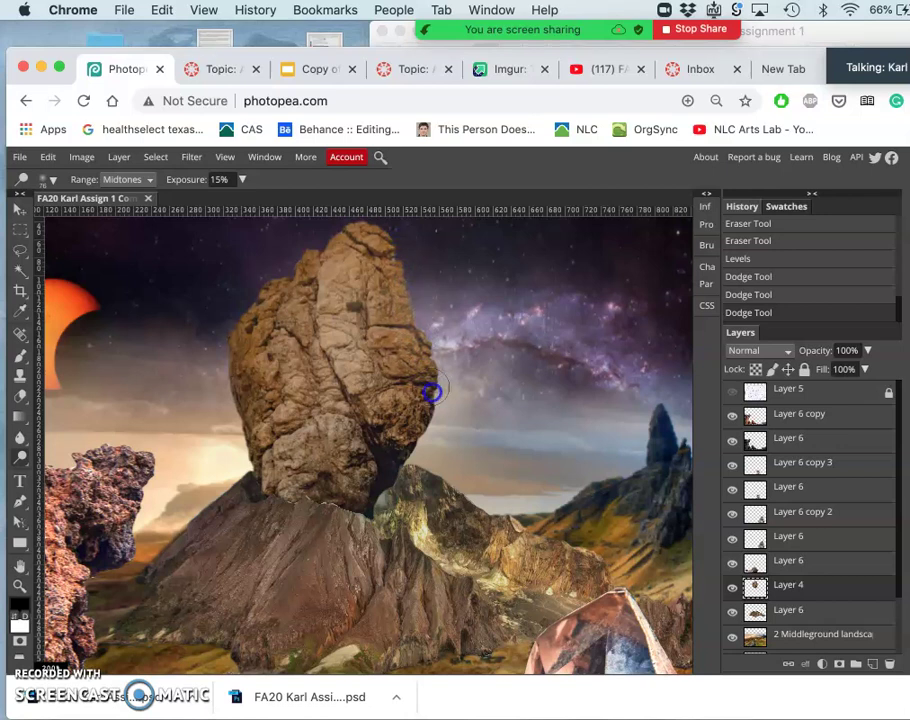
left_click_drag(431, 392, 272, 302)
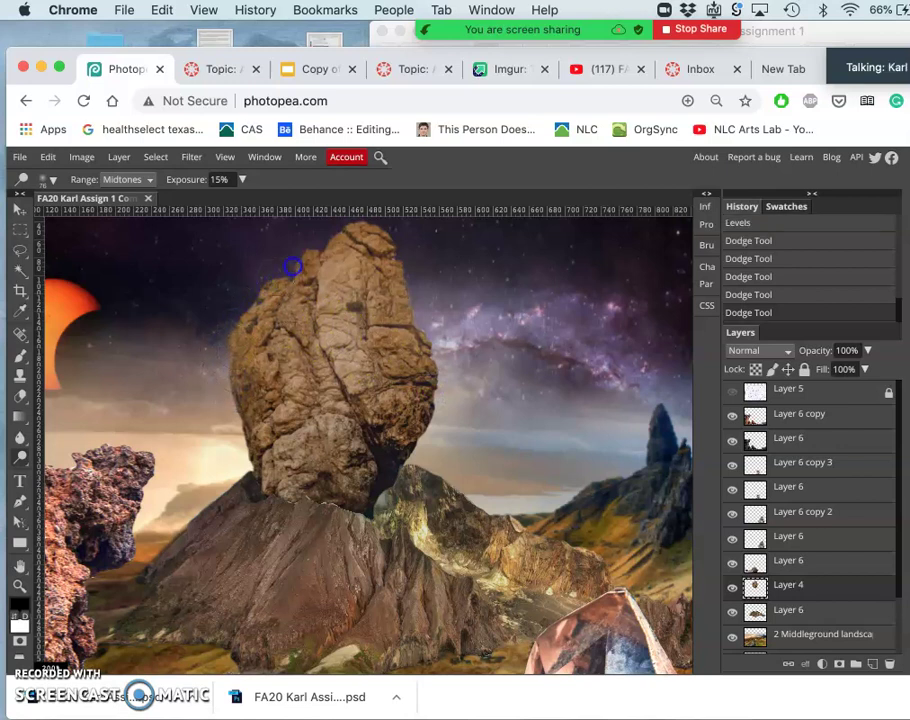
mouse_move(320, 253)
left_mouse_down()
mouse_move(322, 409)
mouse_move(347, 446)
mouse_move(343, 435)
mouse_move(361, 446)
mouse_move(293, 408)
left_mouse_up()
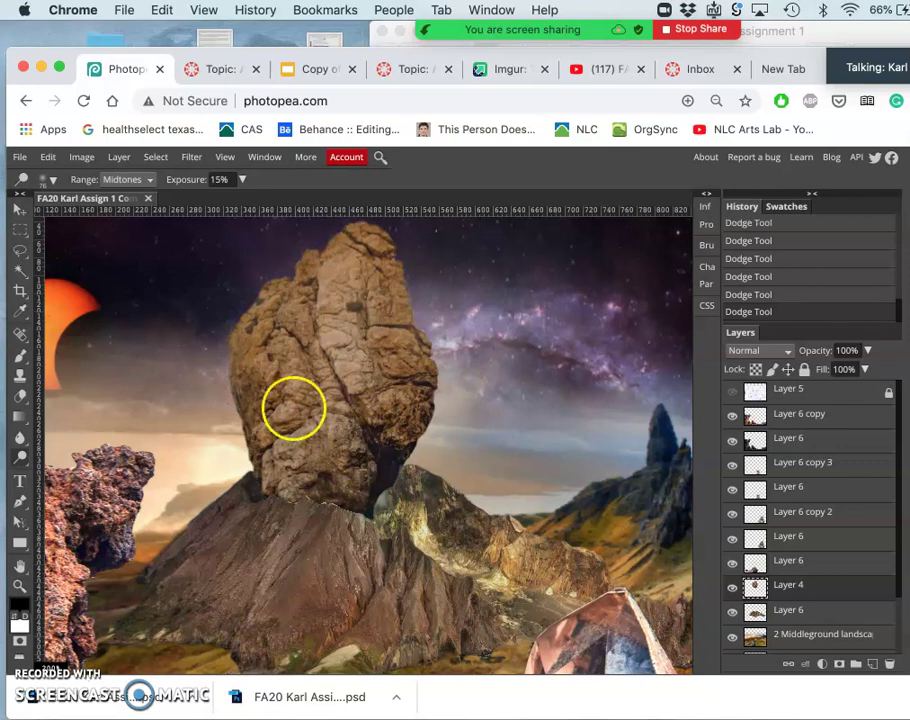
- Undo the last dodge stroke and step back to an earlier dodge state in History
left_click(760, 294)
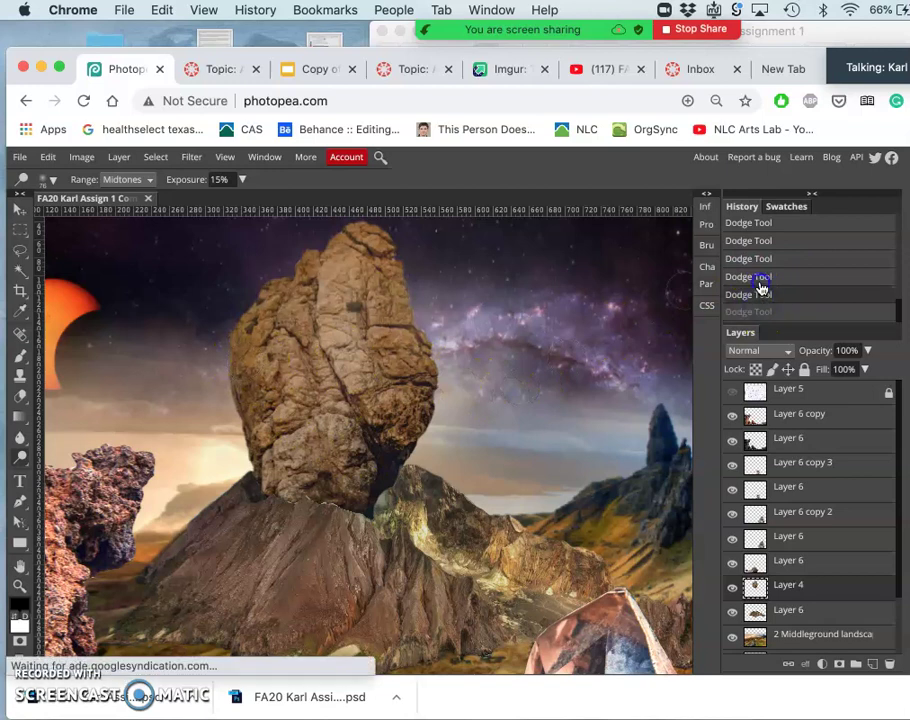
key("ctrl+z")
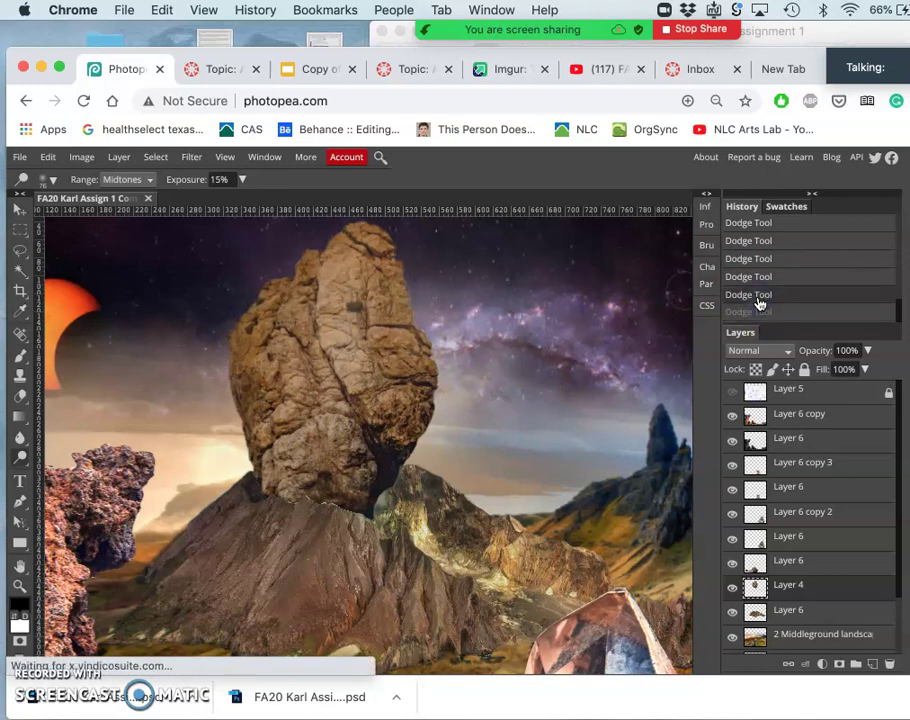
mouse_move(540, 348)
left_mouse_down()
mouse_move(603, 345)
mouse_move(742, 312)
mouse_move(743, 299)
left_mouse_up()
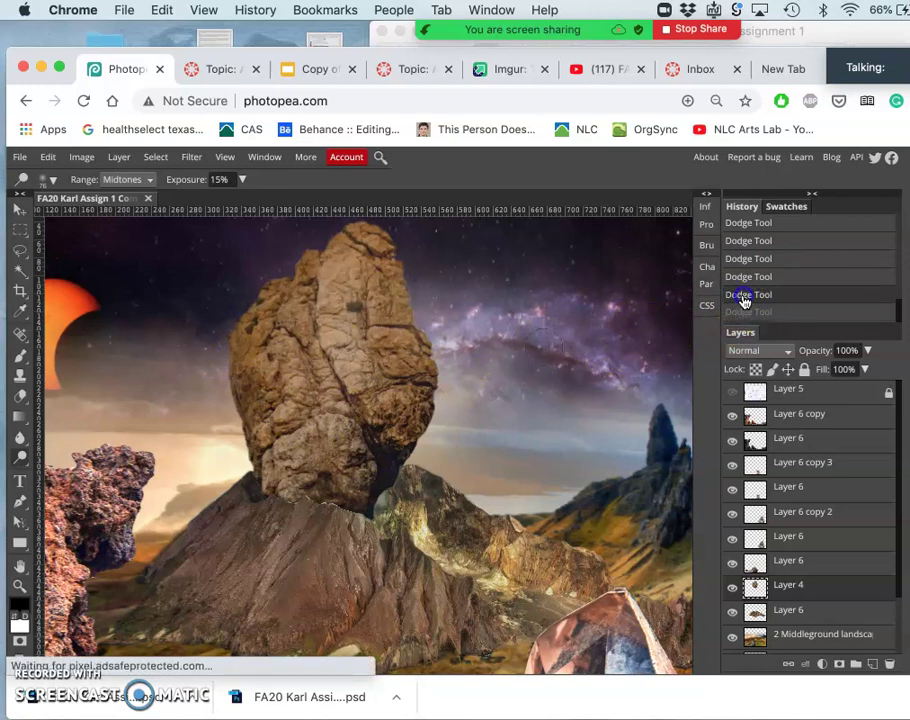
- Lower dodge Exposure to 6% and lighten the rock's left edge and base
left_click(241, 180)
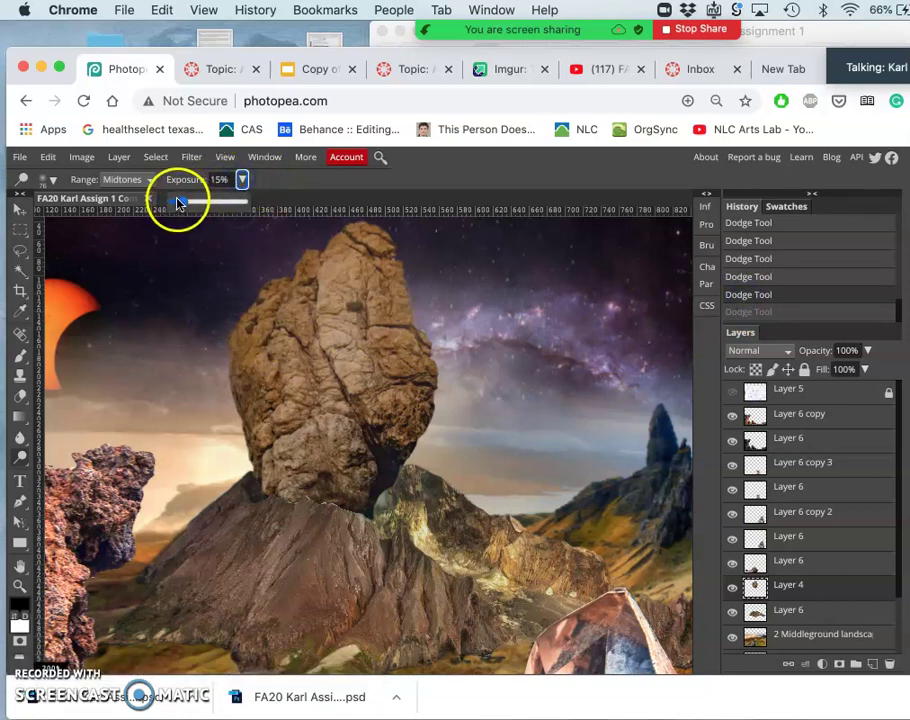
left_click_drag(258, 264, 251, 307)
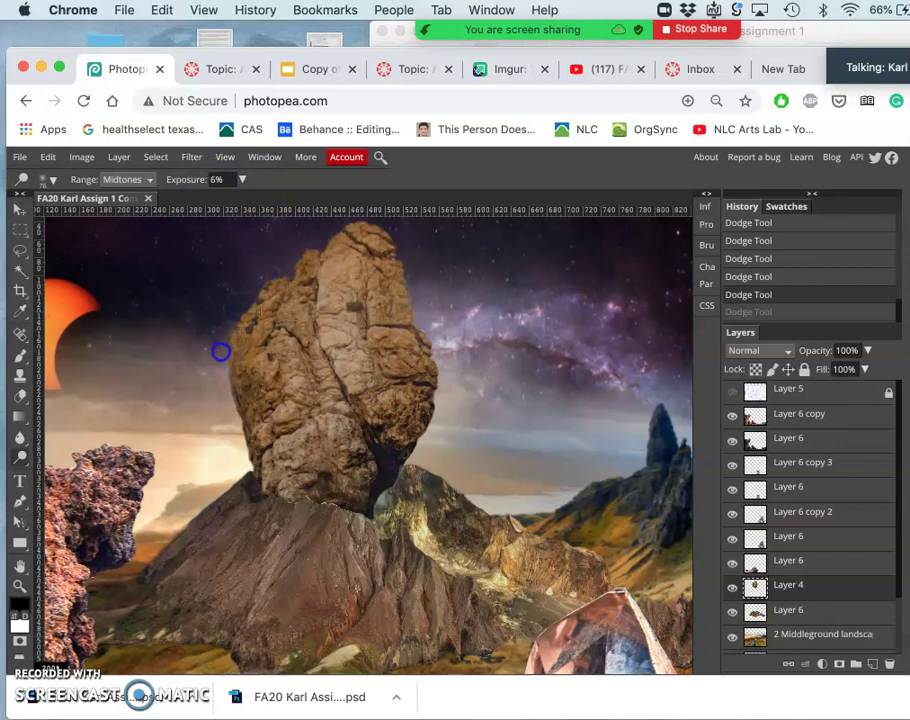
left_click_drag(215, 362, 230, 326)
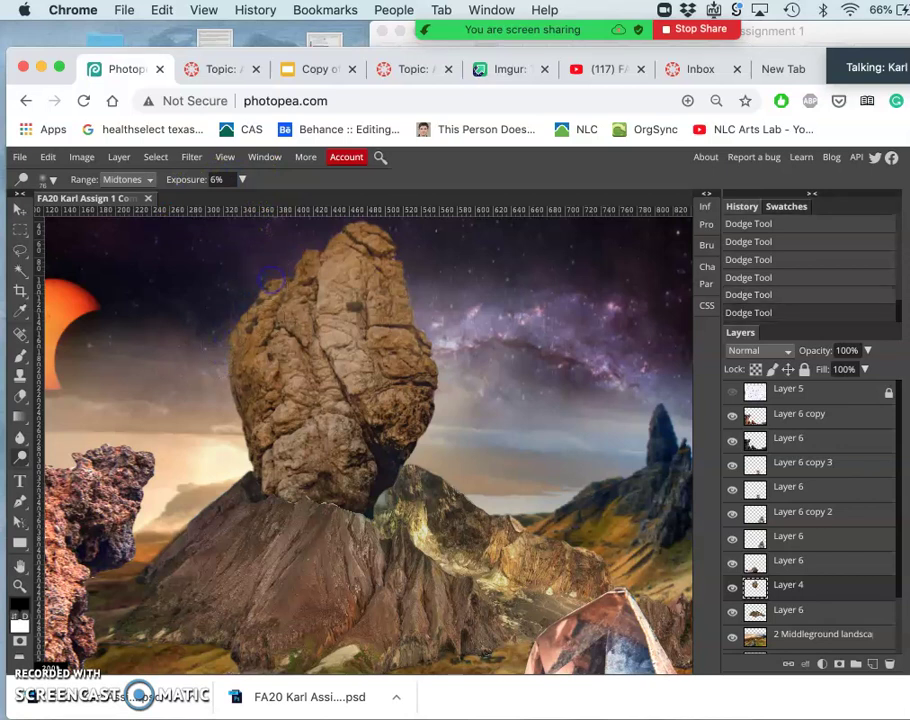
mouse_move(345, 449)
left_mouse_down()
mouse_move(388, 483)
mouse_move(444, 545)
mouse_move(461, 509)
mouse_move(395, 528)
mouse_move(352, 514)
mouse_move(359, 500)
mouse_move(351, 514)
mouse_move(378, 479)
left_mouse_up()
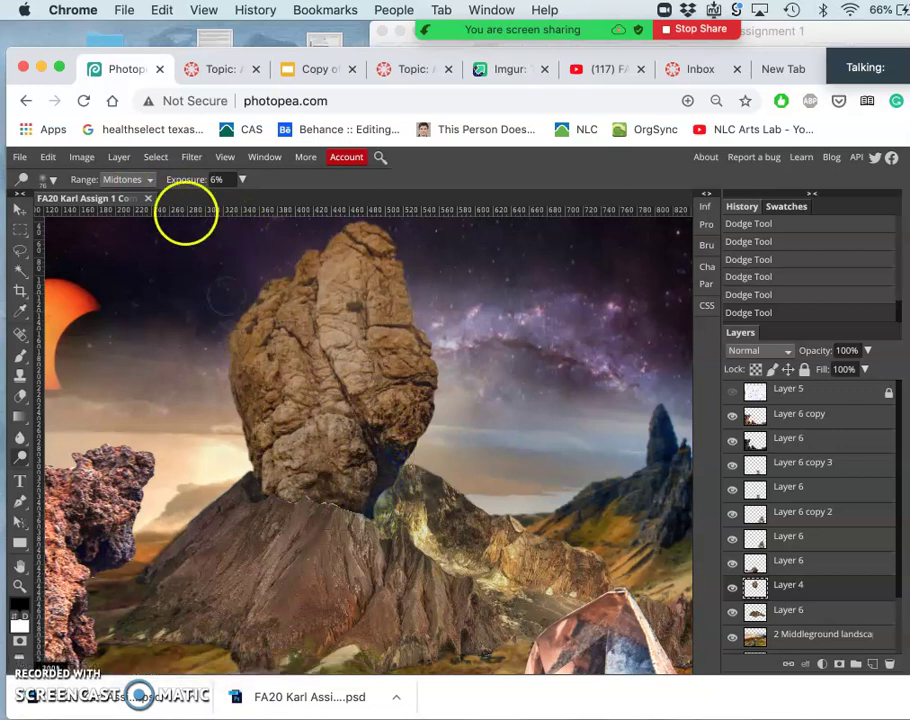
- Switch the dodge range to Shadows and lighten the dark shadow under the rock
left_click(138, 180)
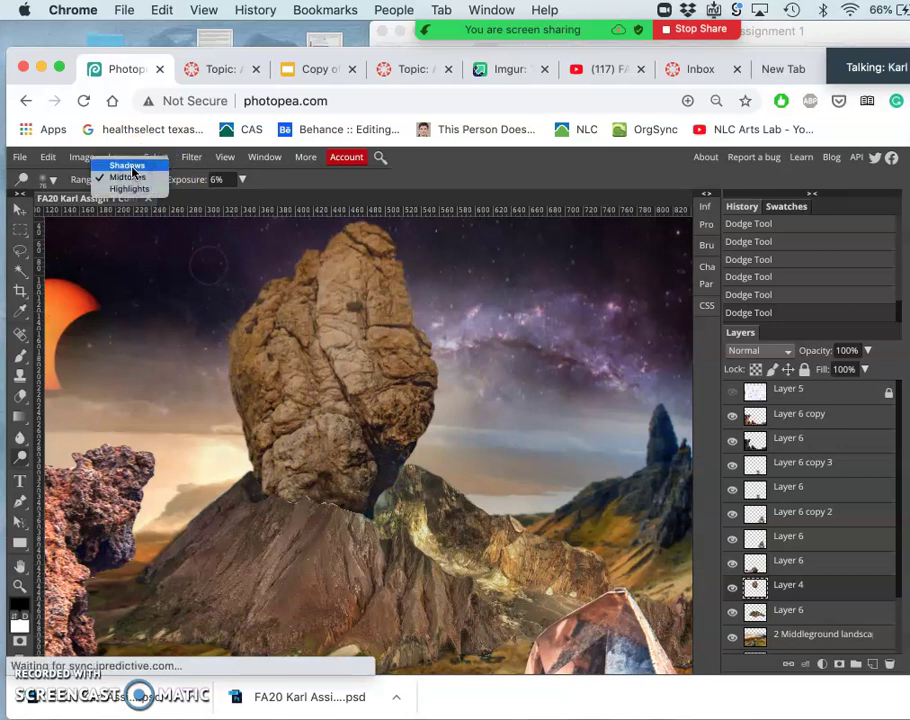
left_click(128, 166)
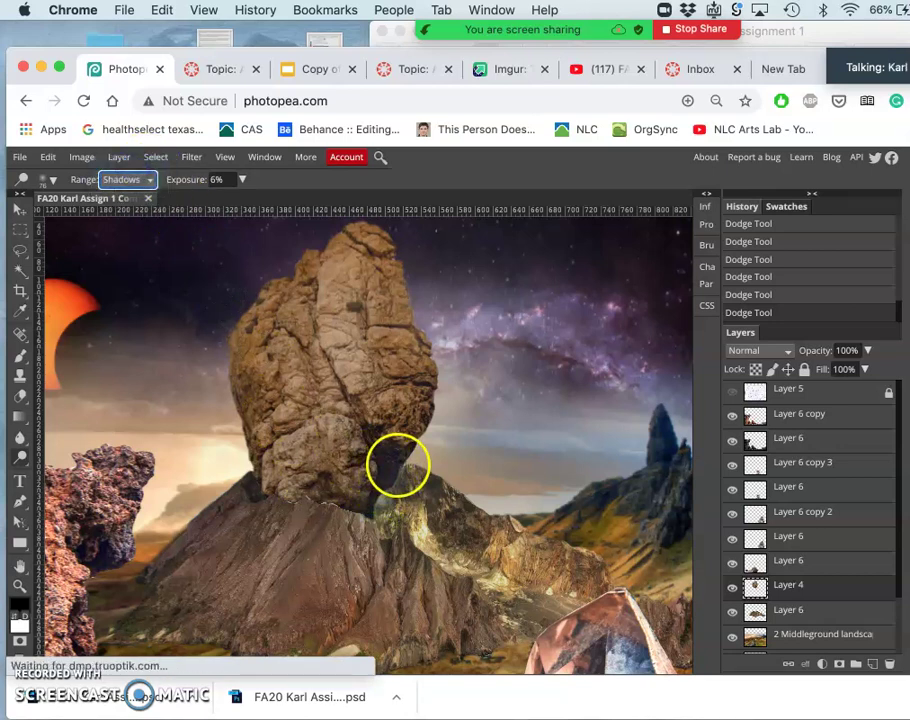
mouse_move(405, 460)
left_mouse_down()
mouse_move(374, 452)
mouse_move(389, 458)
mouse_move(397, 481)
mouse_move(374, 531)
mouse_move(415, 468)
left_mouse_up()
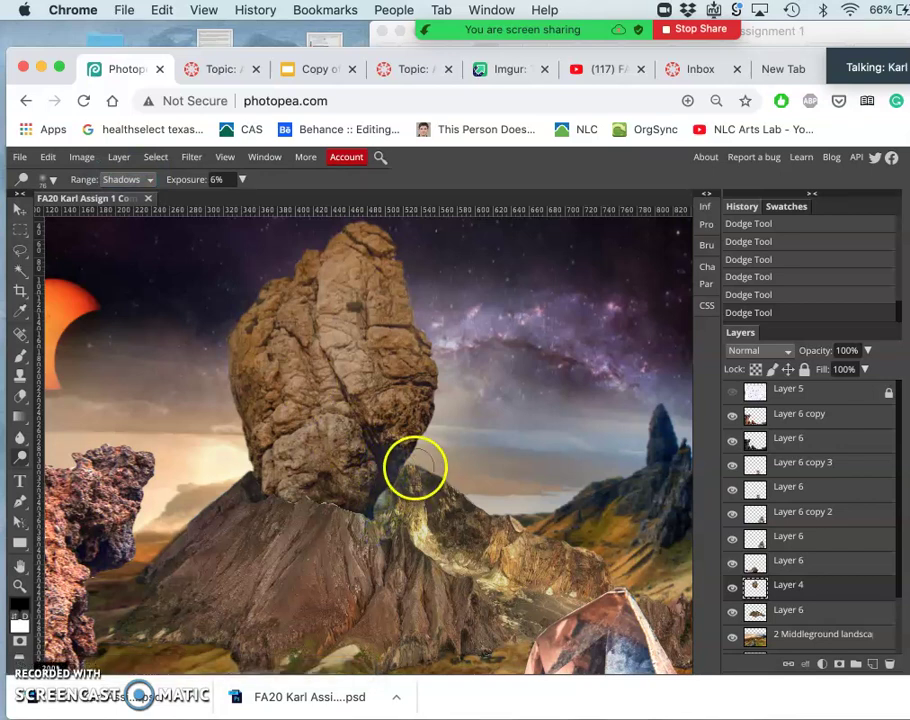
right_click(365, 530)
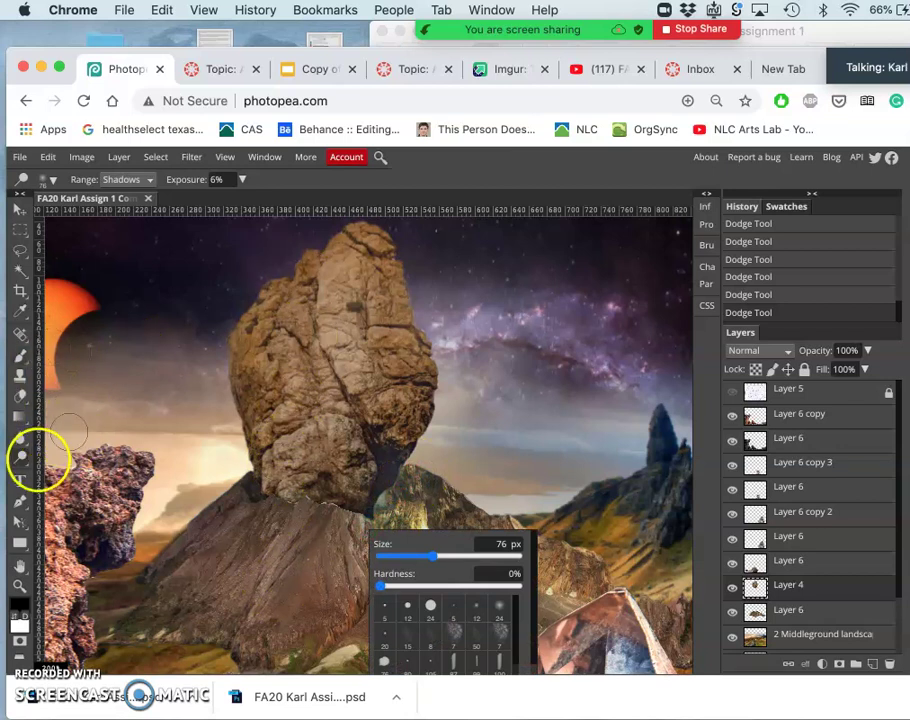
- Set up the Burn Tool on Midtones at 16% exposure with a 0% hardness, 92 px brush
left_click(17, 458)
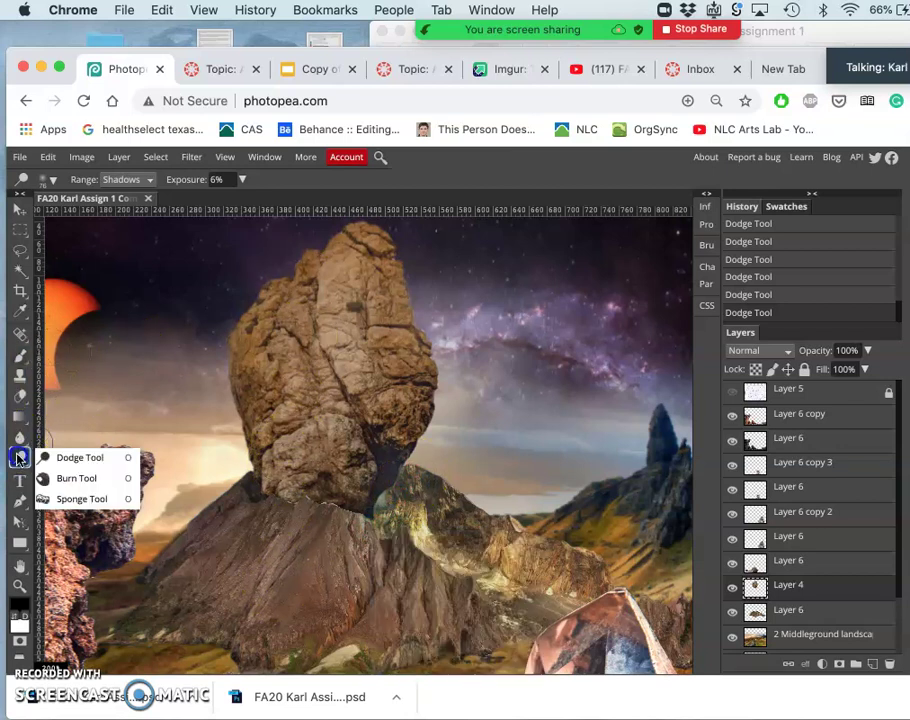
left_click(62, 480)
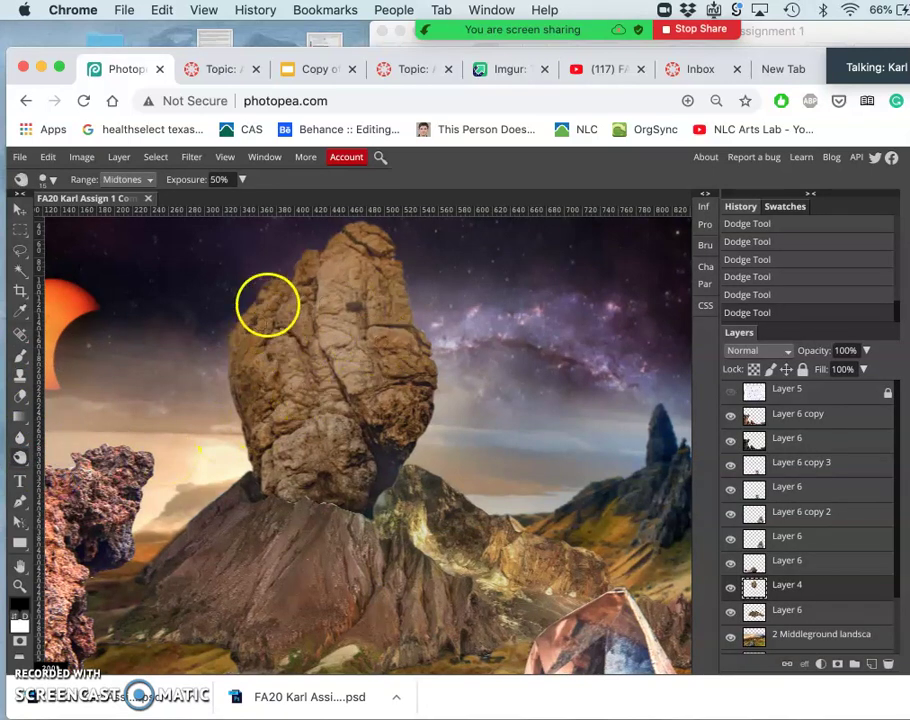
left_click(148, 184)
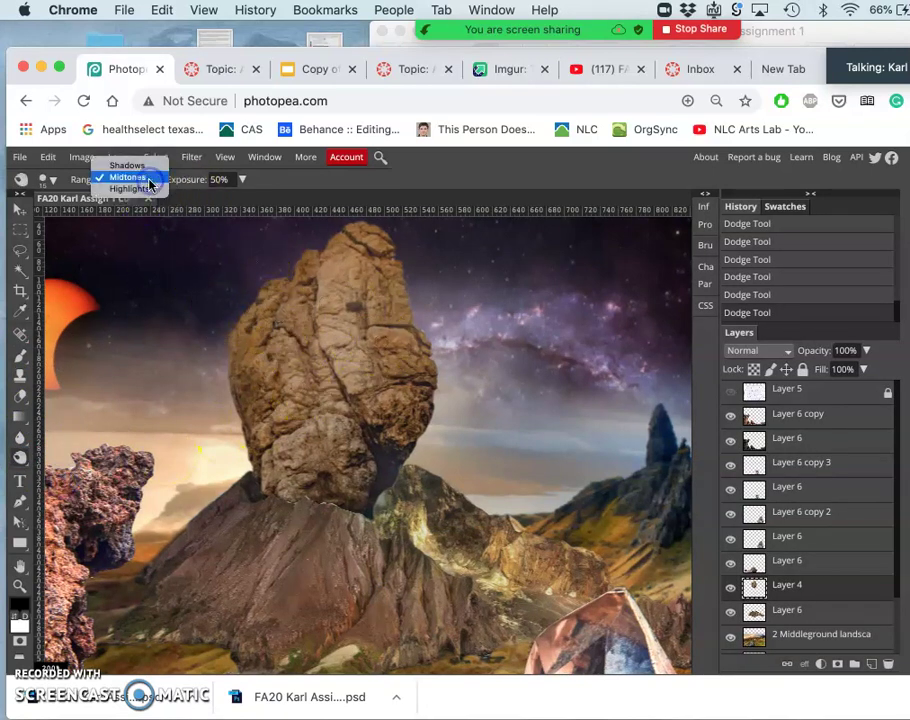
left_click(138, 181)
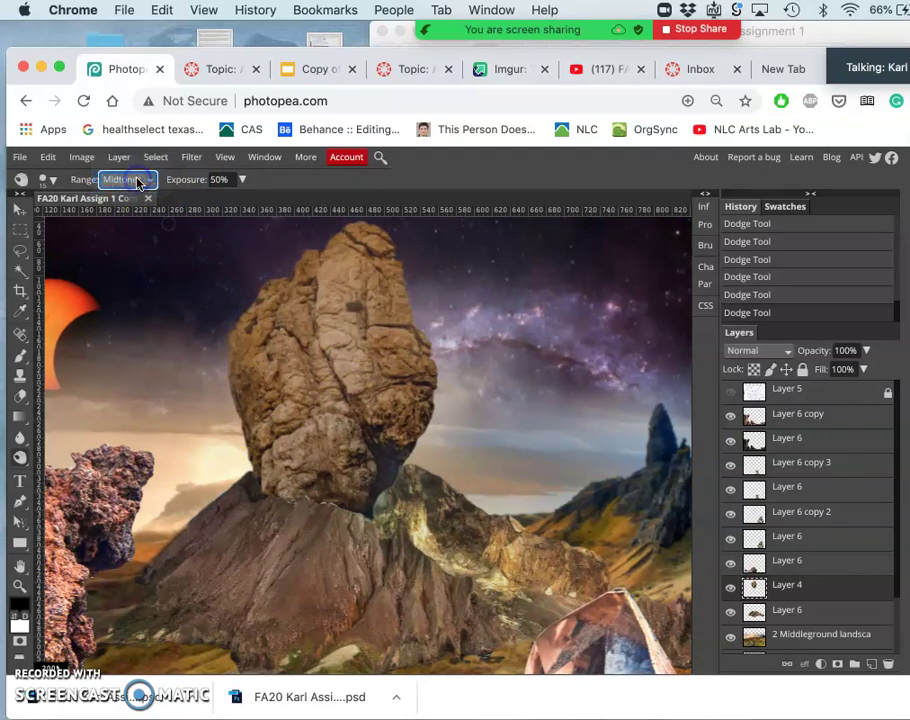
left_click(242, 179)
left_click_drag(208, 202, 184, 205)
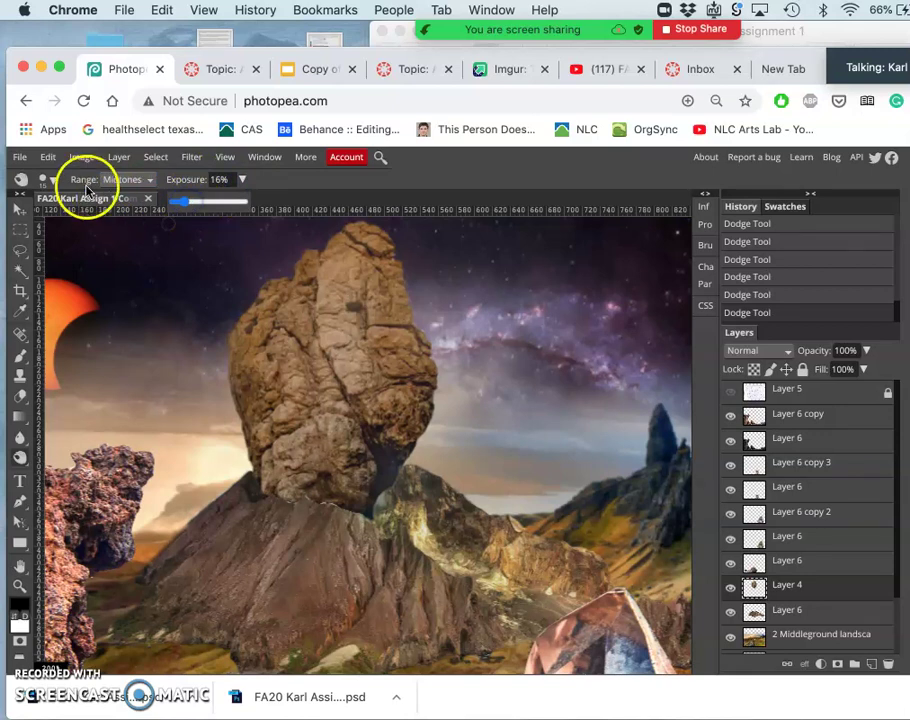
left_click(47, 179)
left_click_drag(55, 244, 41, 246)
left_click(95, 220)
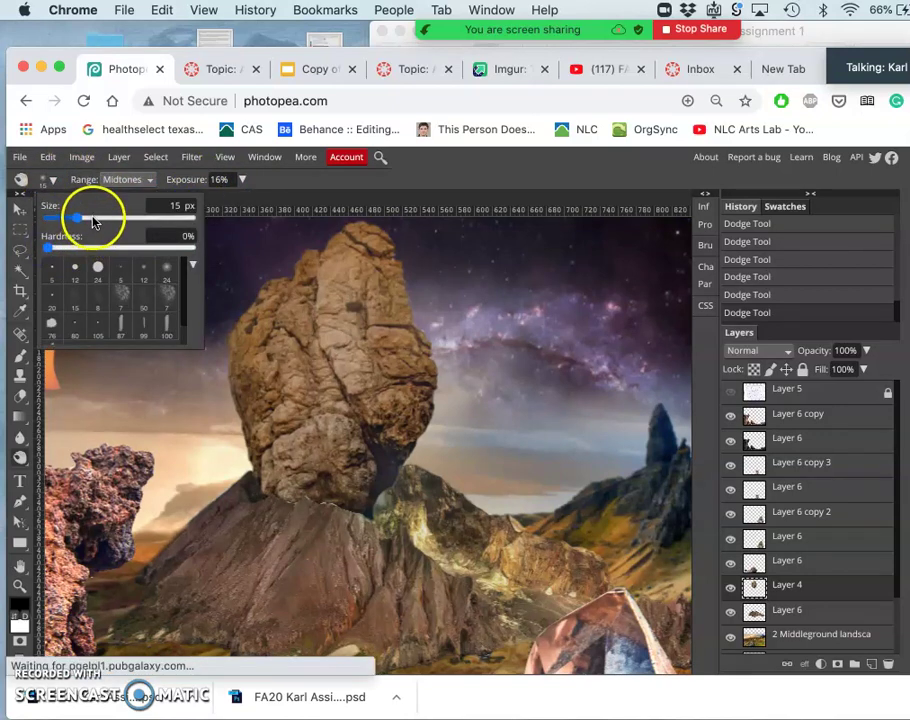
left_click_drag(93, 220, 108, 218)
- Burn the rock's base and left edge, and the mountain toward the lower right
left_click(367, 463)
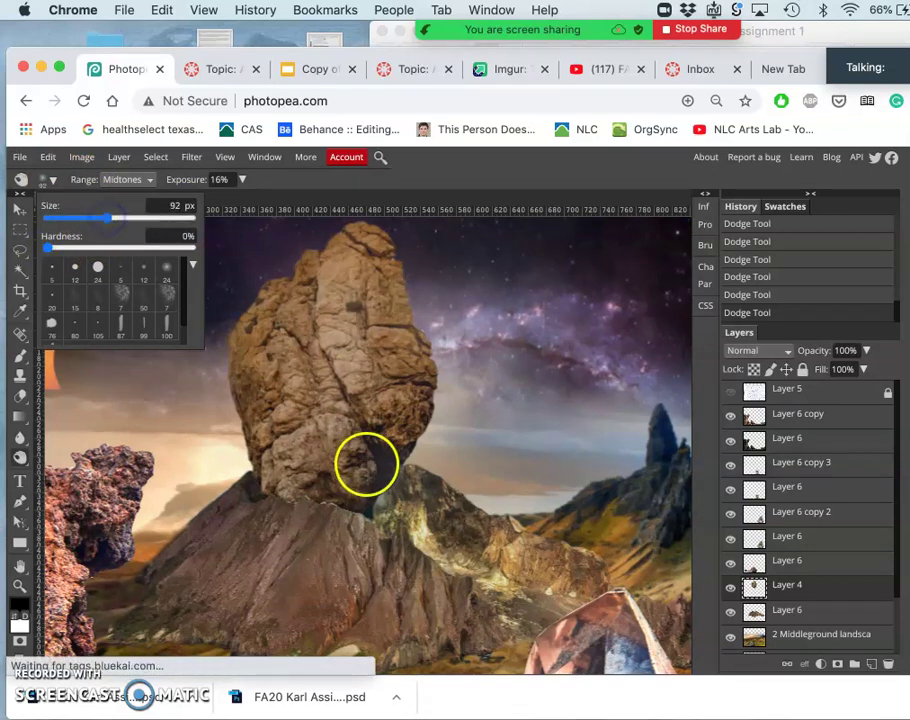
mouse_move(367, 463)
left_mouse_down()
mouse_move(418, 496)
mouse_move(363, 522)
mouse_move(322, 517)
mouse_move(328, 495)
mouse_move(316, 511)
mouse_move(283, 490)
left_mouse_up()
left_click(301, 510)
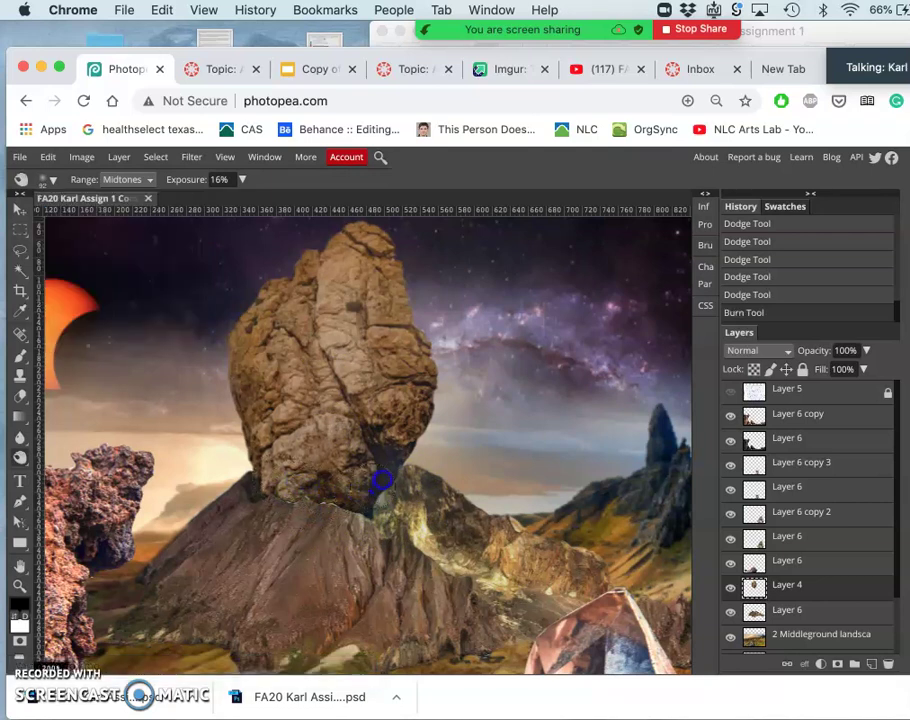
left_click_drag(250, 433, 267, 459)
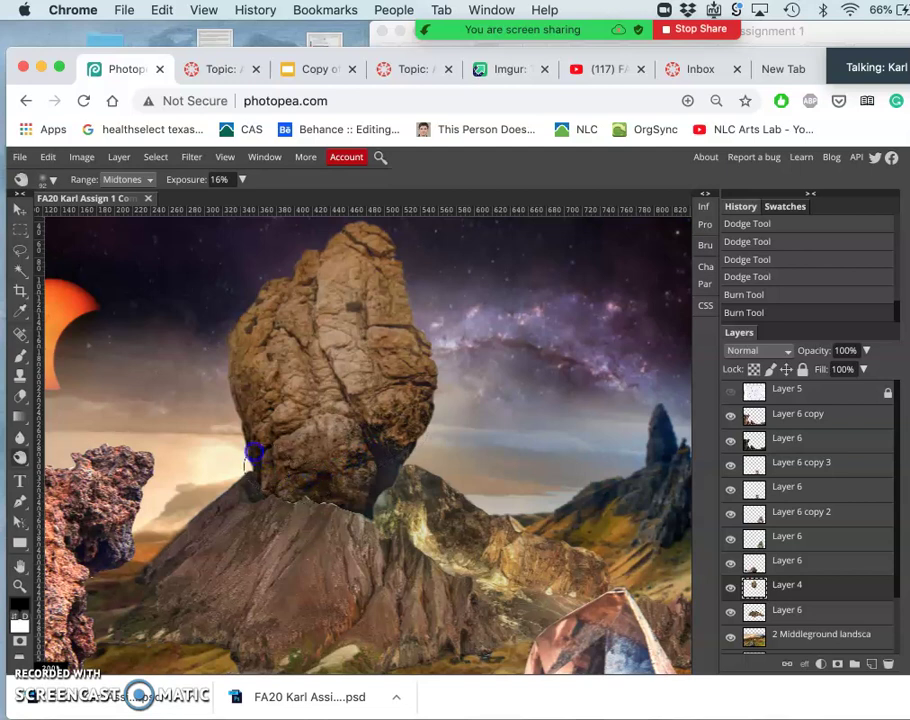
mouse_move(246, 437)
left_mouse_down()
mouse_move(252, 428)
mouse_move(237, 397)
left_mouse_up()
mouse_move(303, 479)
left_mouse_down()
mouse_move(358, 455)
mouse_move(308, 482)
left_mouse_up()
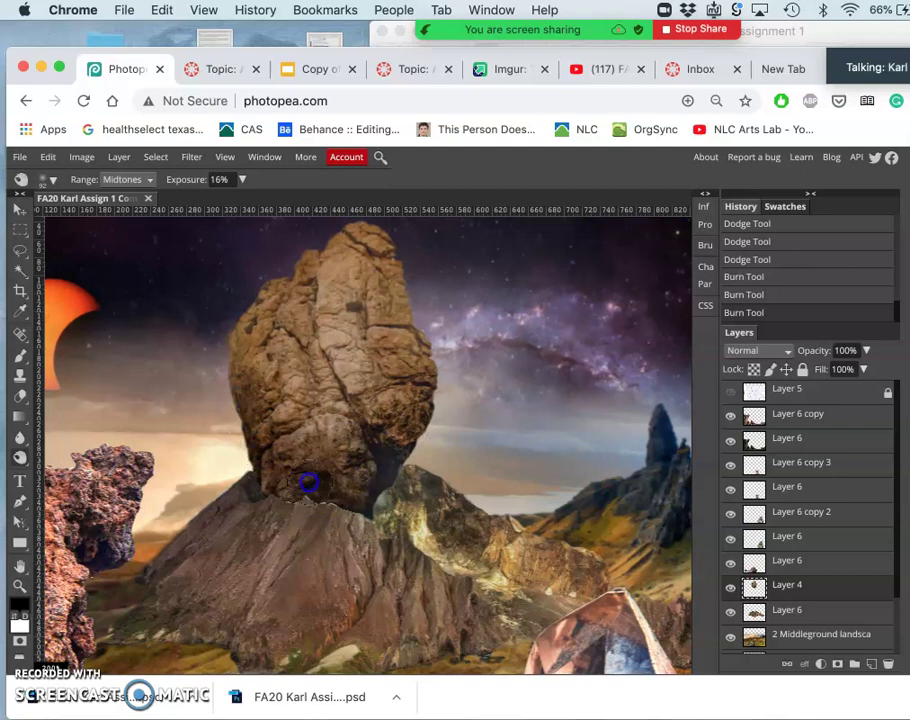
mouse_move(400, 440)
left_mouse_down()
mouse_move(349, 554)
mouse_move(321, 586)
mouse_move(545, 643)
mouse_move(668, 652)
mouse_move(804, 632)
mouse_move(849, 653)
mouse_move(786, 619)
left_mouse_up()
- Select the mountain layer, Layer 6, toggling its visibility to check it
left_click(786, 619)
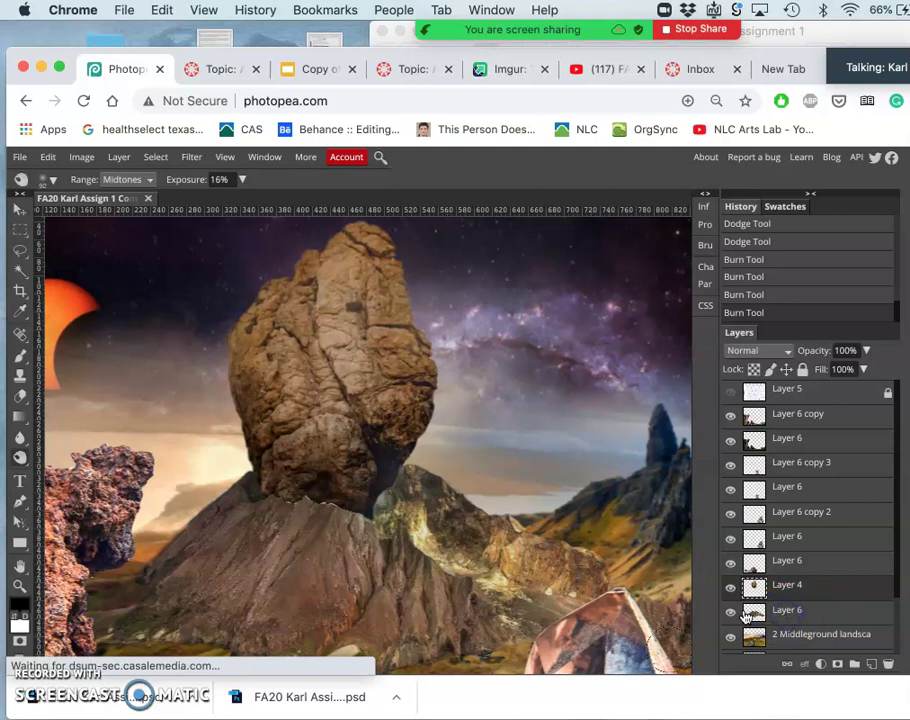
left_click(731, 612)
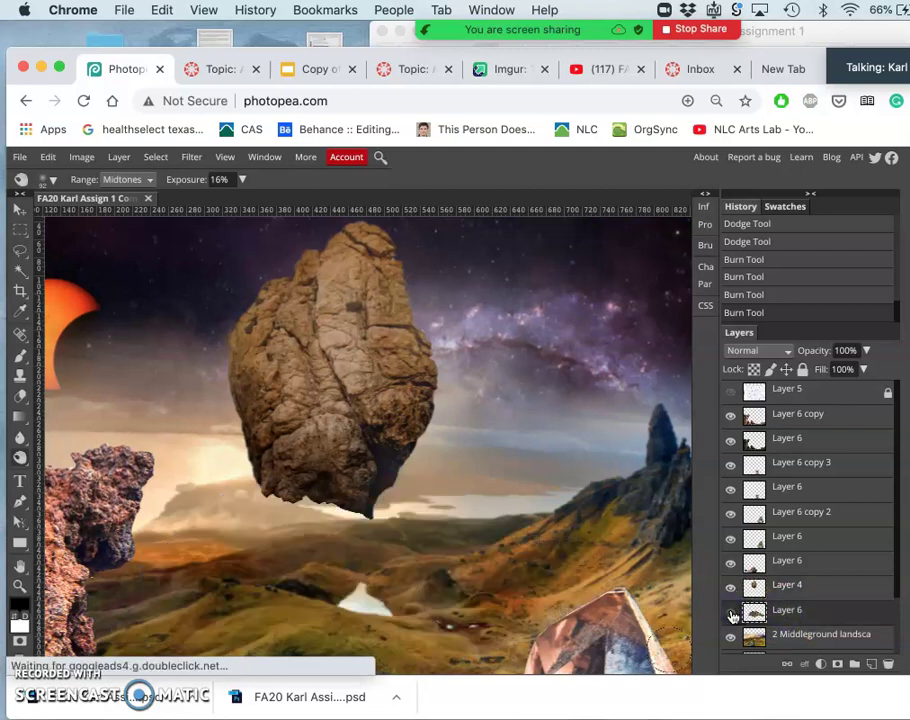
left_click(731, 612)
- Burn the mountain slope up under the rock and across the rock's base
left_click(413, 603)
mouse_move(413, 603)
left_mouse_down()
mouse_move(455, 574)
mouse_move(339, 542)
mouse_move(354, 529)
mouse_move(225, 492)
mouse_move(312, 504)
mouse_move(360, 524)
mouse_move(316, 511)
left_mouse_up()
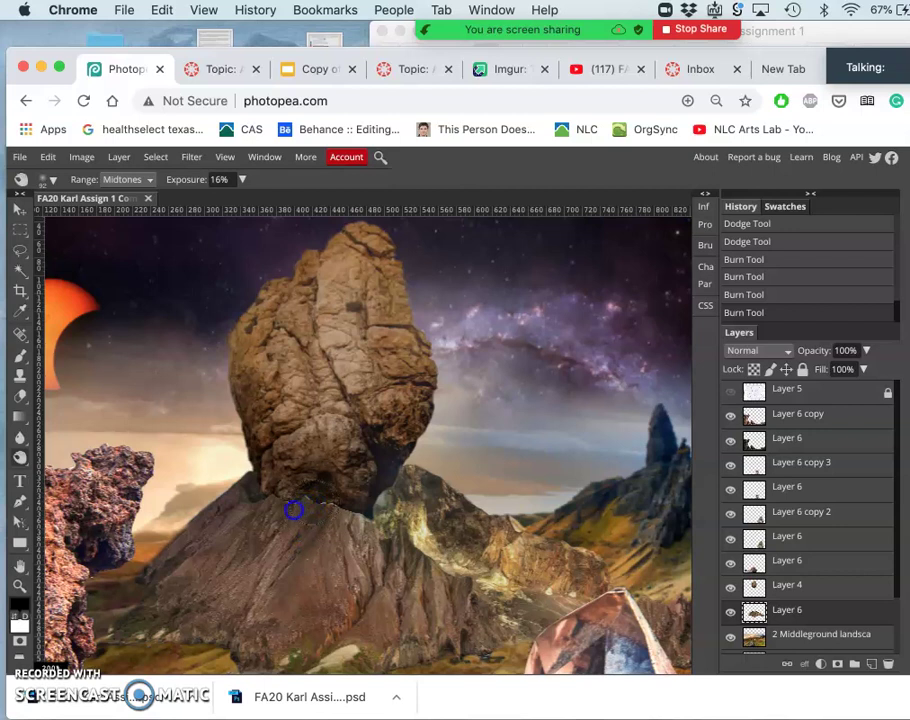
mouse_move(254, 519)
left_mouse_down()
mouse_move(266, 481)
mouse_move(362, 490)
mouse_move(389, 512)
mouse_move(384, 493)
left_mouse_up()
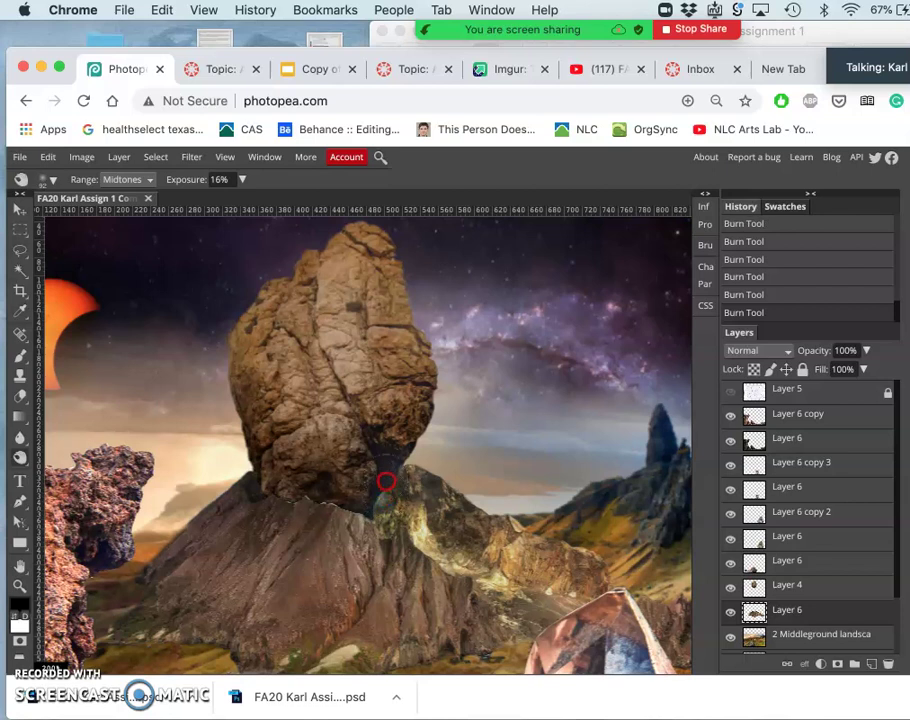
right_click(386, 495)
right_click(379, 502)
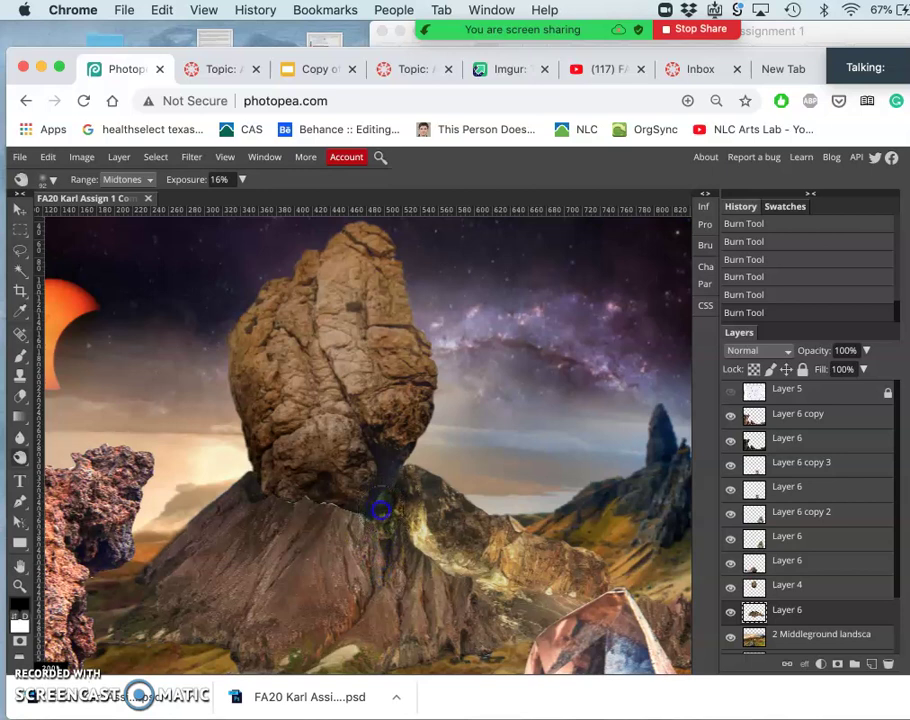
mouse_move(381, 510)
left_mouse_down()
mouse_move(475, 538)
mouse_move(457, 554)
mouse_move(421, 535)
mouse_move(452, 558)
left_mouse_up()
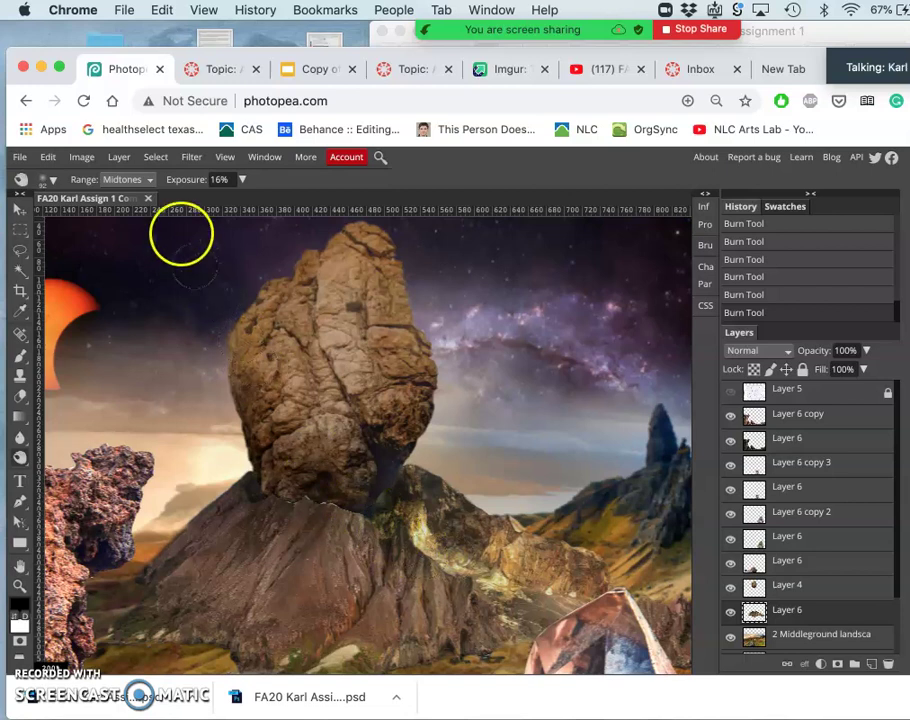
- Switch the burn range to Highlights and tone down bright spots at the rock base
left_click(124, 179)
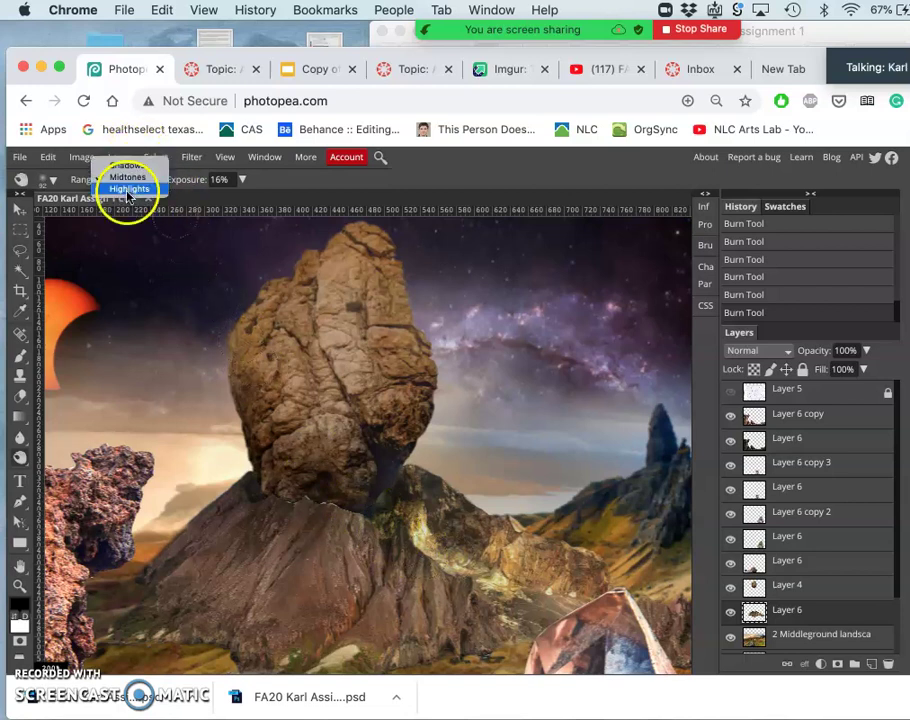
left_click(127, 189)
mouse_move(508, 535)
left_mouse_down()
mouse_move(455, 520)
mouse_move(444, 560)
mouse_move(418, 536)
left_mouse_up()
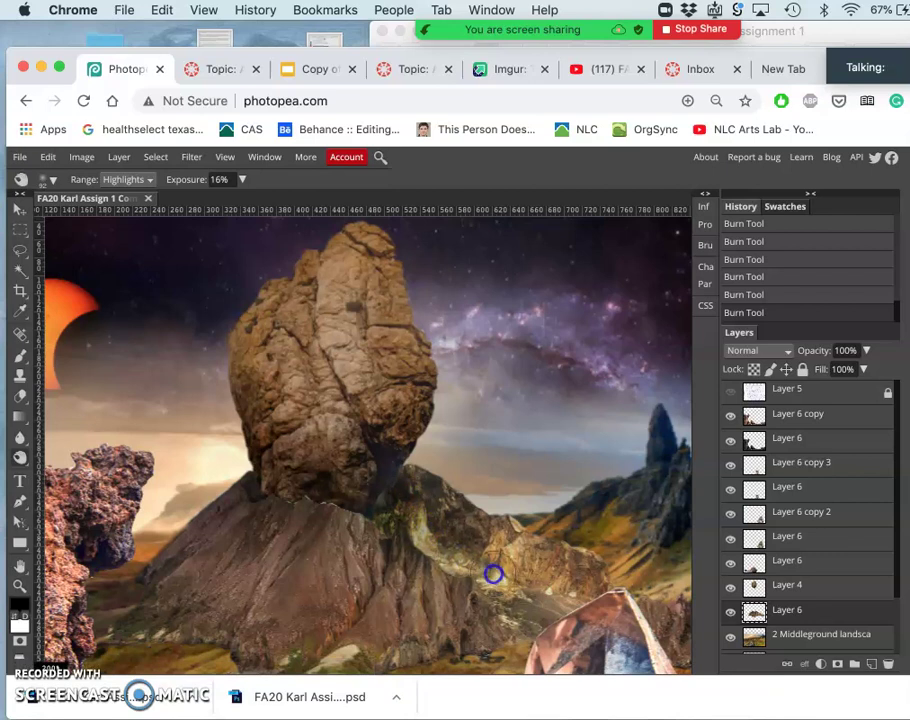
mouse_move(475, 590)
left_mouse_down()
mouse_move(467, 610)
mouse_move(303, 594)
mouse_move(420, 606)
mouse_move(388, 568)
mouse_move(392, 532)
mouse_move(414, 520)
mouse_move(349, 565)
mouse_move(311, 545)
mouse_move(327, 548)
left_mouse_up()
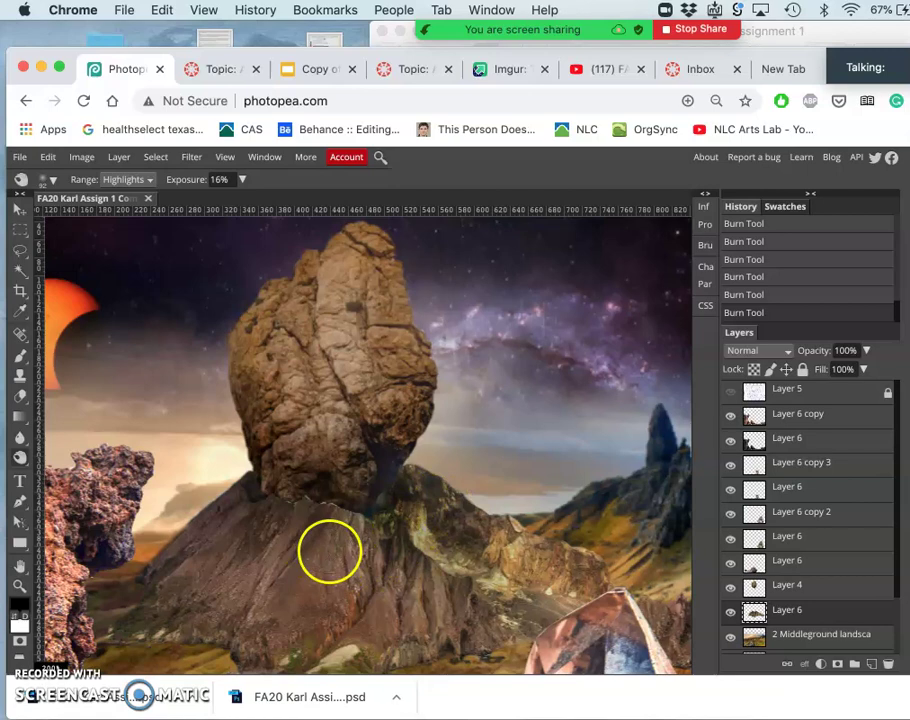
- Adjust the view and darken the rock's lower edge with another burn stroke
scroll(329, 552, "up", 5)
scroll(330, 552, "down", 5)
scroll(330, 552, "left", 5)
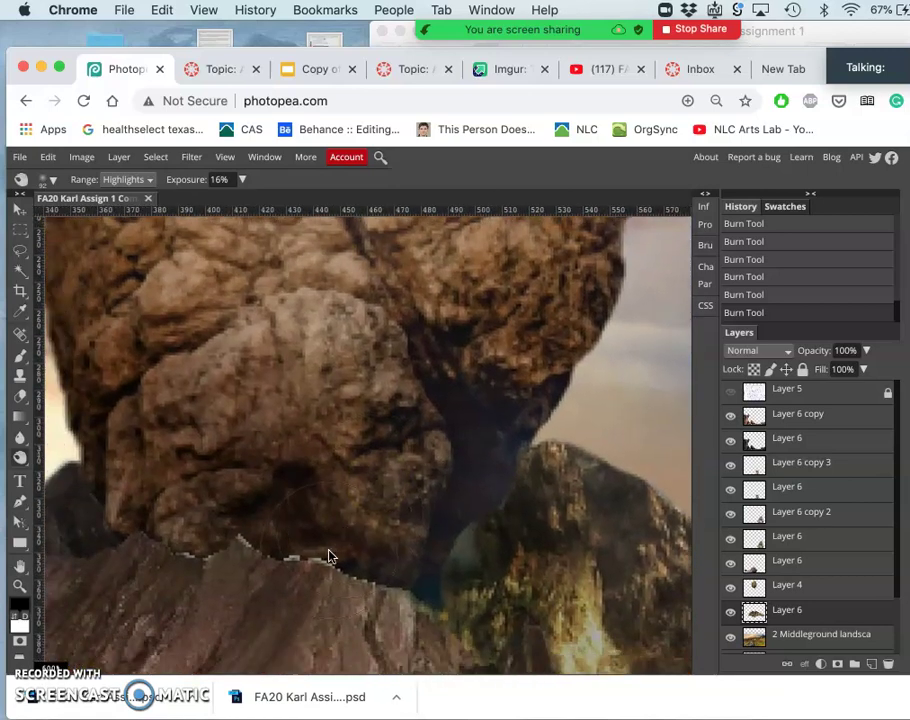
mouse_move(189, 463)
left_mouse_down()
mouse_move(51, 380)
mouse_move(33, 383)
left_mouse_up()
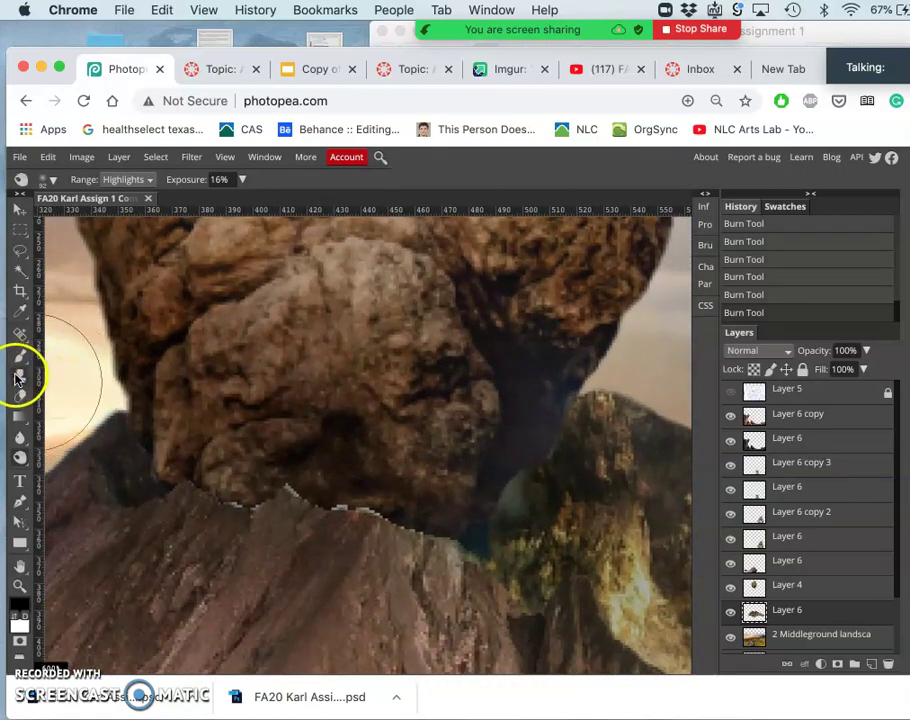
- Lasso a sliver of Layer 6 along the rock's base, delete it, and deselect
left_click(22, 257)
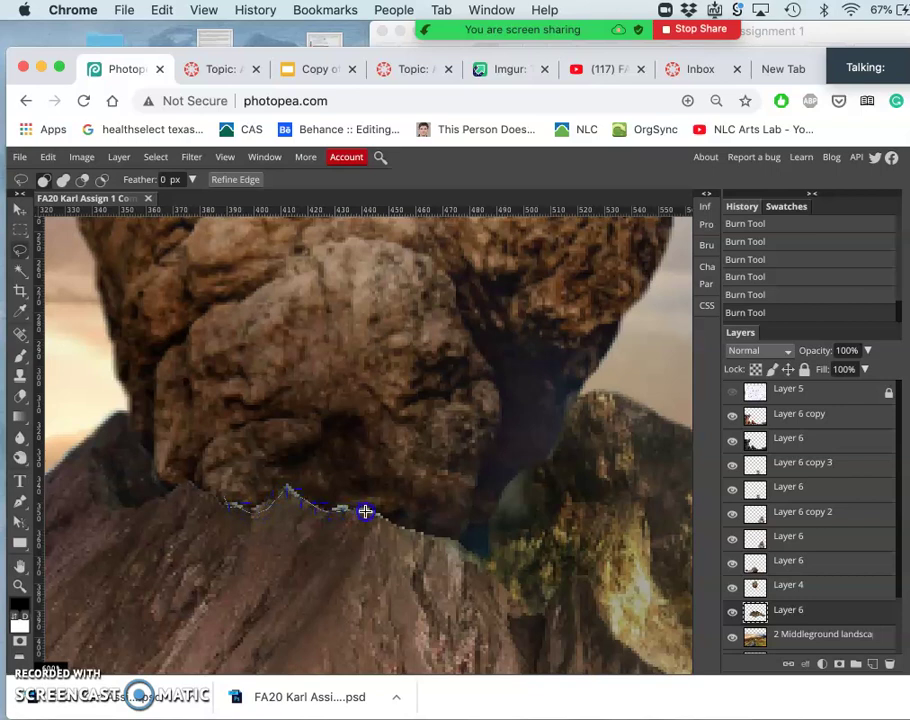
mouse_move(367, 513)
left_mouse_down()
mouse_move(428, 542)
mouse_move(448, 537)
mouse_move(440, 518)
mouse_move(321, 459)
mouse_move(242, 473)
left_mouse_up()
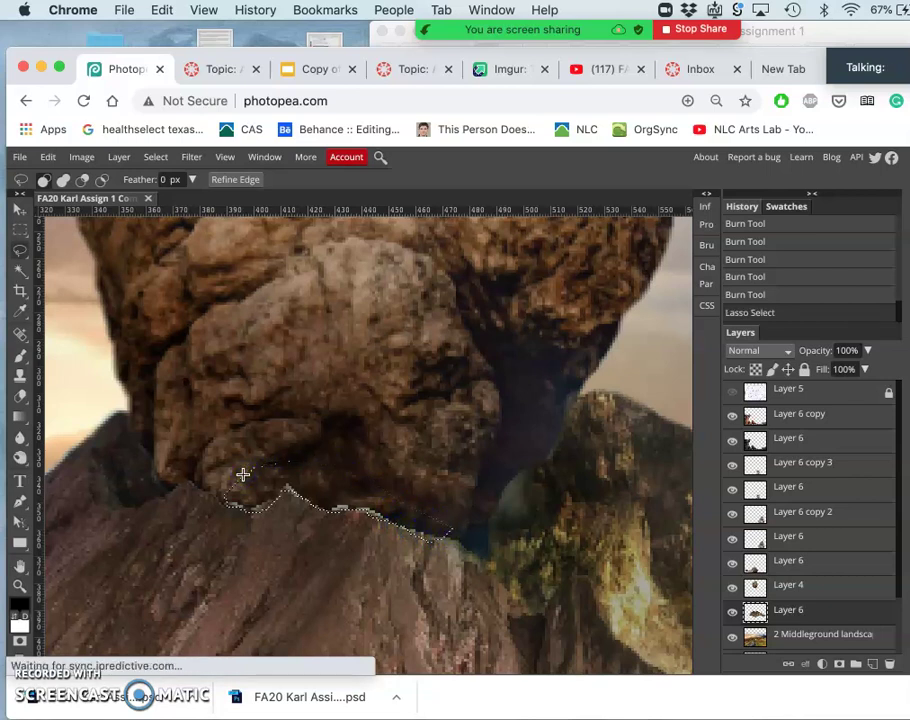
key("Delete")
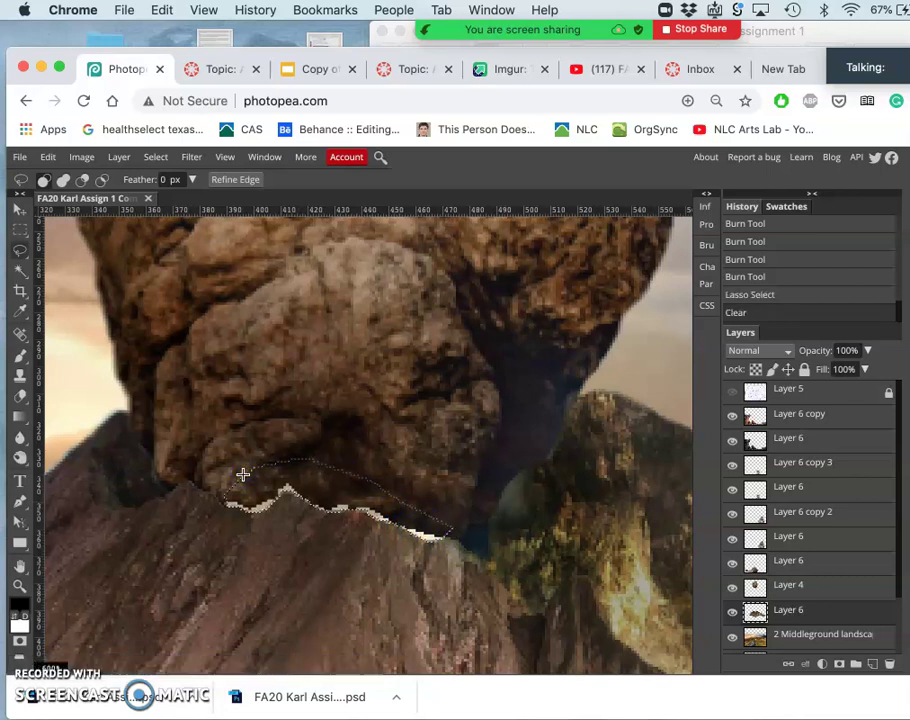
key("super+z")
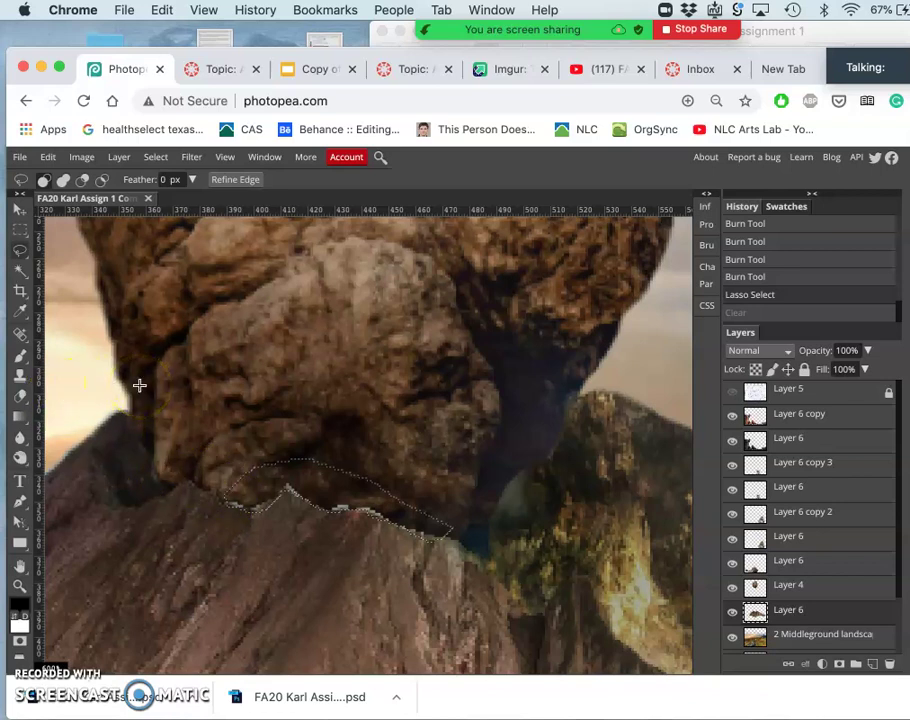
key("Delete")
key("ctrl+d")
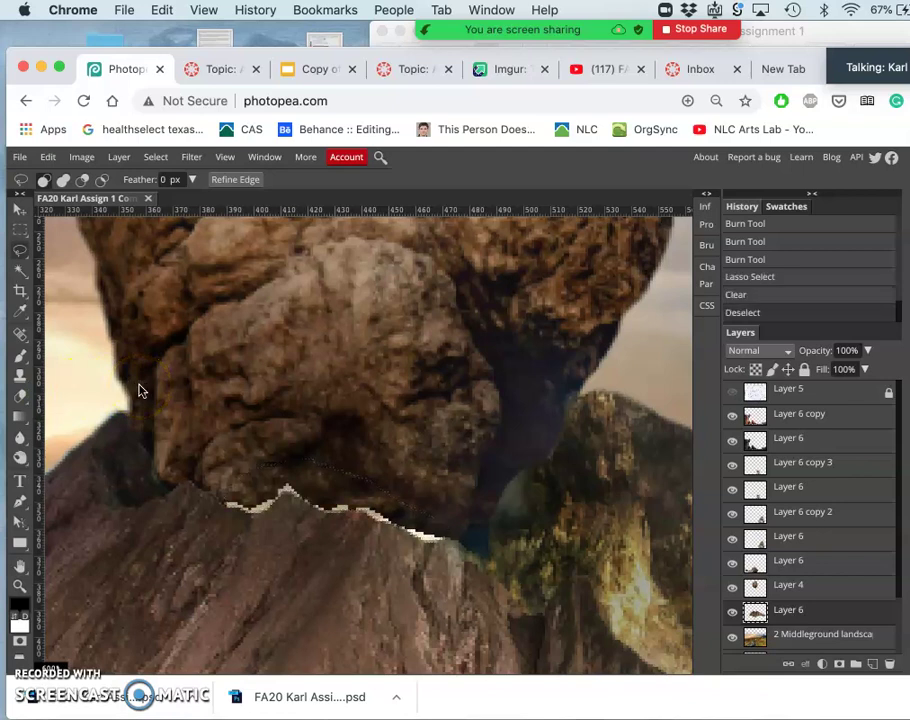
left_click(776, 590)
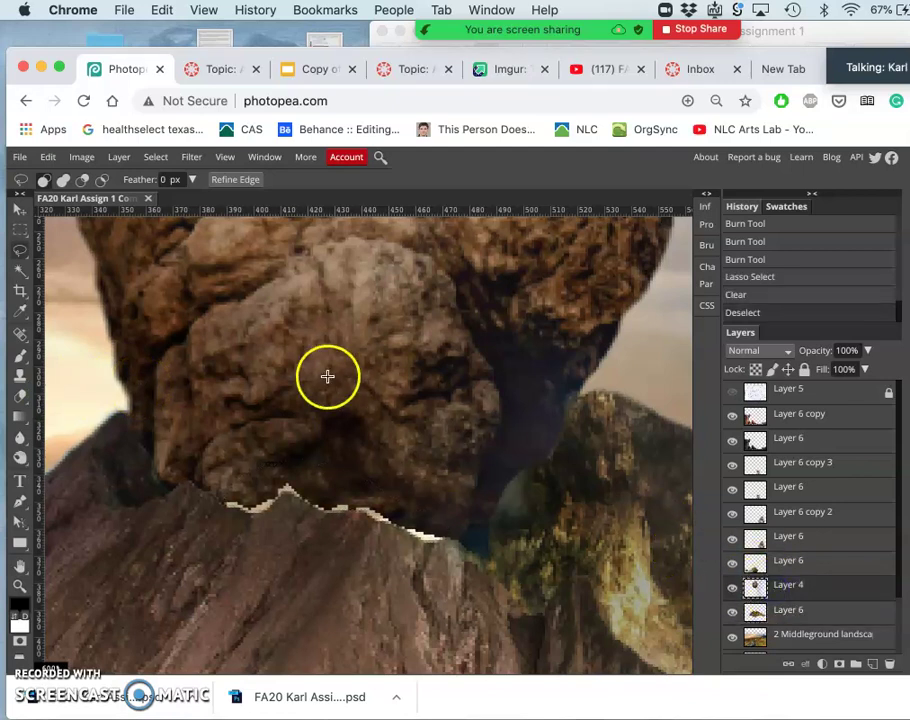
- Nudge the rock layer slightly down with the Move tool to cover the gap
left_click(20, 214)
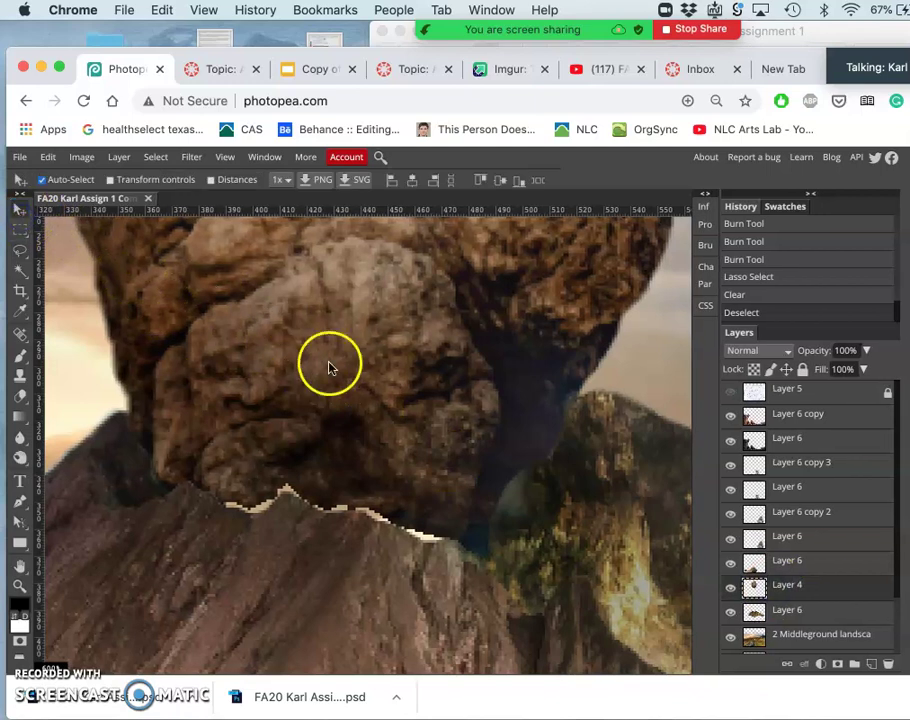
left_click_drag(329, 361, 330, 368)
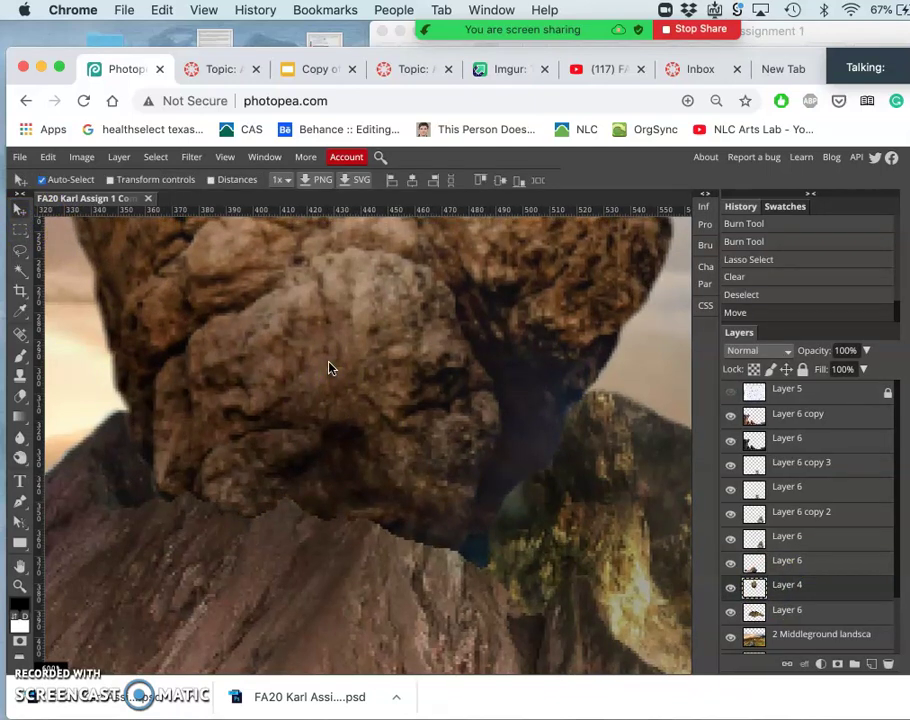
left_click(169, 274)
- Try eraser dabs at the rock base, undo them, zoom out, and compare the rock's visibility
left_click(13, 388)
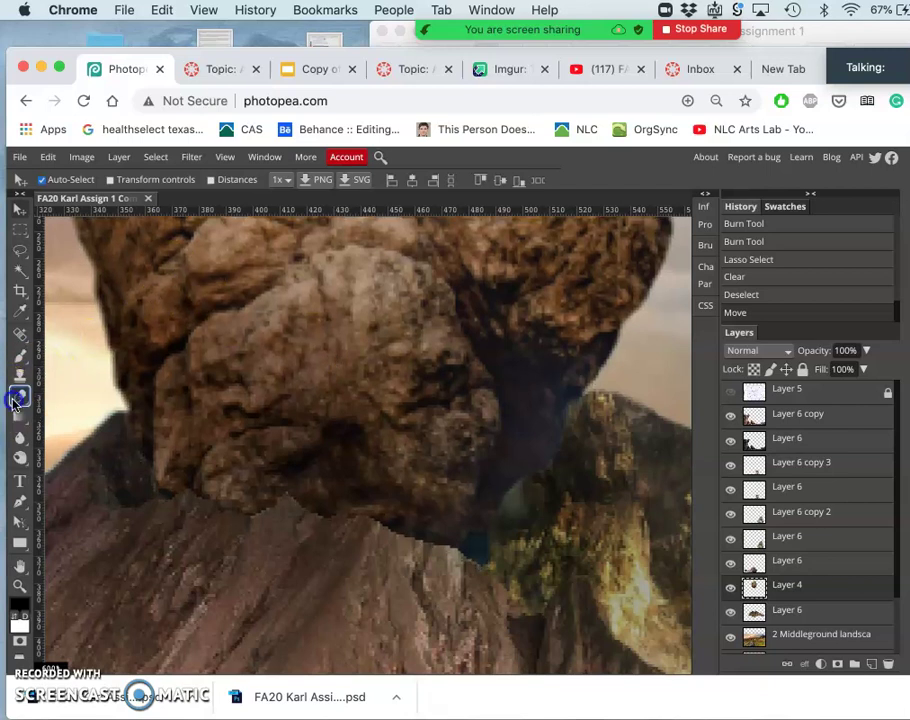
left_click(264, 522)
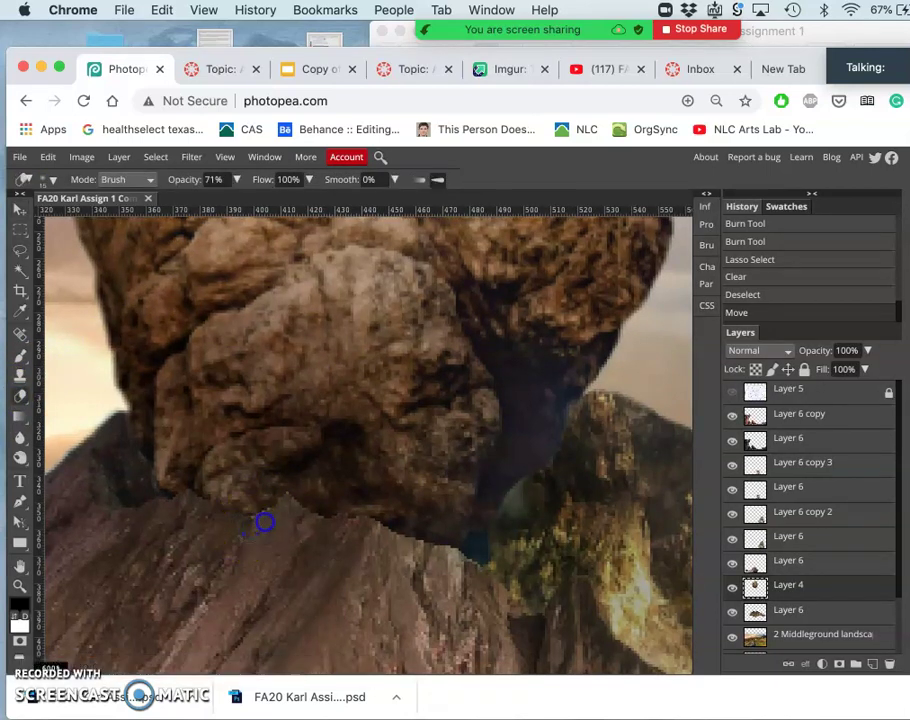
left_click(288, 517)
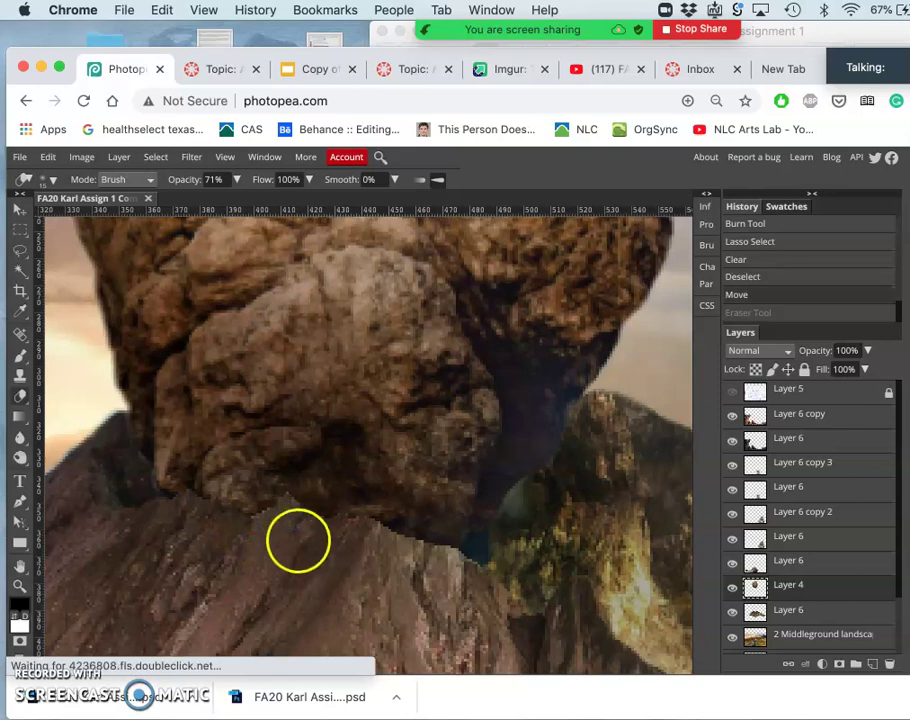
key("super+z")
scroll(296, 552, "down", 10)
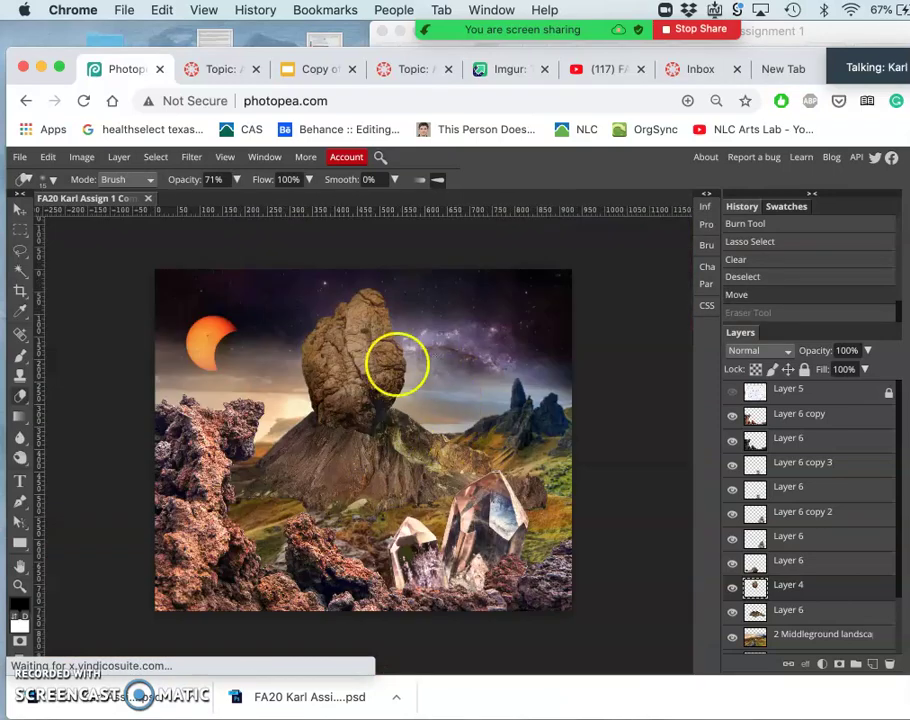
left_click(732, 588)
left_click(732, 588)
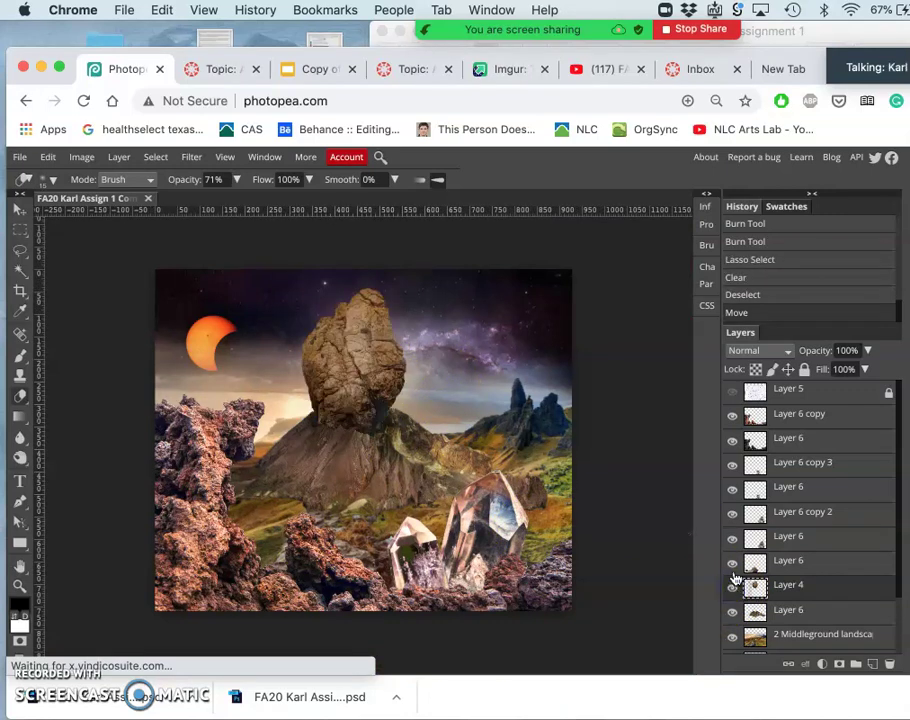
left_click(733, 588)
left_click(733, 588)
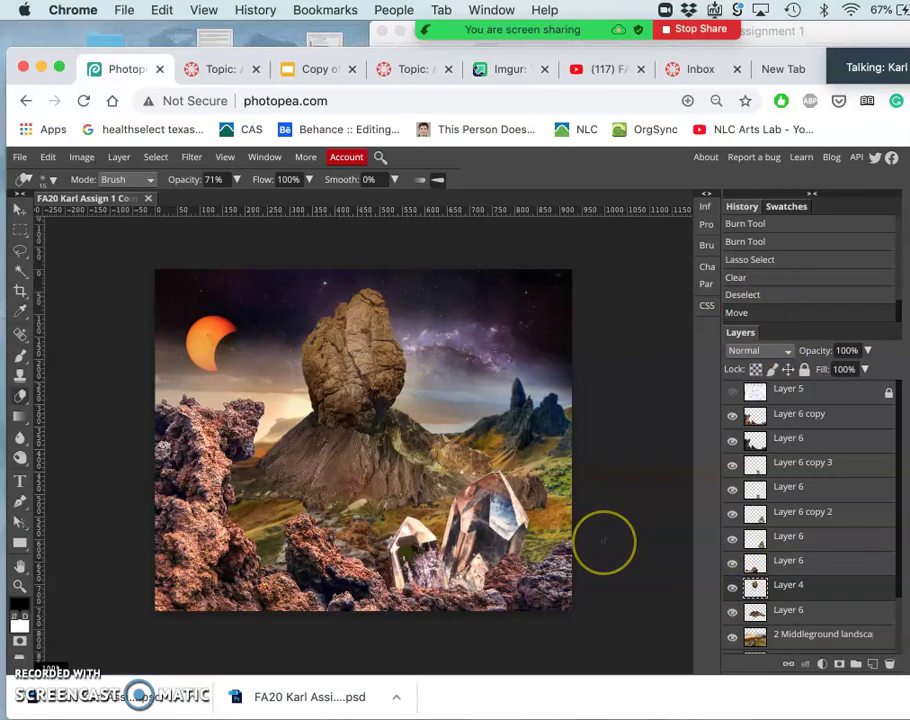
- Duplicate Layer 4 and apply Levels with midtones 0.95 and output range 12 to 247
key("super+j")
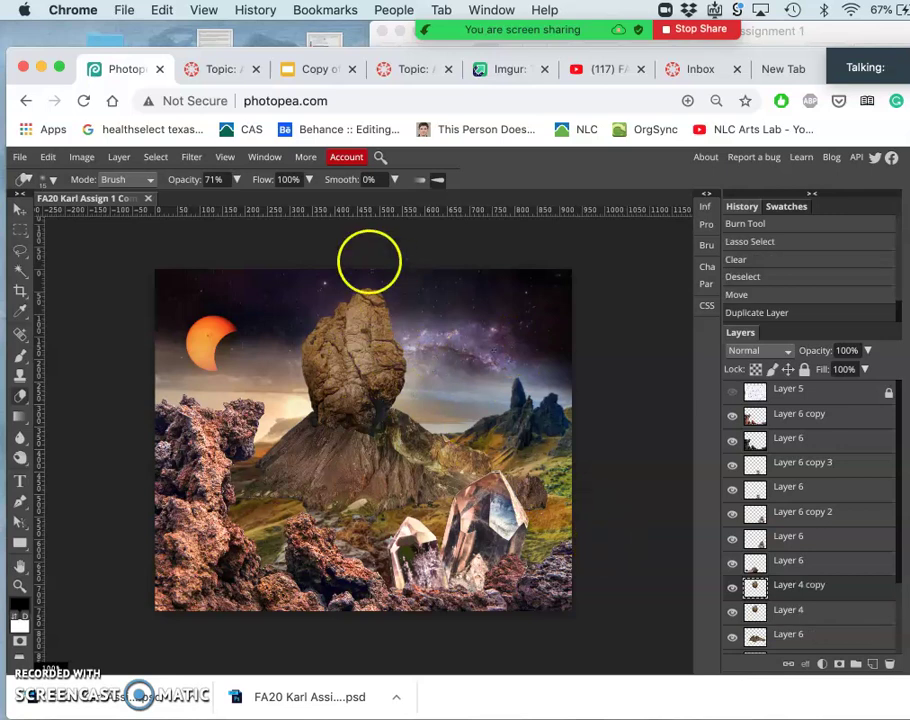
left_click(81, 157)
mouse_move(95, 178)
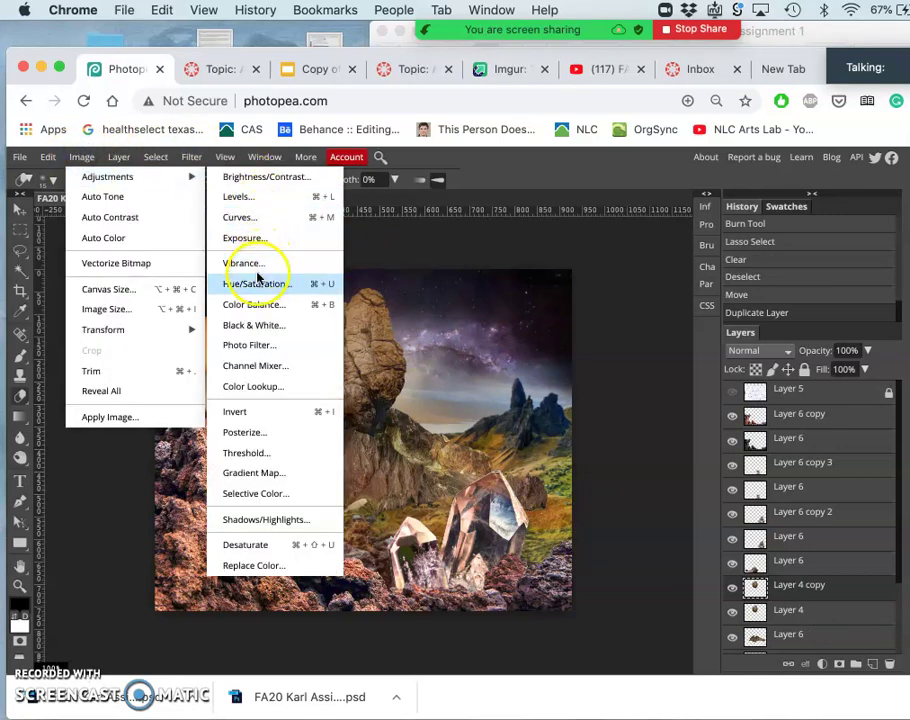
left_click(249, 200)
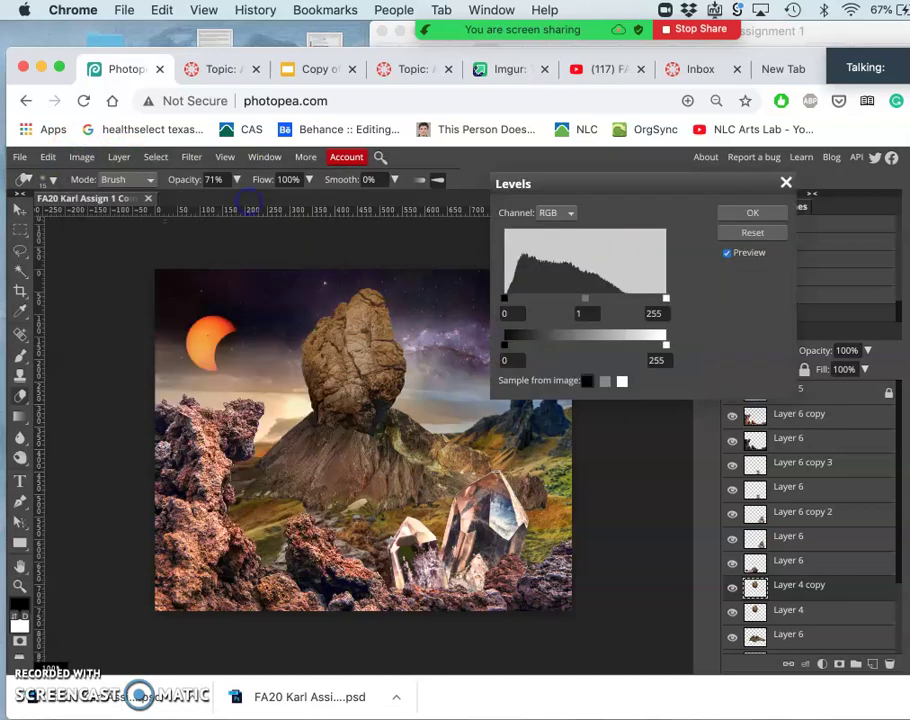
left_click(588, 301)
mouse_move(588, 301)
left_mouse_down()
mouse_move(571, 301)
mouse_move(589, 301)
left_mouse_up()
left_click_drag(505, 350, 511, 348)
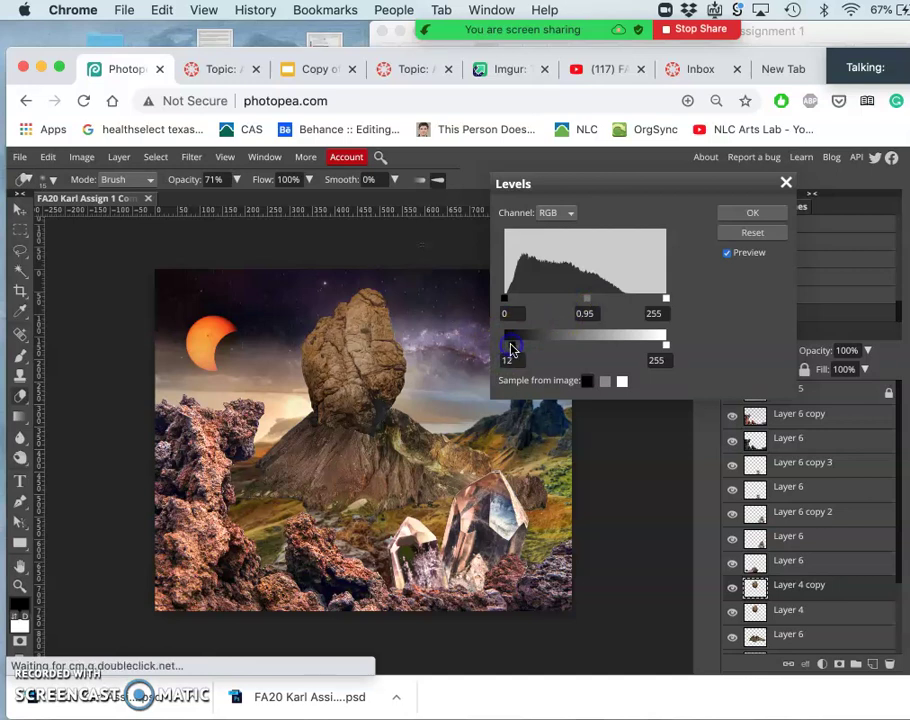
left_click(741, 214)
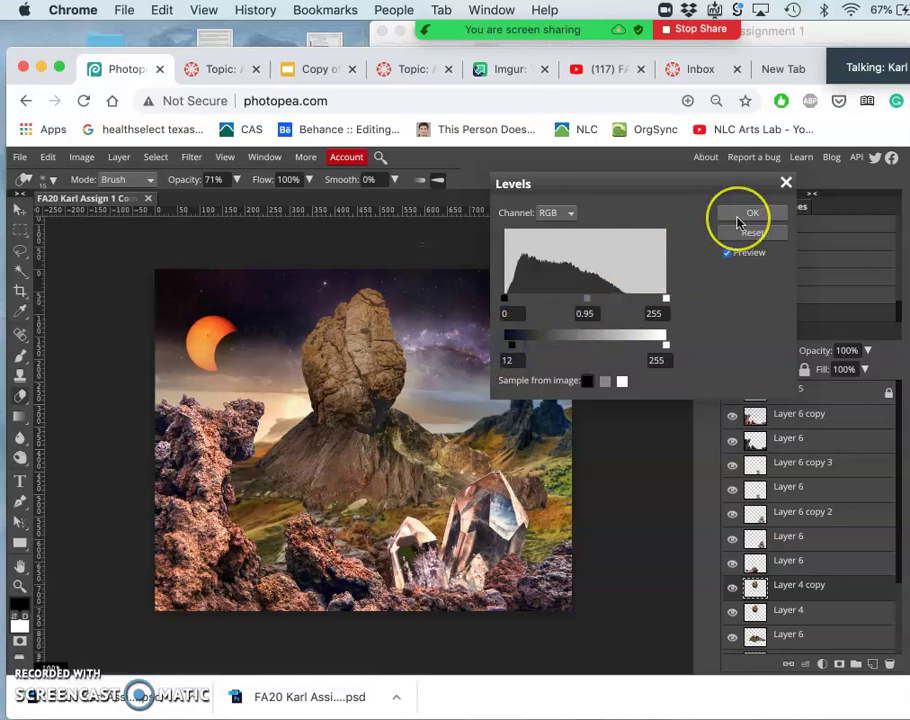
left_click(666, 345)
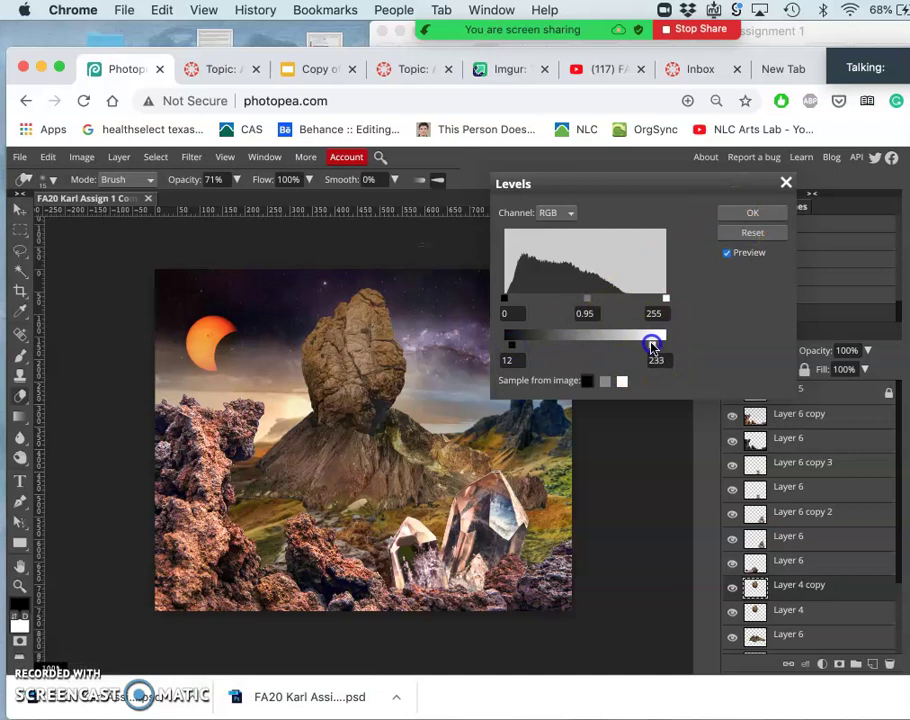
left_click_drag(652, 345, 659, 346)
left_click(740, 213)
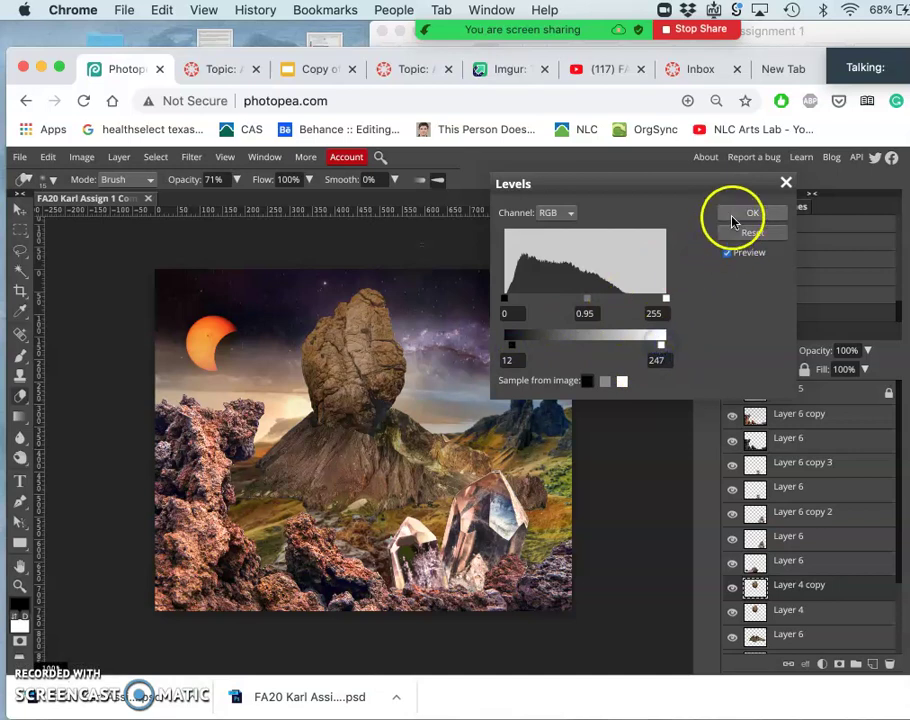
- Apply Color Balance to the highlights, setting Green to -15 and Blue to 1
left_click(82, 157)
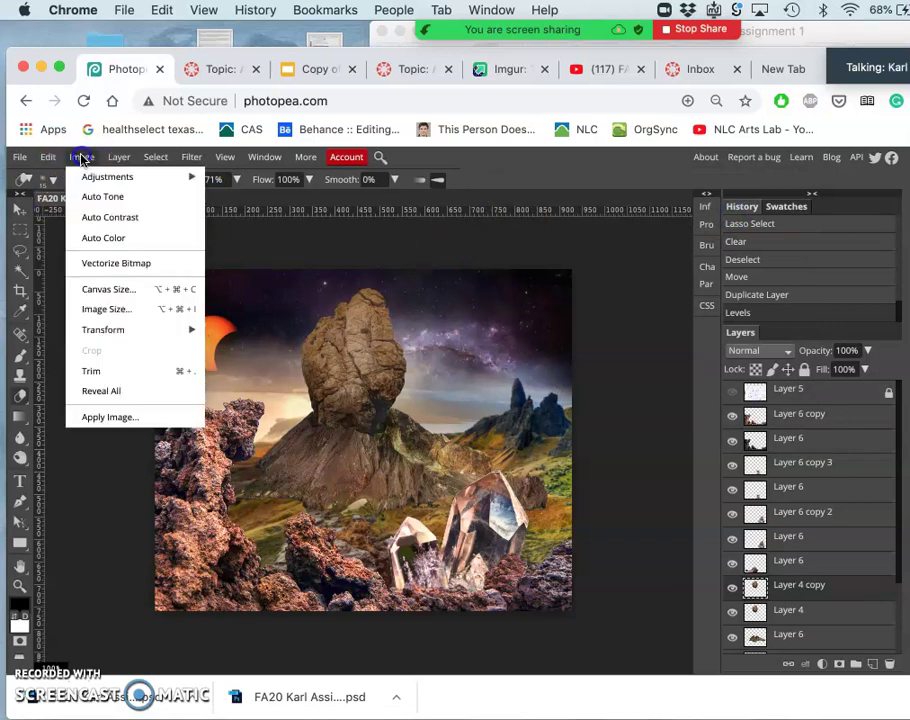
mouse_move(100, 177)
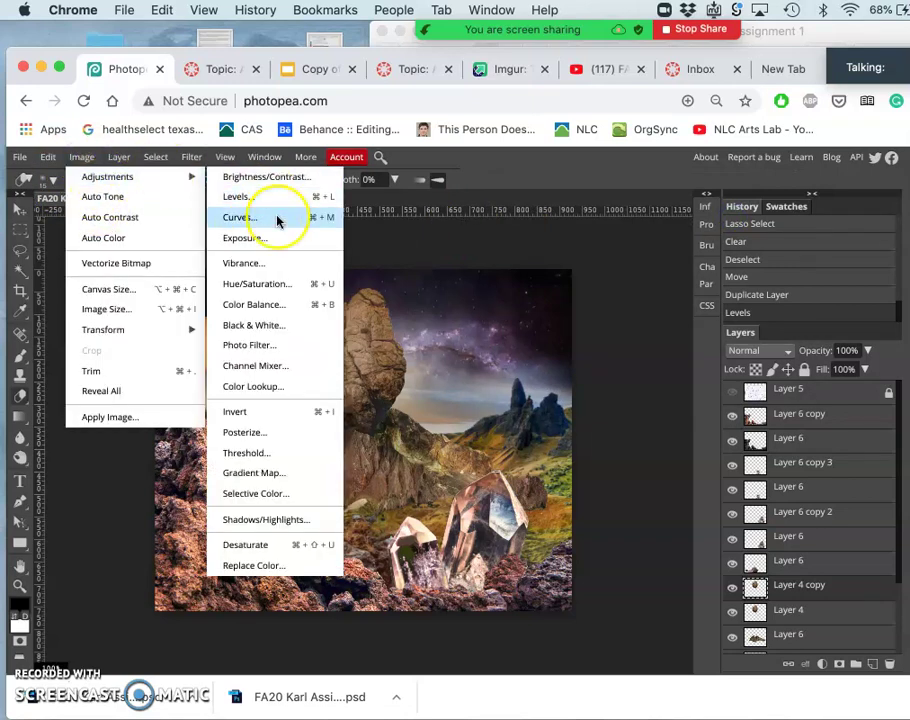
left_click(278, 305)
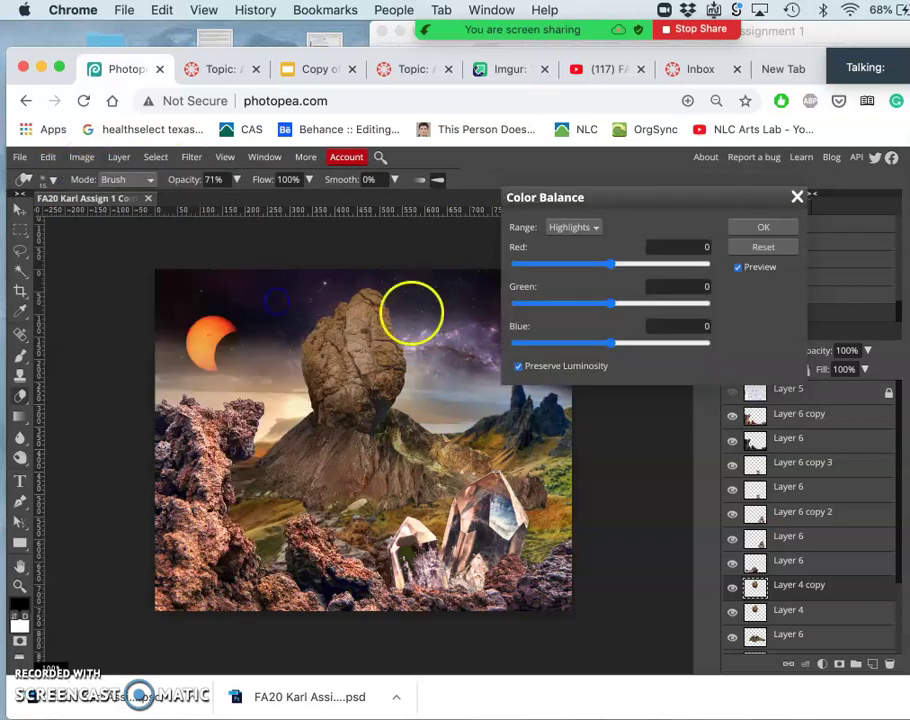
left_click(611, 304)
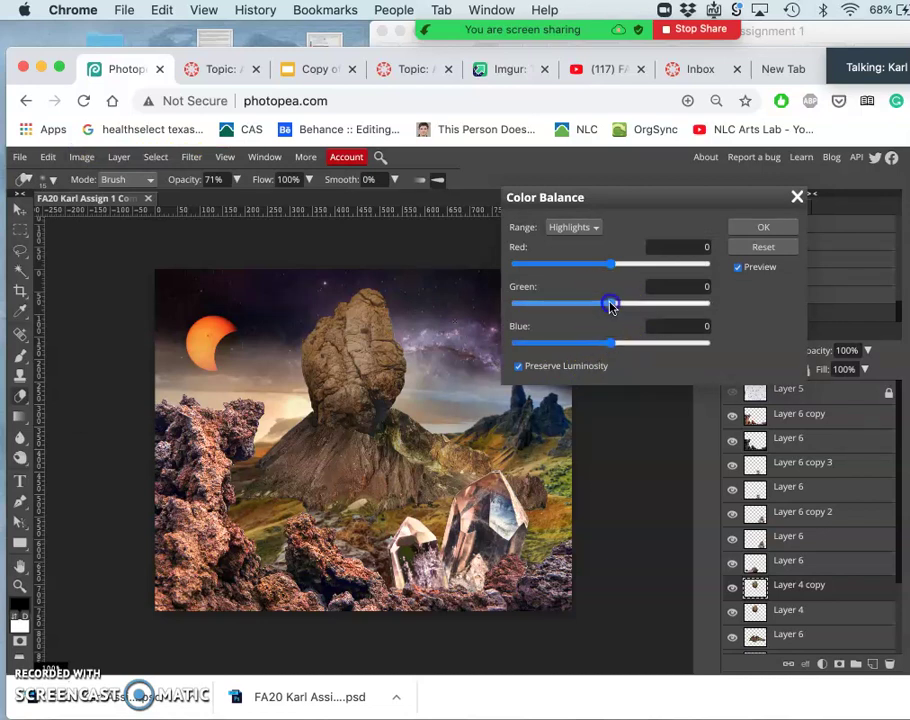
left_click_drag(600, 307, 595, 303)
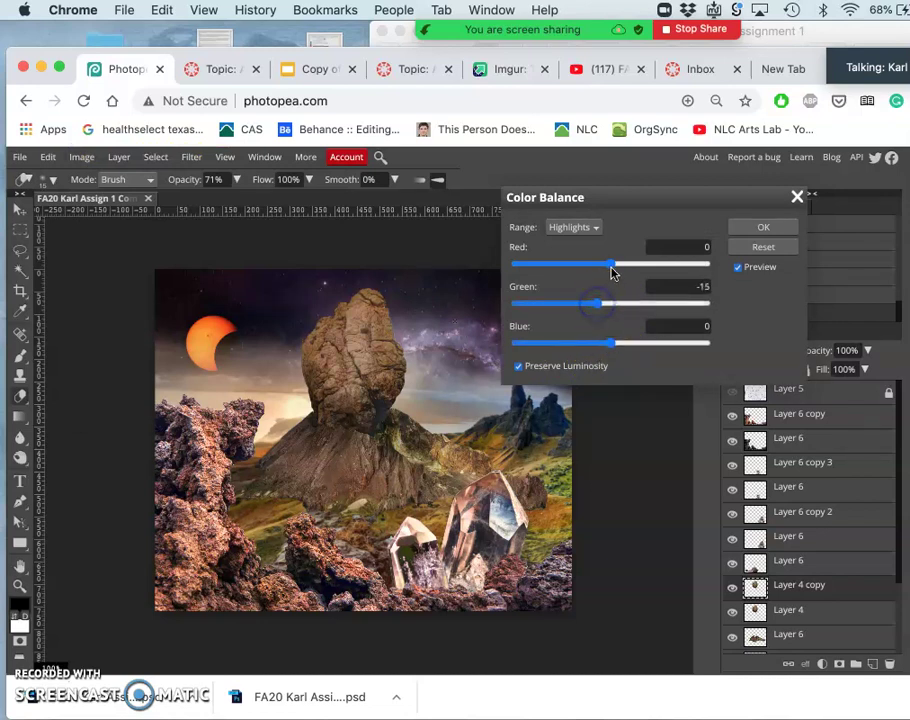
left_click(610, 268)
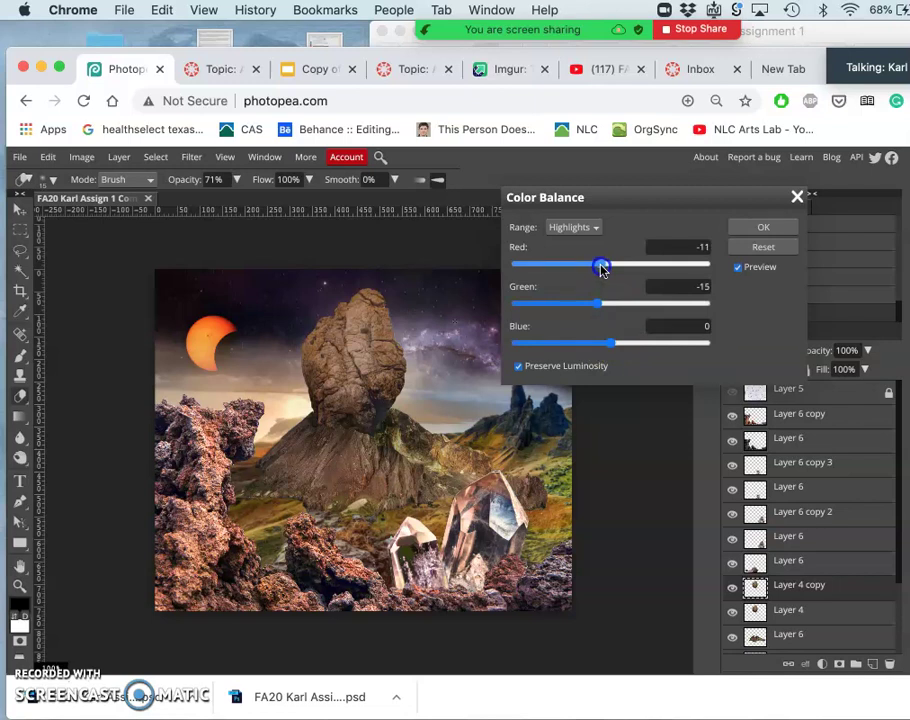
left_click(611, 344)
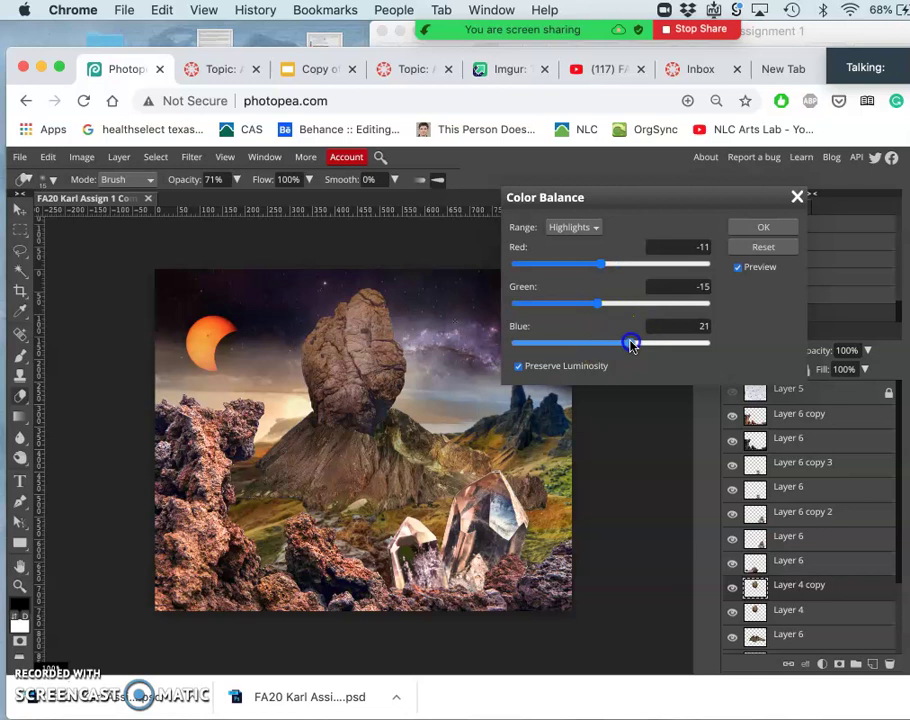
left_click_drag(600, 351, 613, 348)
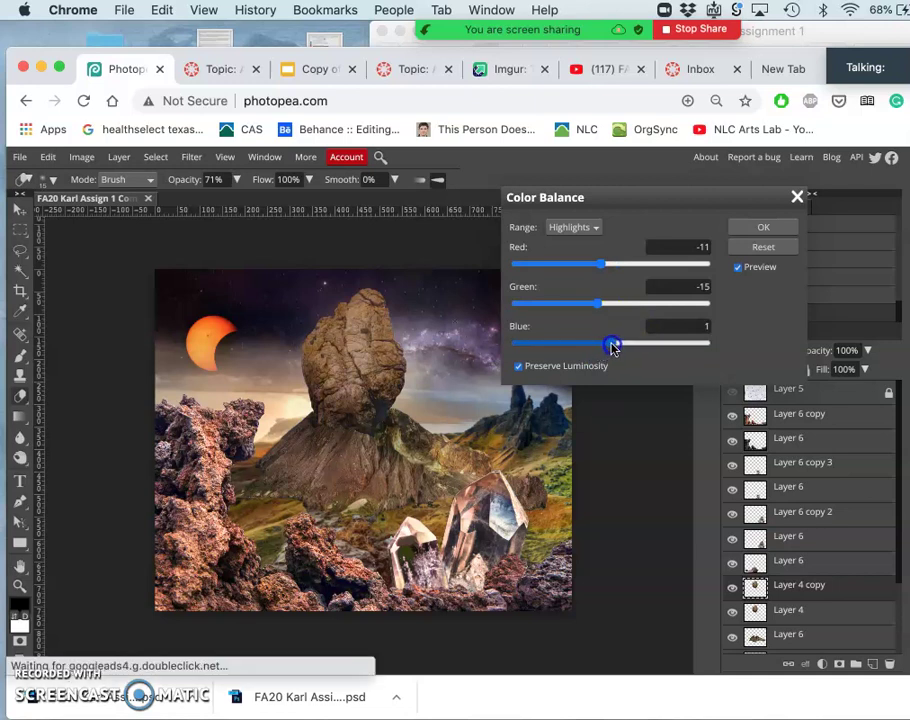
left_click(590, 266)
- Set the Midtones to Red +2, Green +2, Blue 0 and apply the Color Balance
left_click(584, 229)
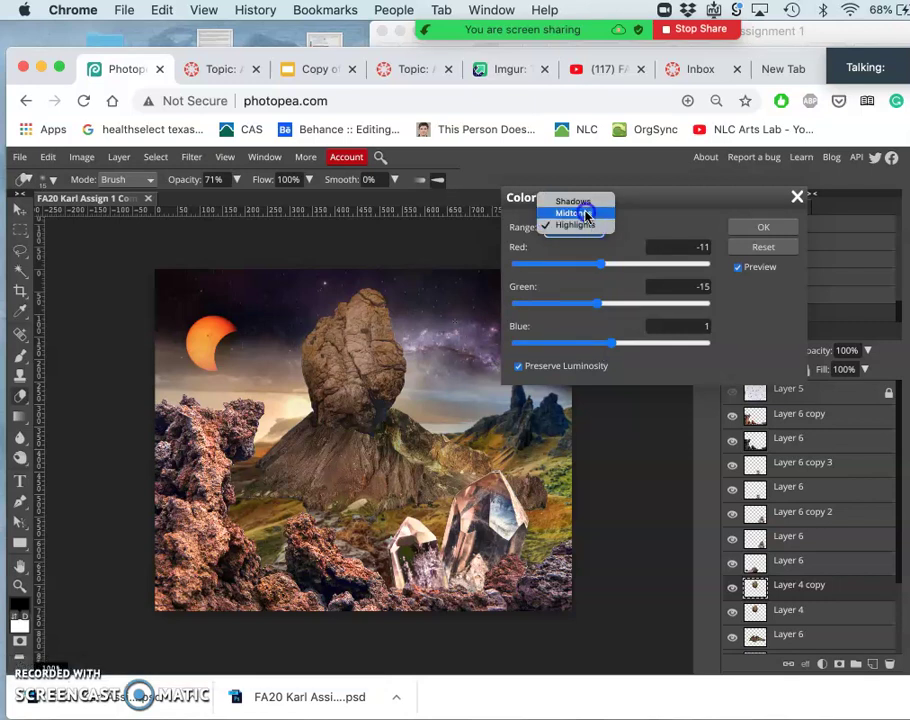
left_click(588, 227)
left_click(588, 227)
left_click(588, 210)
mouse_move(600, 302)
left_mouse_down()
mouse_move(636, 301)
mouse_move(593, 309)
mouse_move(602, 309)
left_mouse_up()
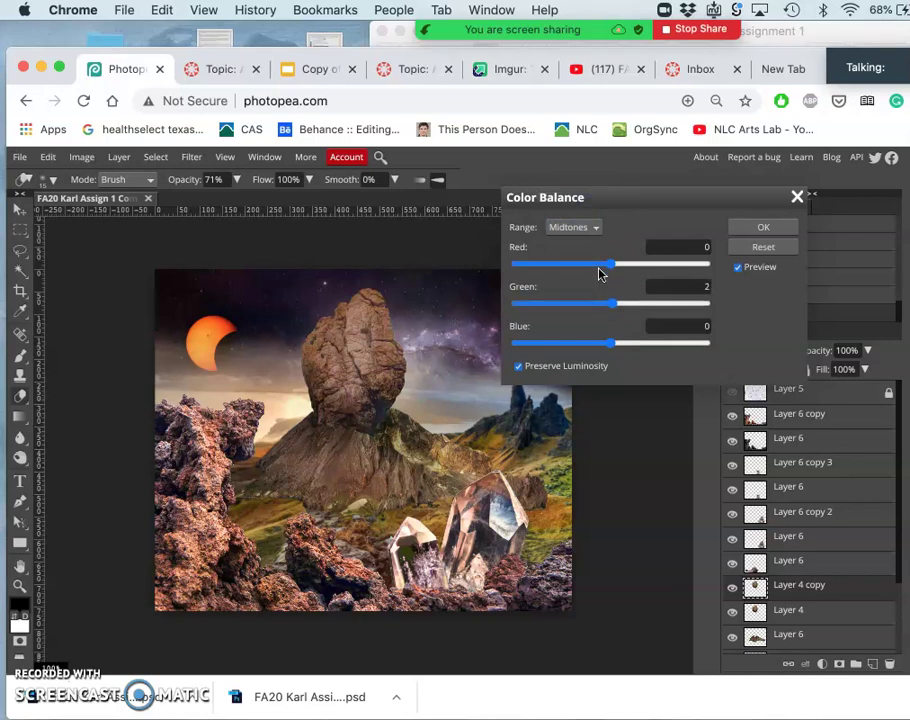
left_click_drag(613, 263, 621, 263)
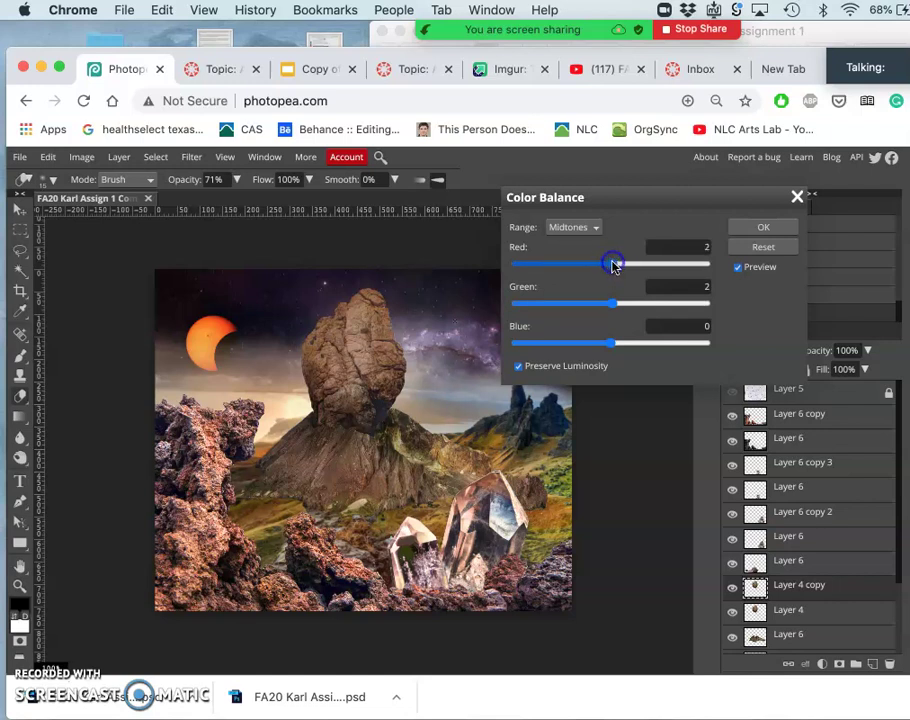
left_click(682, 248)
left_click(512, 287)
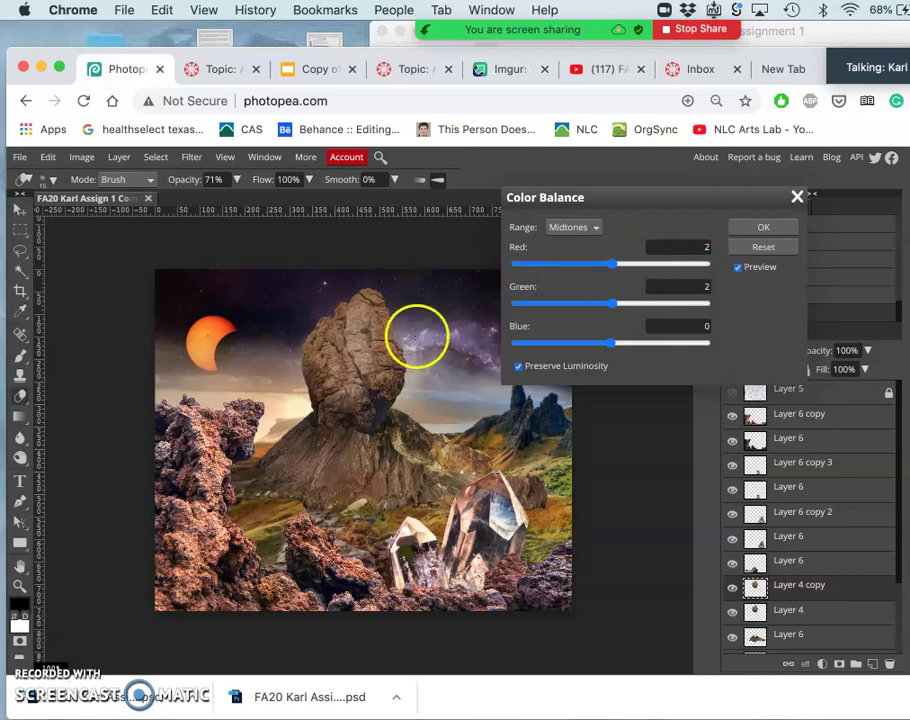
left_click(766, 229)
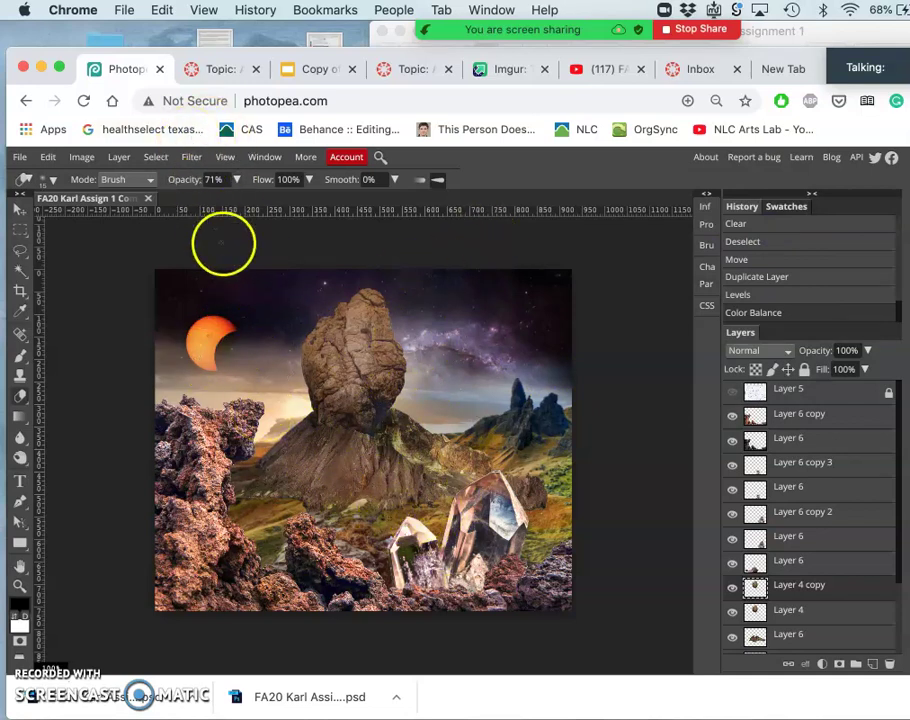
- Apply Hue/Saturation to the rock with hue -4 and saturation -7
left_click(86, 159)
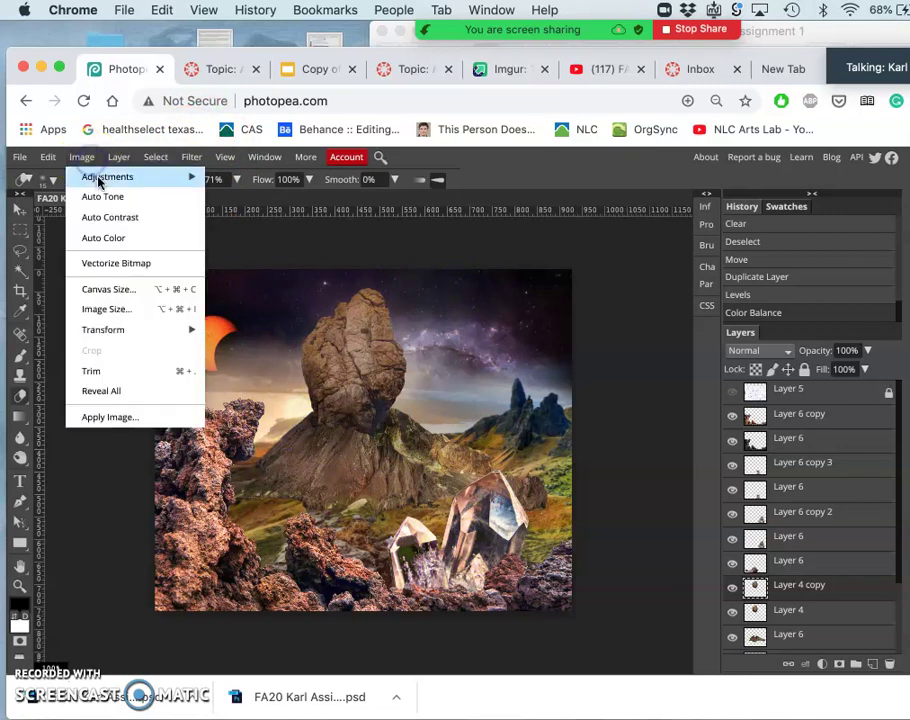
mouse_move(150, 177)
left_click(263, 283)
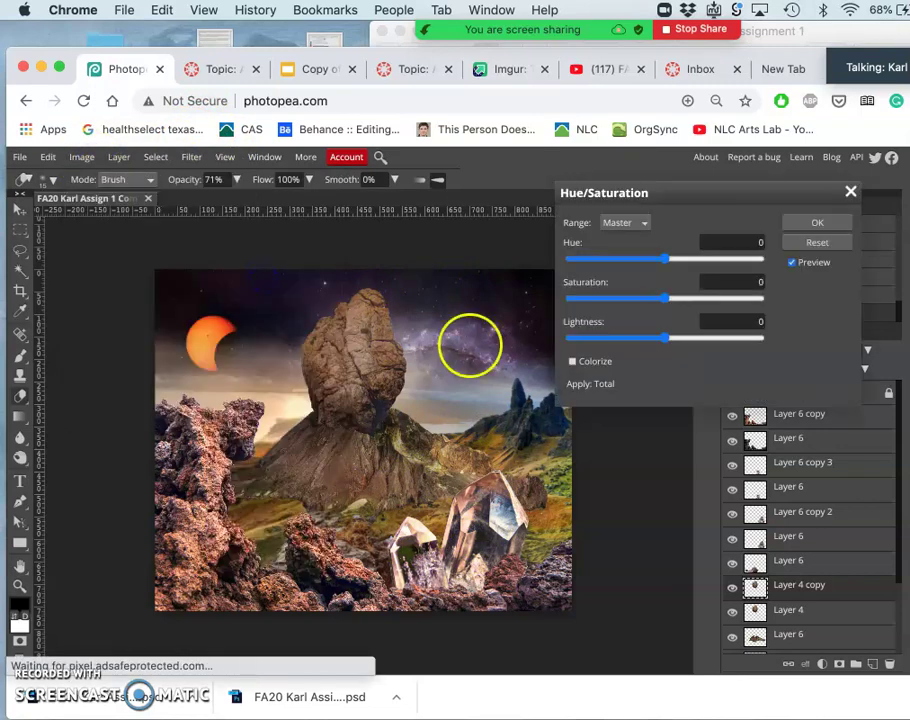
mouse_move(663, 303)
left_mouse_down()
mouse_move(695, 301)
mouse_move(674, 306)
left_mouse_up()
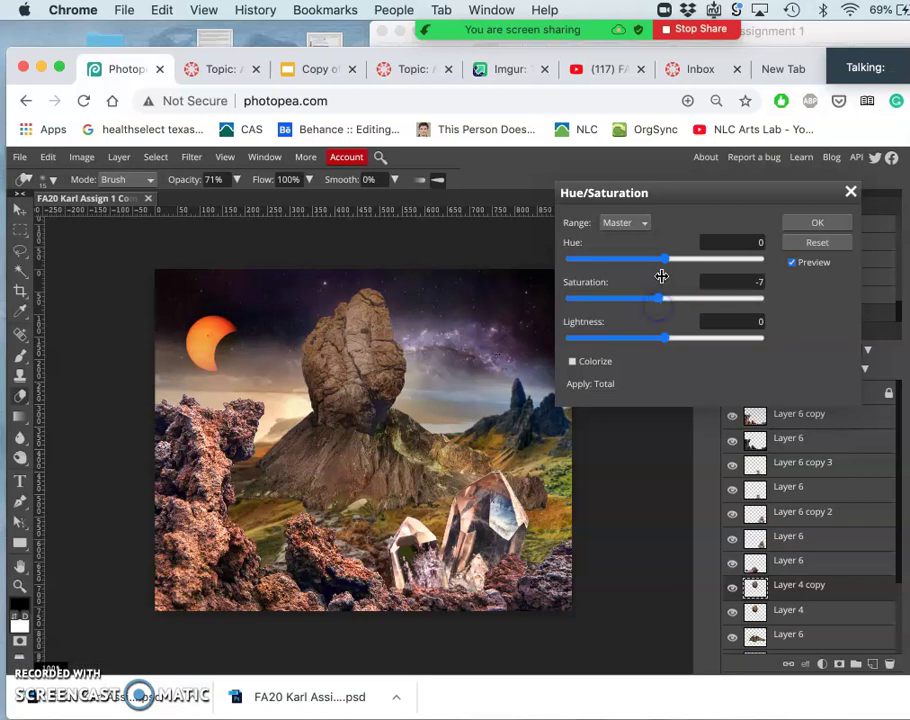
left_click(665, 260)
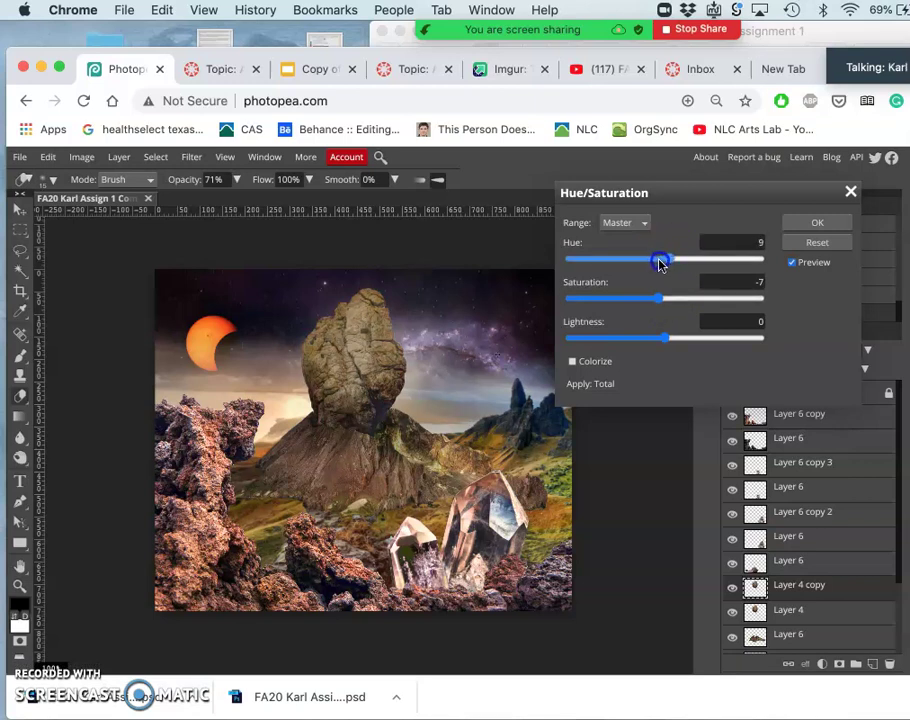
left_click_drag(660, 263, 655, 265)
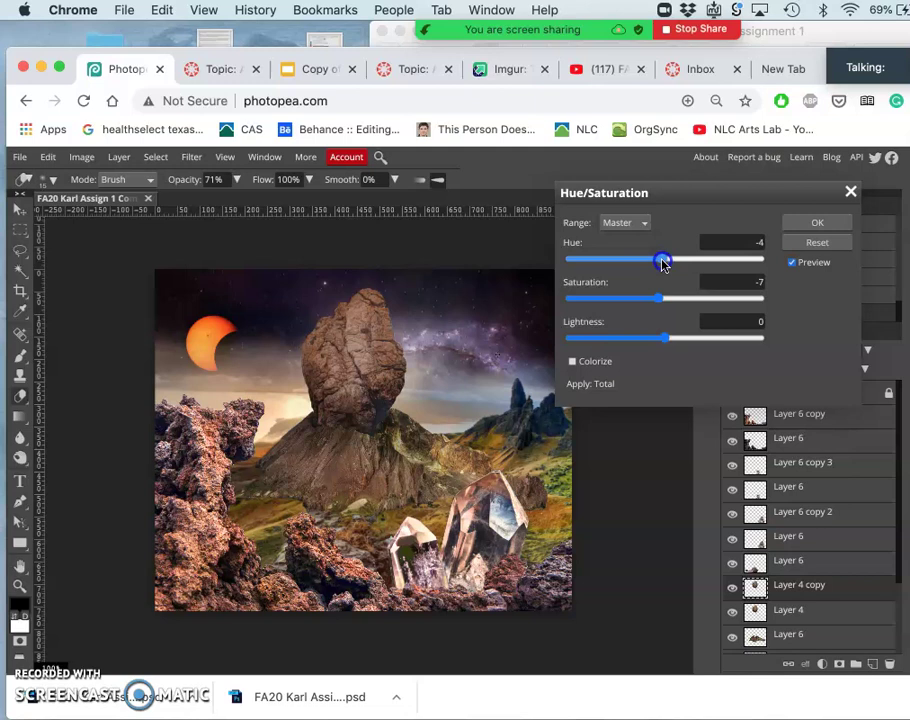
left_click(814, 221)
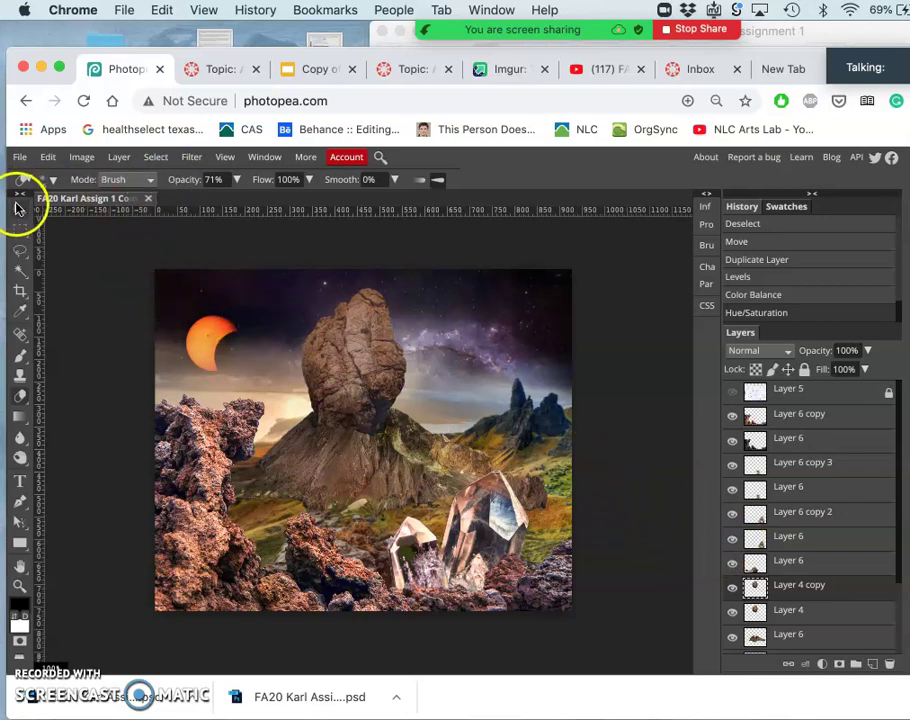
- Nudge the moon, then dim it with Levels: input 0/1.08/235, output 22–144
left_click(18, 207)
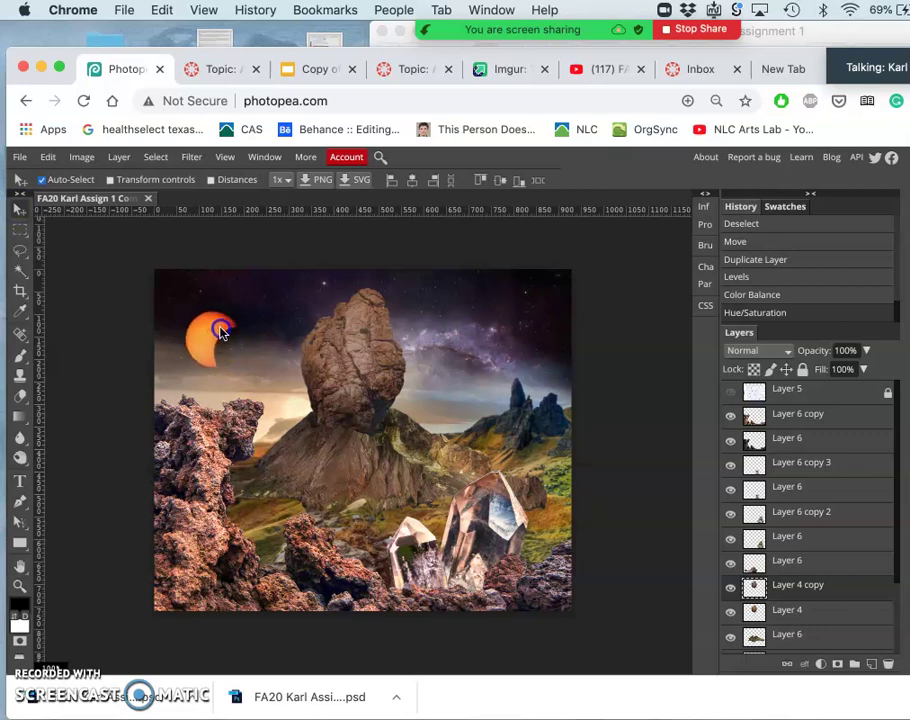
left_click_drag(222, 330, 219, 320)
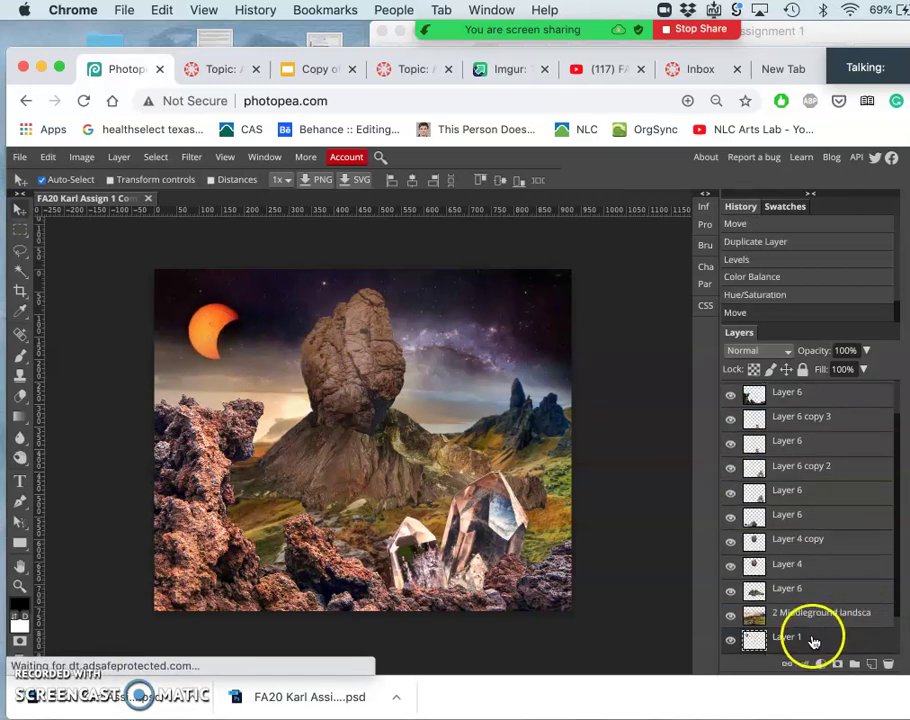
left_click(83, 158)
mouse_move(85, 176)
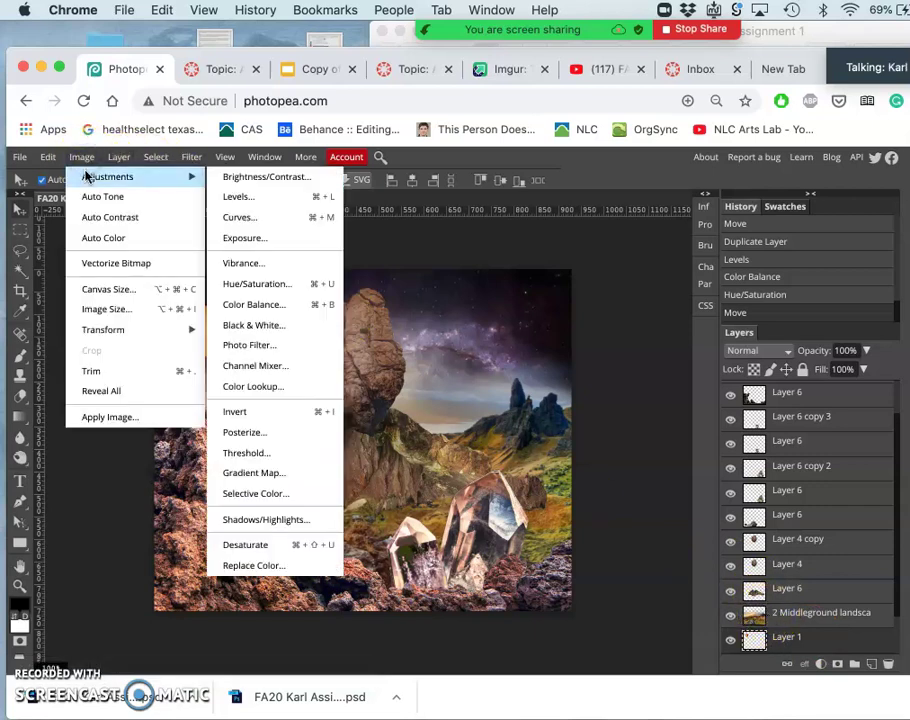
left_click(223, 195)
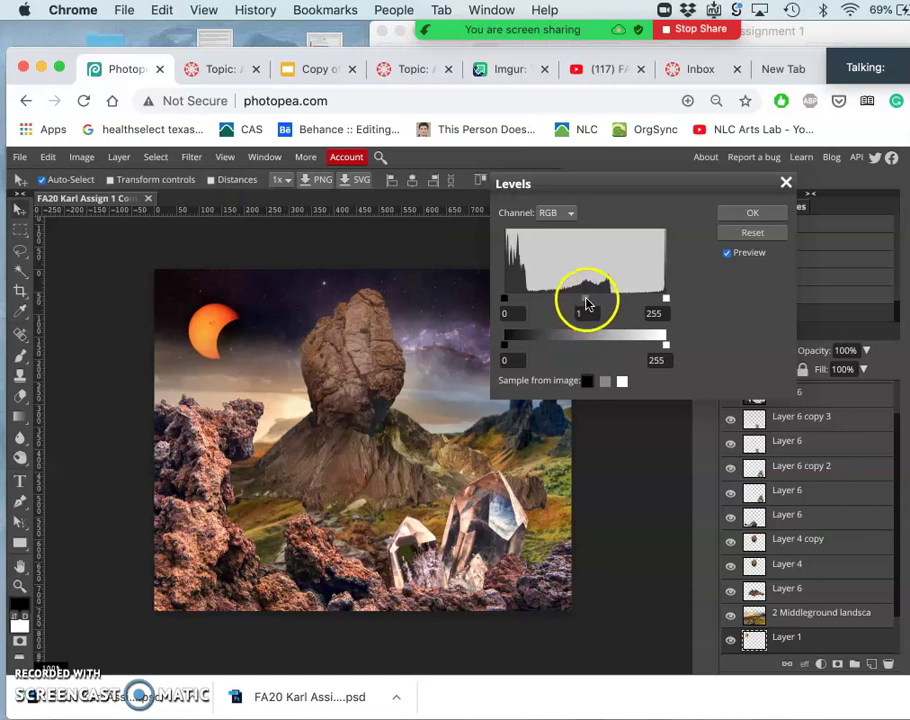
left_click_drag(587, 304, 621, 306)
left_click(660, 299)
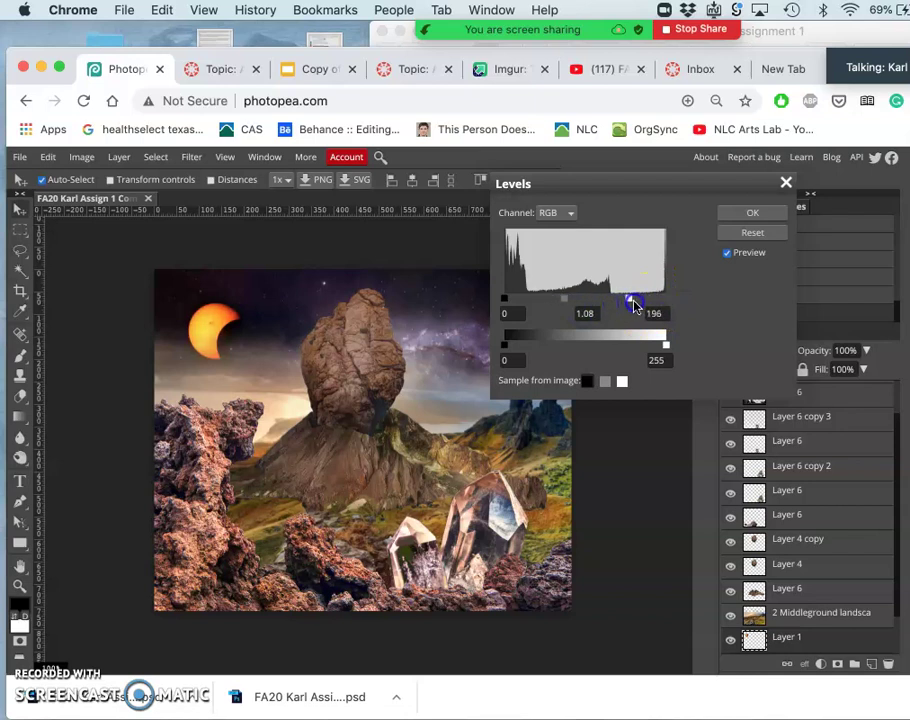
left_click_drag(664, 346, 632, 347)
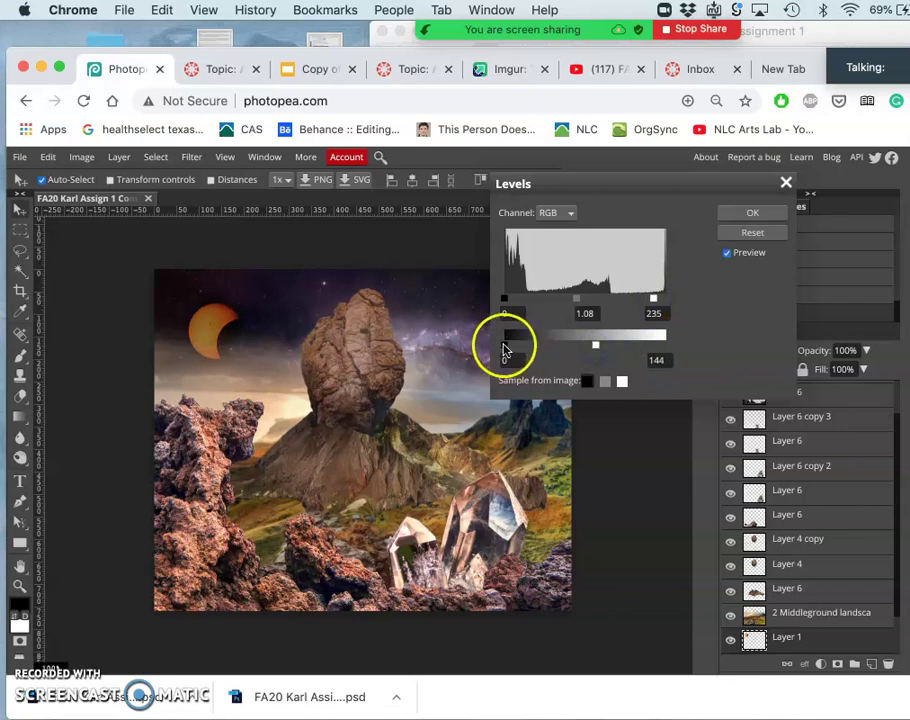
mouse_move(510, 348)
left_mouse_down()
mouse_move(528, 347)
mouse_move(518, 348)
left_mouse_up()
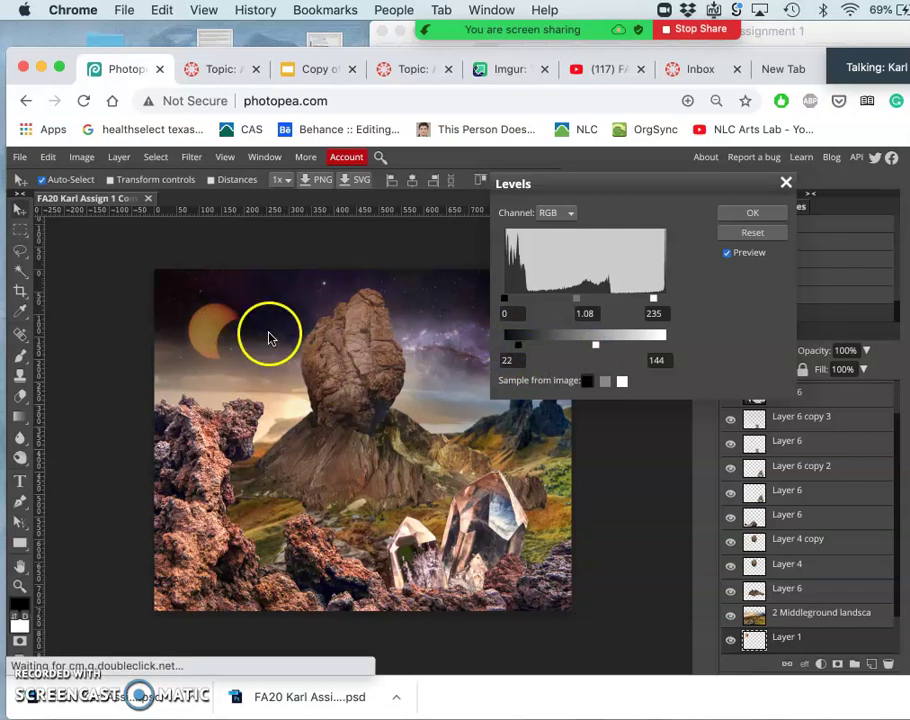
left_click(755, 211)
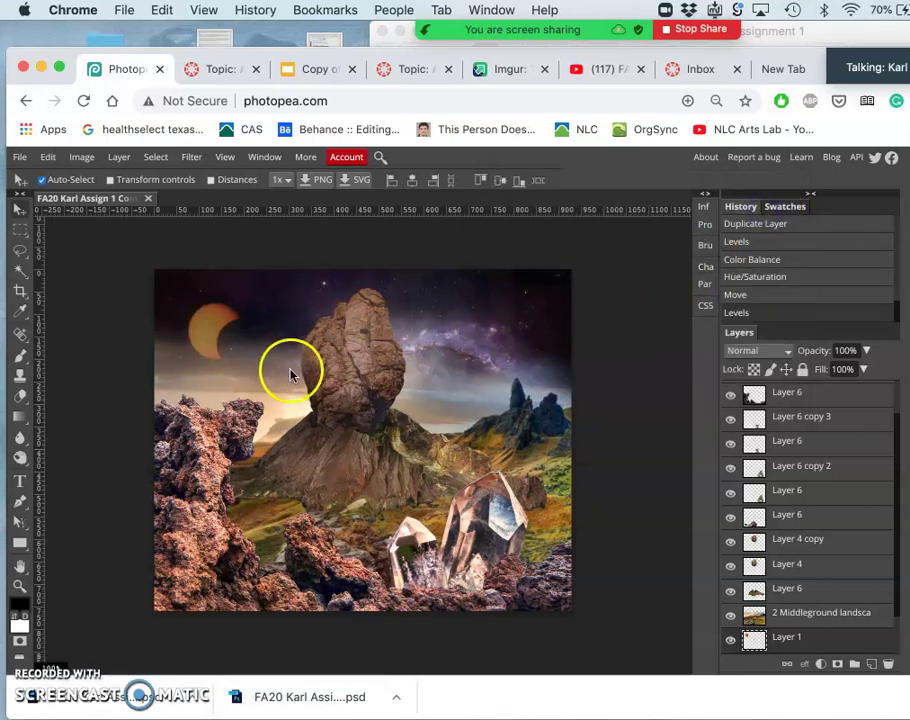
- Give the moon a Hue/Saturation of hue 11, saturation -29, lightness -14
left_click(72, 158)
mouse_move(100, 176)
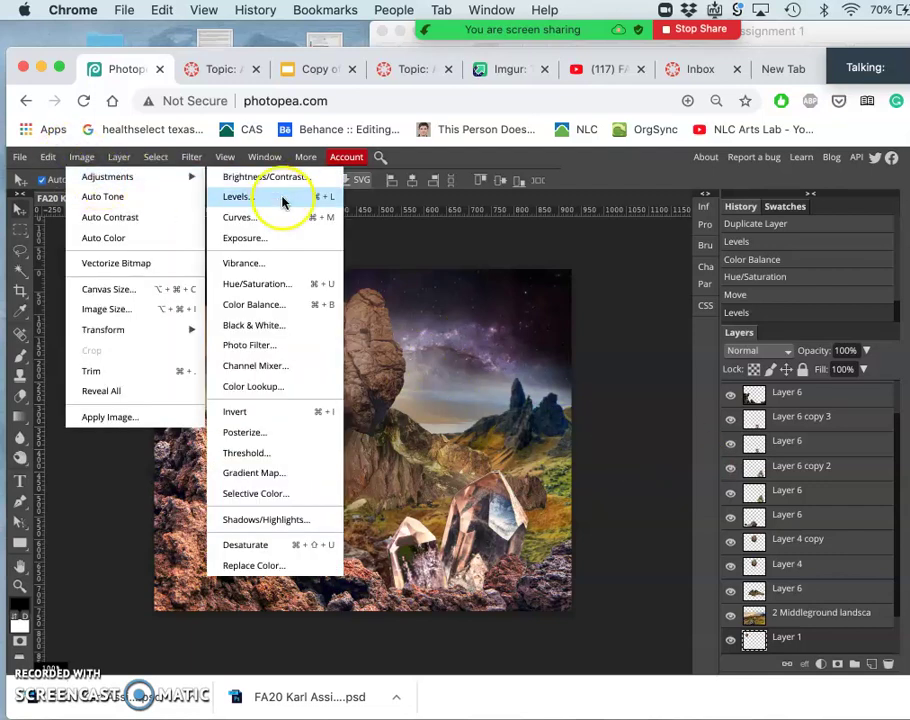
left_click(271, 286)
mouse_move(665, 259)
left_mouse_down()
mouse_move(544, 254)
mouse_move(768, 248)
mouse_move(727, 259)
mouse_move(658, 252)
mouse_move(670, 254)
left_mouse_up()
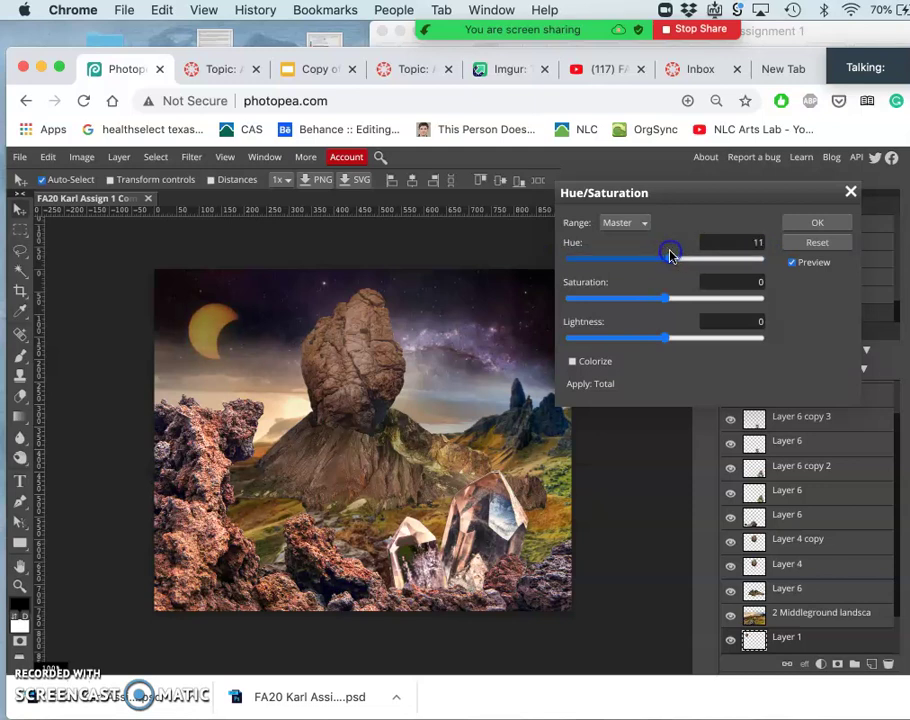
left_click_drag(666, 304, 652, 346)
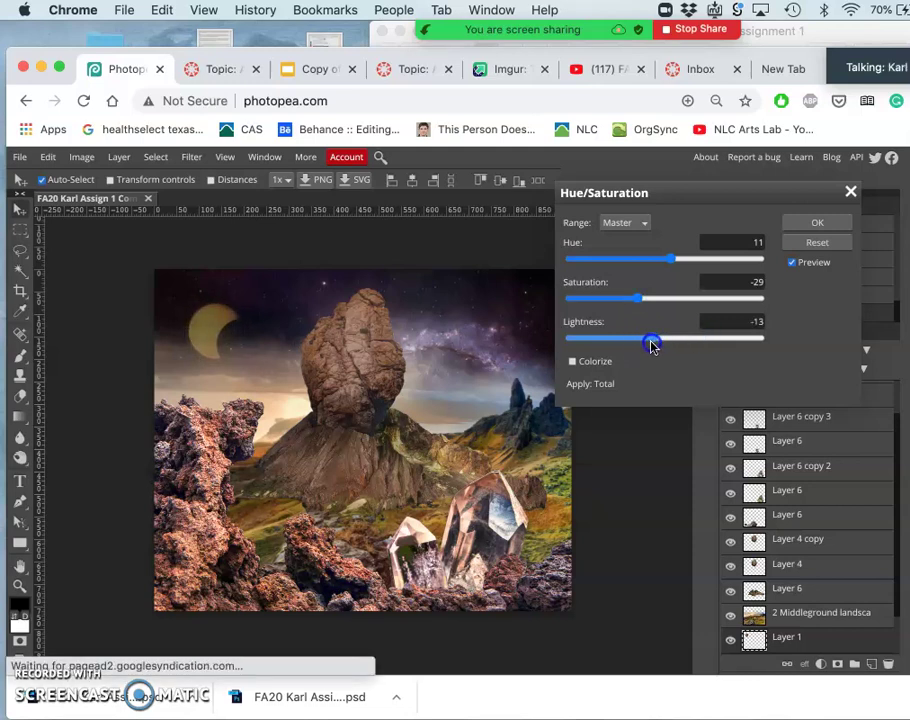
left_click(814, 222)
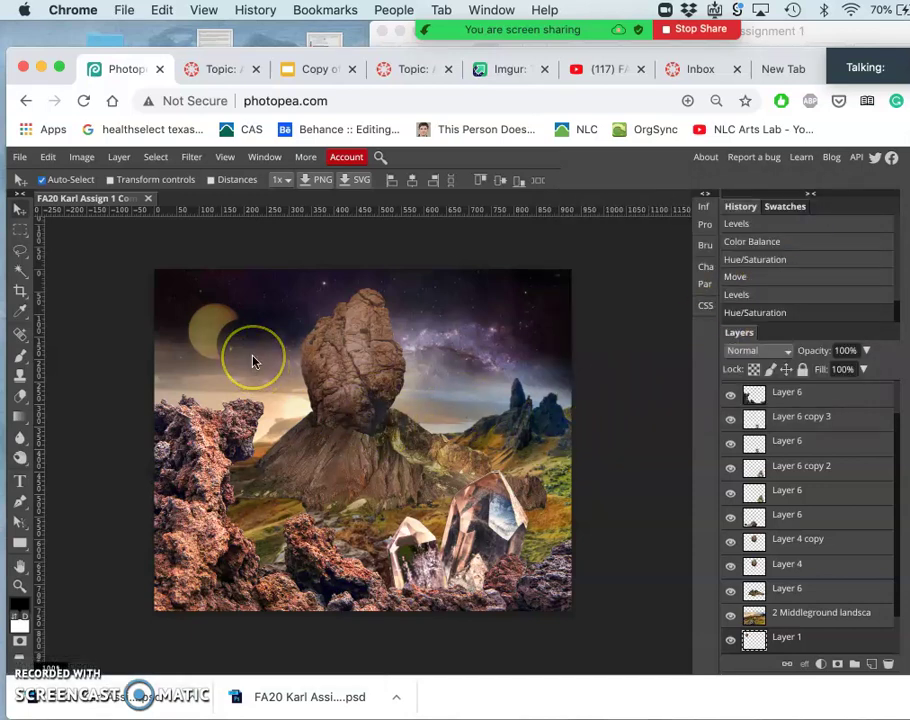
- Make 5 Background Milky Way the working layer after checking its visibility
scroll(253, 362, "up", 5)
scroll(253, 362, "up", 5)
scroll(253, 362, "left", 5)
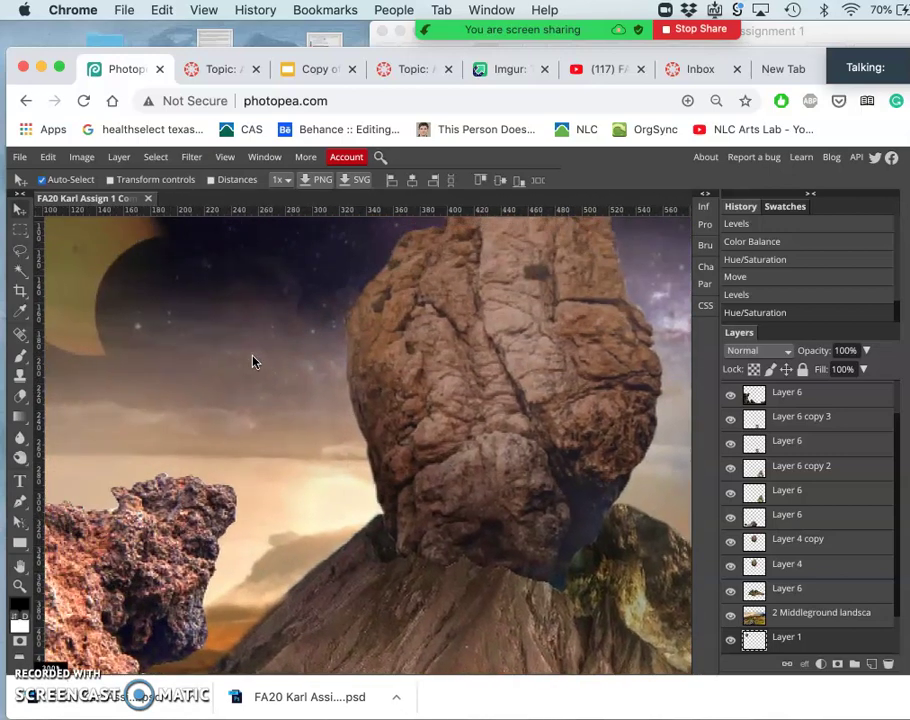
left_click(575, 400)
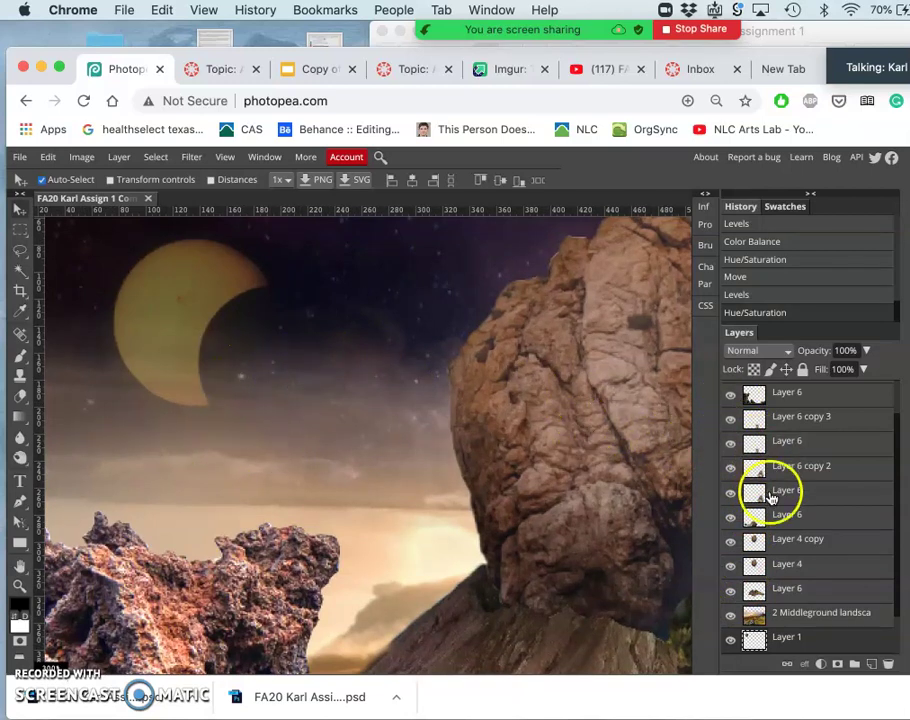
scroll(780, 488, "down", 2)
left_click(730, 613)
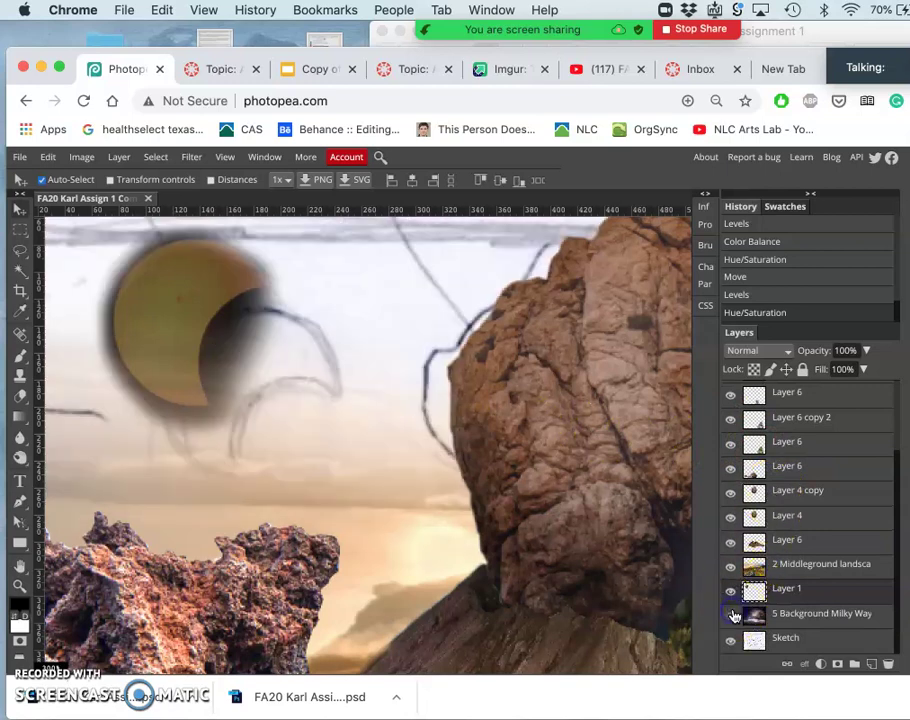
left_click(730, 613)
left_click(790, 613)
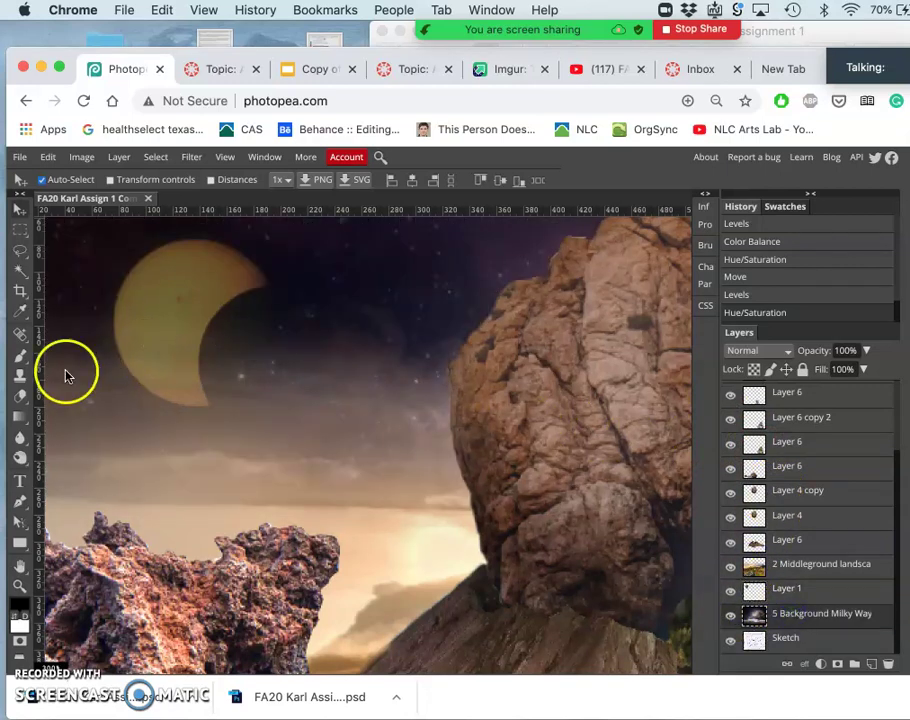
- Lasso a small area near the moon's dark edge and copy it to a new layer
left_click(20, 252)
left_click(734, 614)
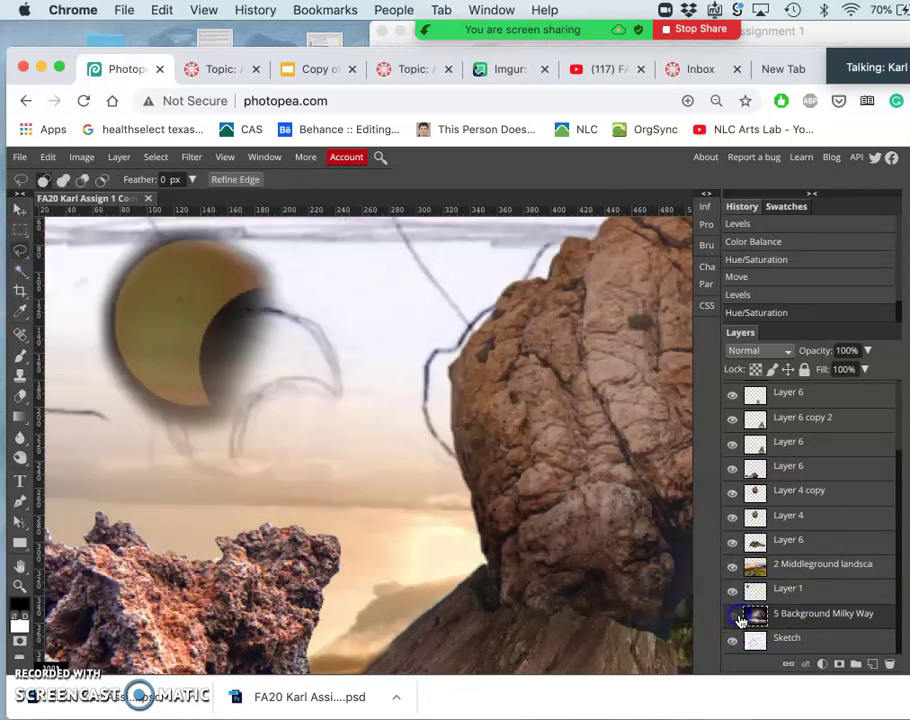
left_click(733, 614)
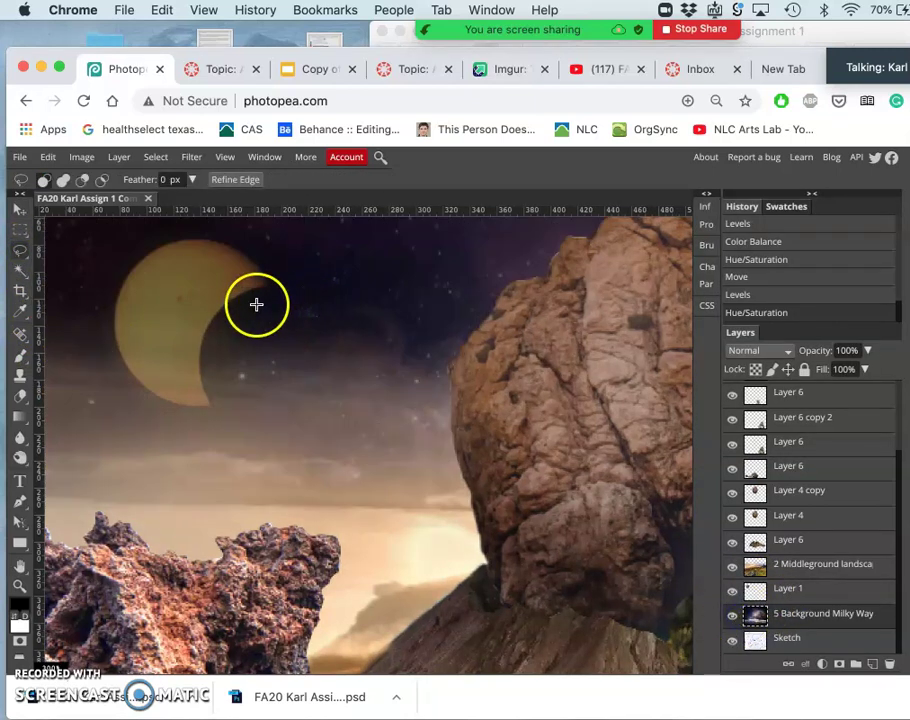
mouse_move(249, 304)
left_mouse_down()
mouse_move(252, 321)
mouse_move(276, 305)
mouse_move(251, 305)
left_mouse_up()
key("ctrl+j")
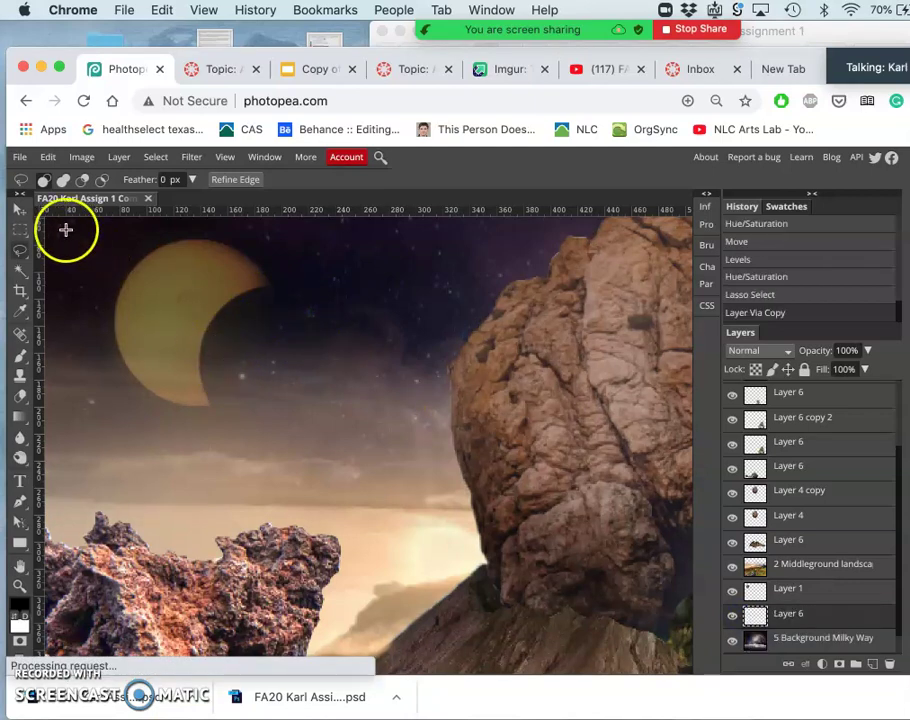
- Move the copied piece just below the moon to form a crescent, then fit the canvas in view
left_click(19, 209)
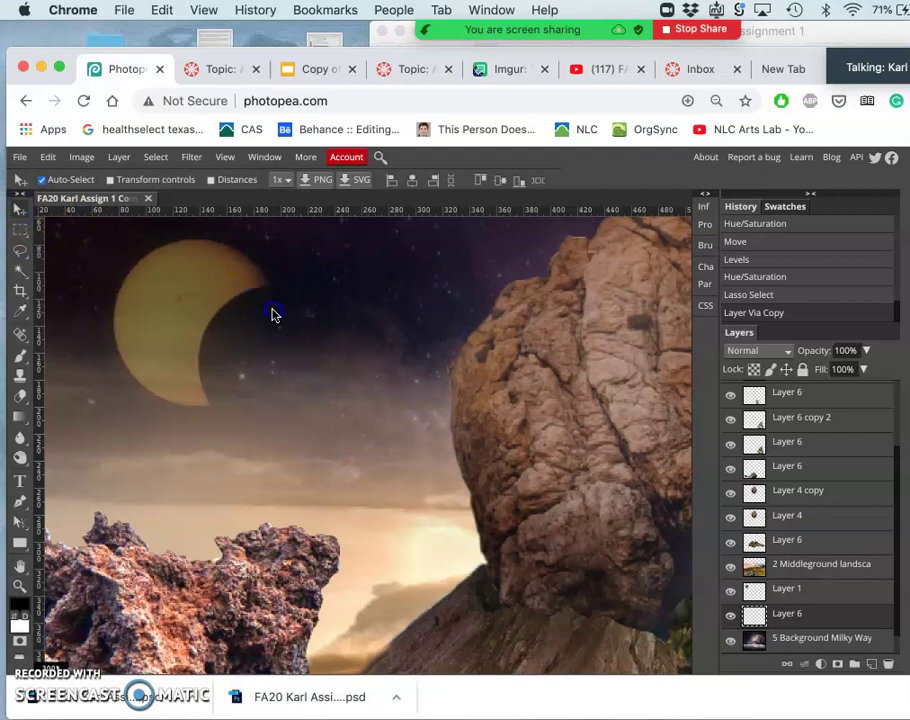
left_click_drag(275, 314, 268, 334)
key("ctrl+z")
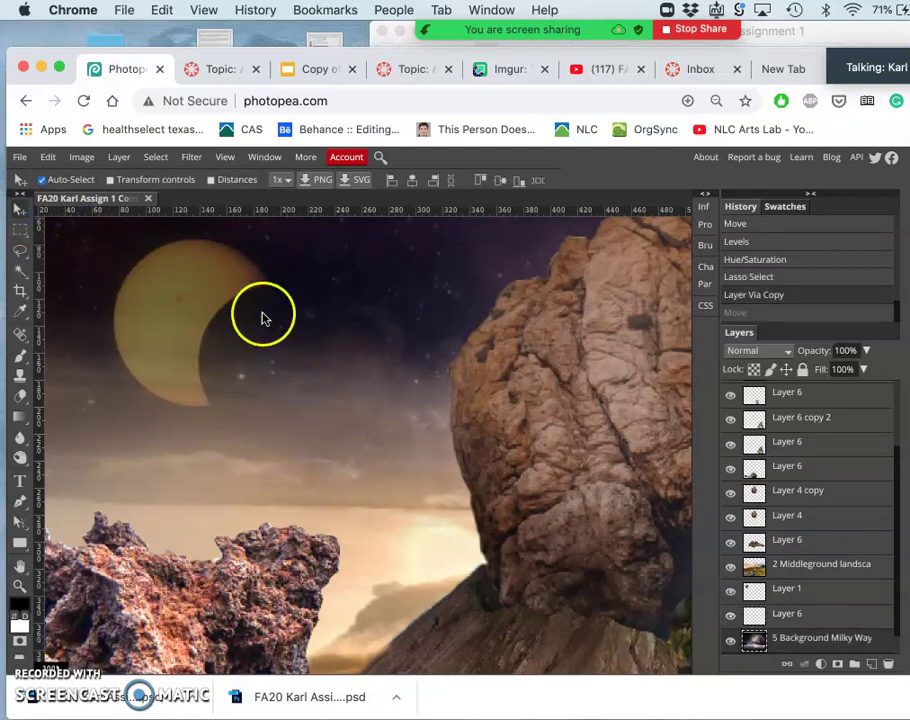
left_click(41, 179)
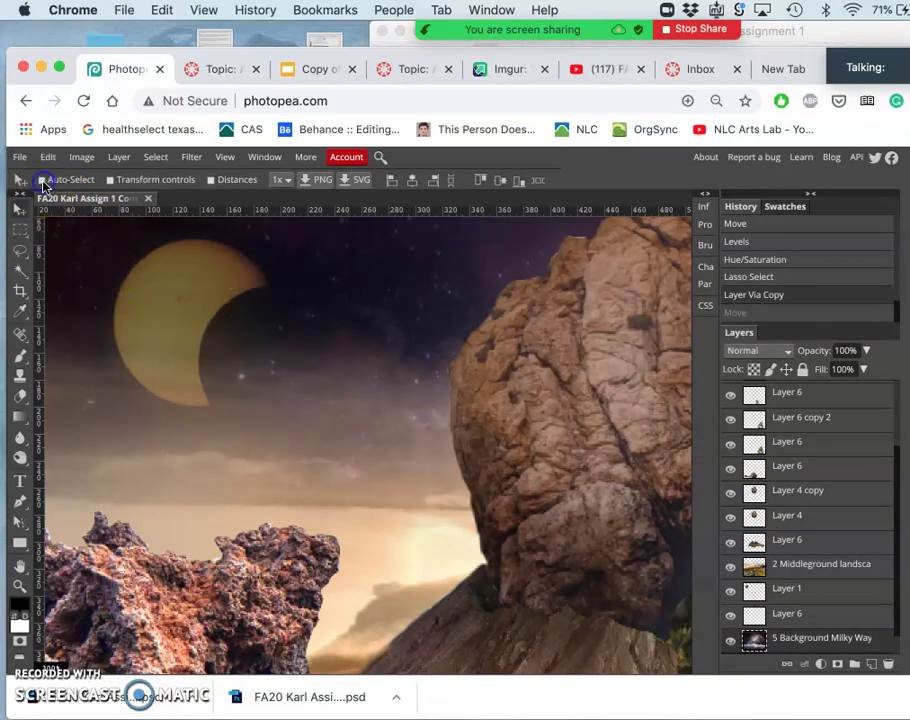
left_click(786, 614)
left_click_drag(300, 305, 252, 320)
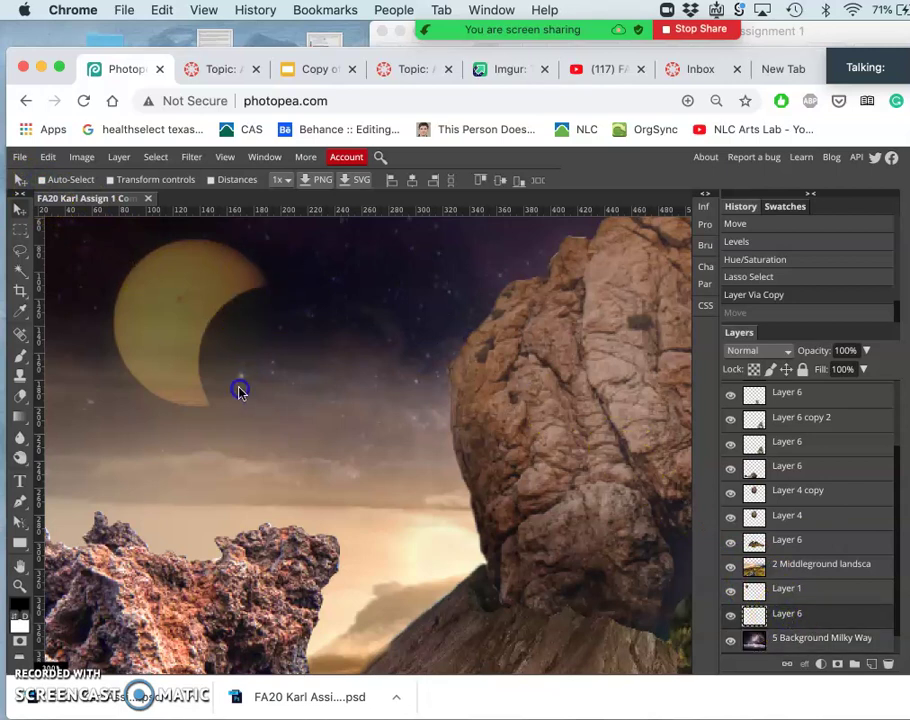
left_click_drag(233, 385, 234, 386)
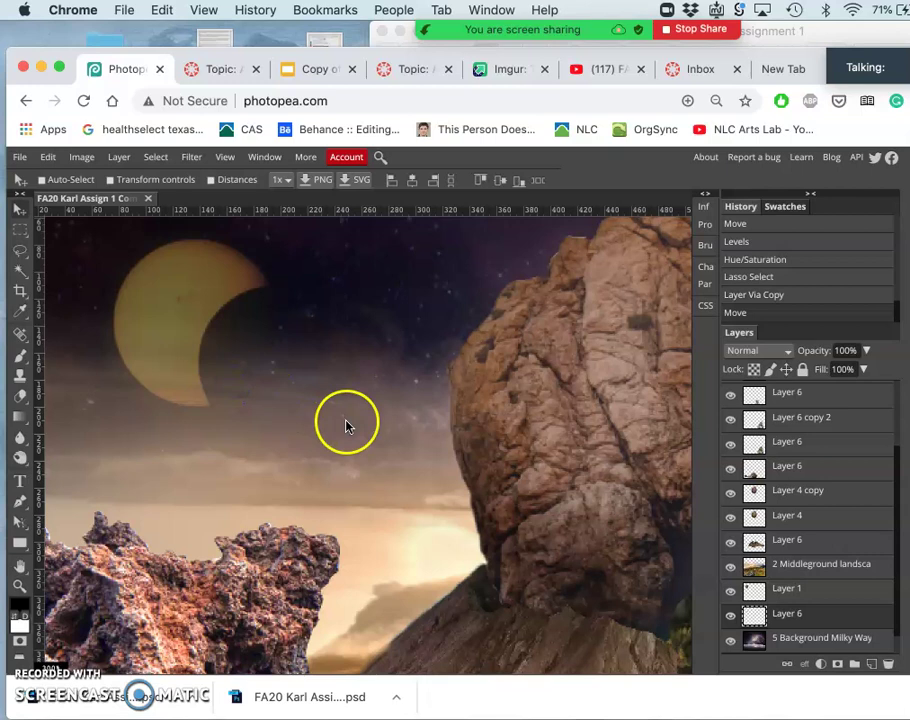
key("super+0")
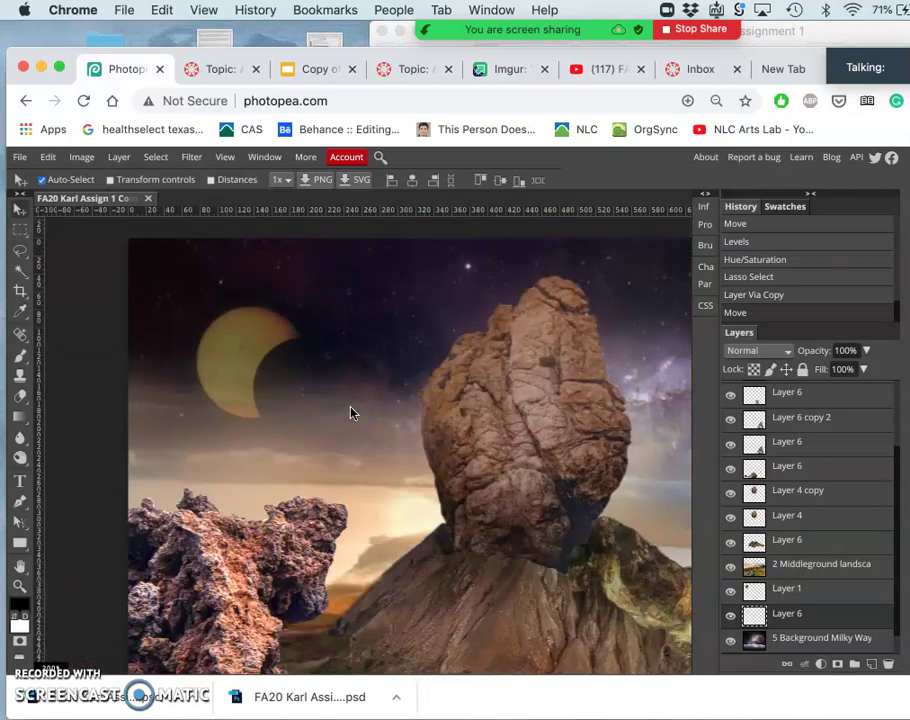
key("super+minus")
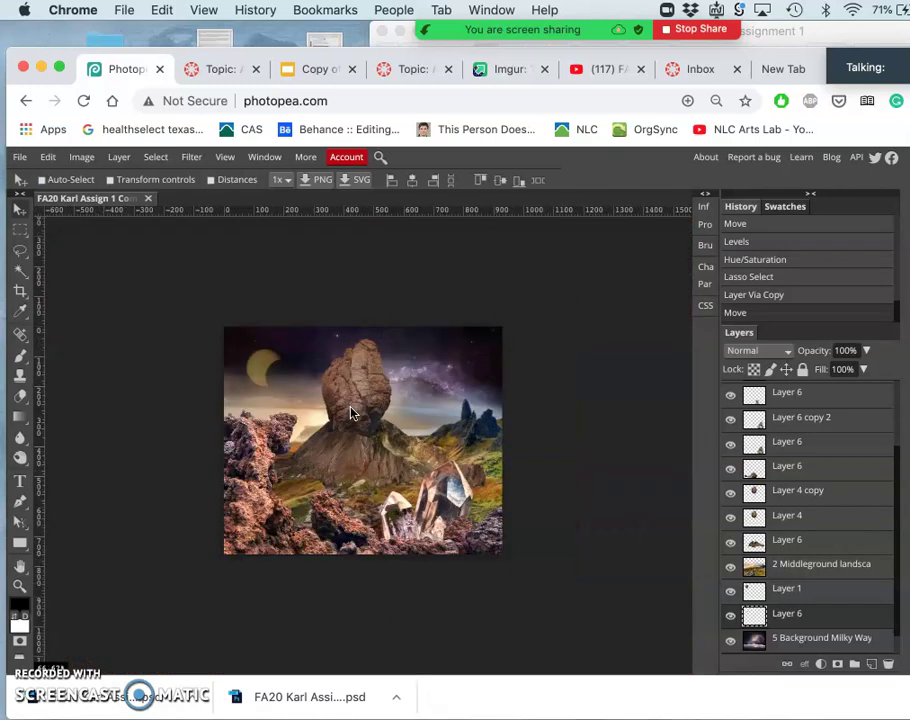
- Save the composite as a PSD file
left_click(420, 443)
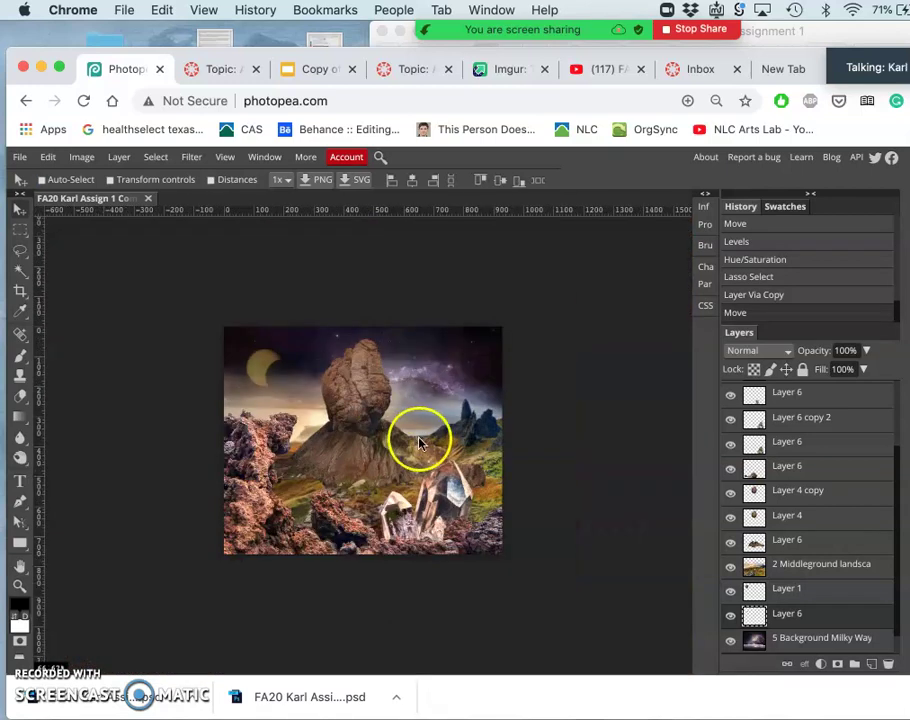
left_click(19, 158)
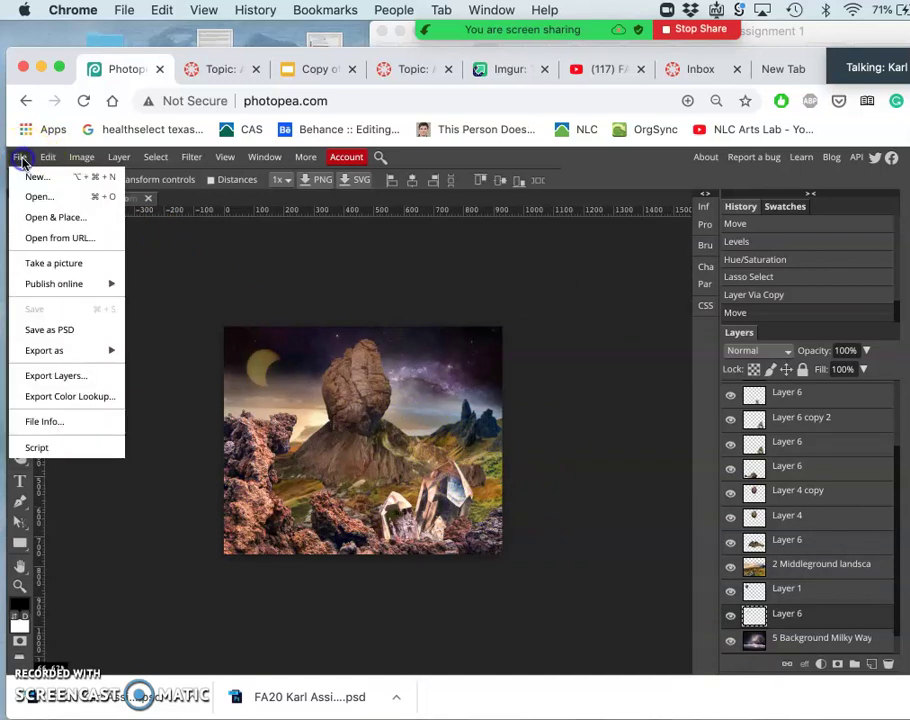
left_click(72, 330)
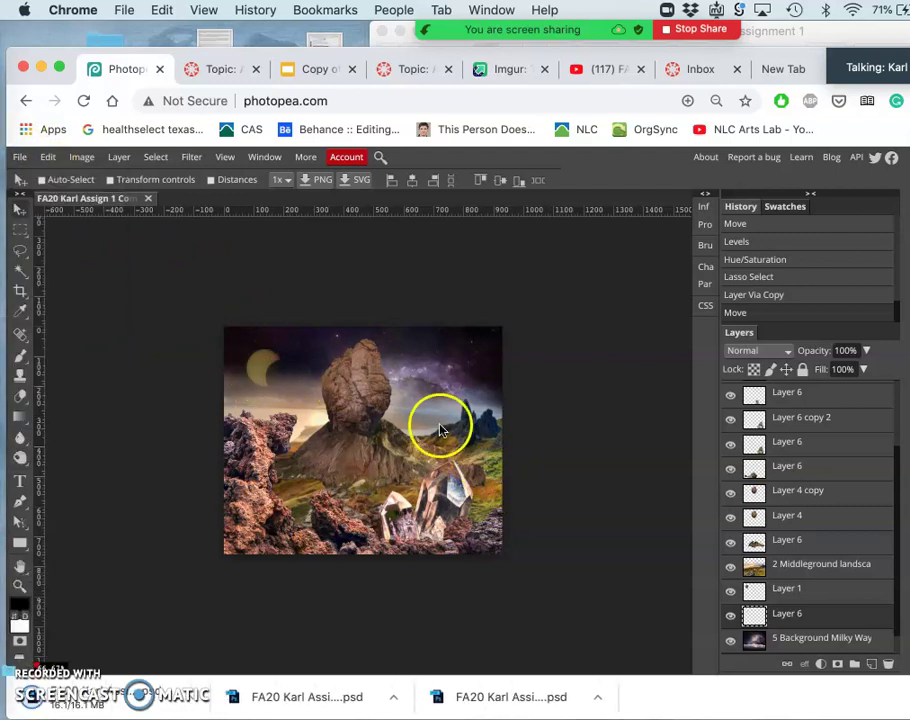
- Zoom in and auto-select the crystal's layer on the canvas
key("ctrl+plus")
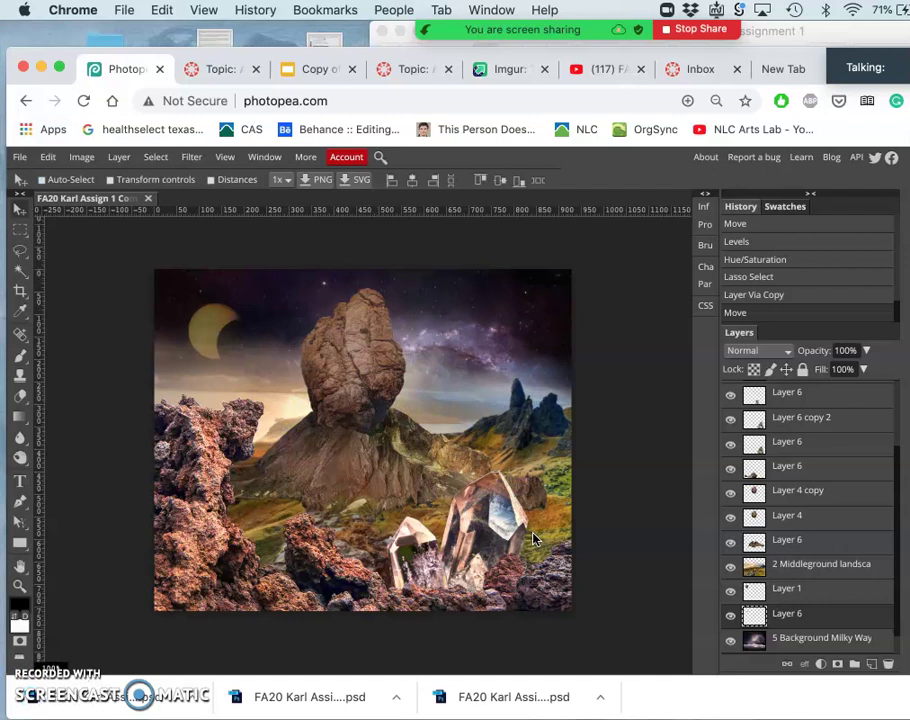
left_click(508, 490)
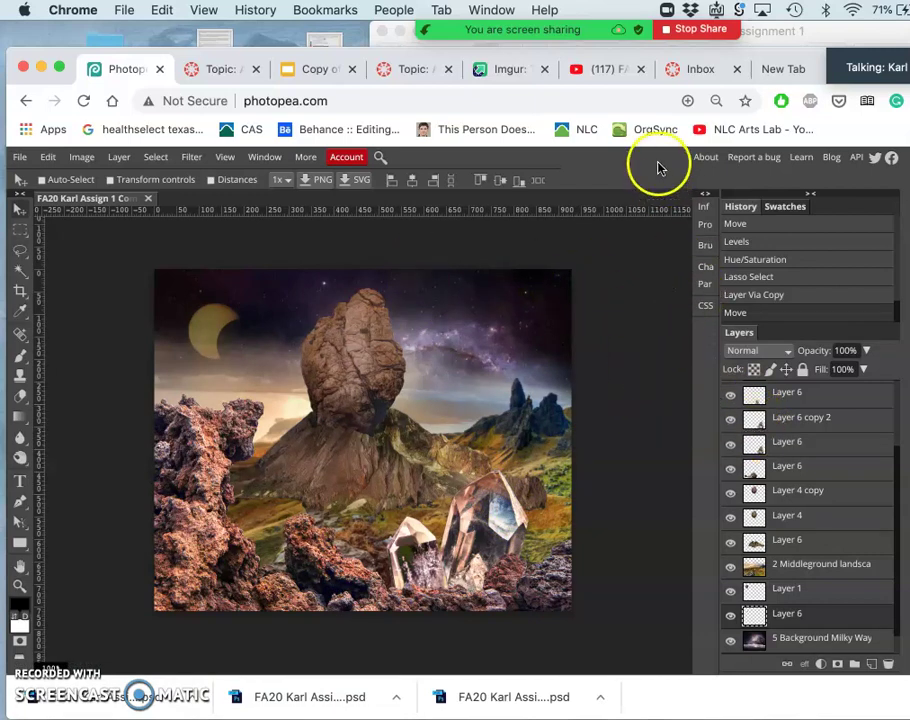
scroll(780, 415, "up", 3)
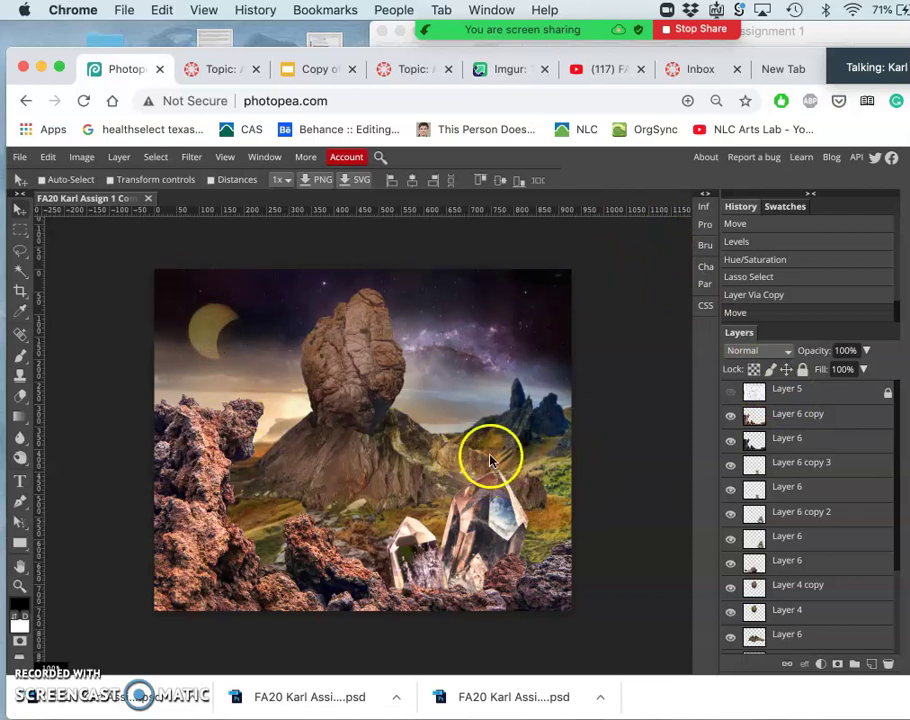
- Search Google Images for 'misty texture overlay' filtered to Large size
left_click(785, 70)
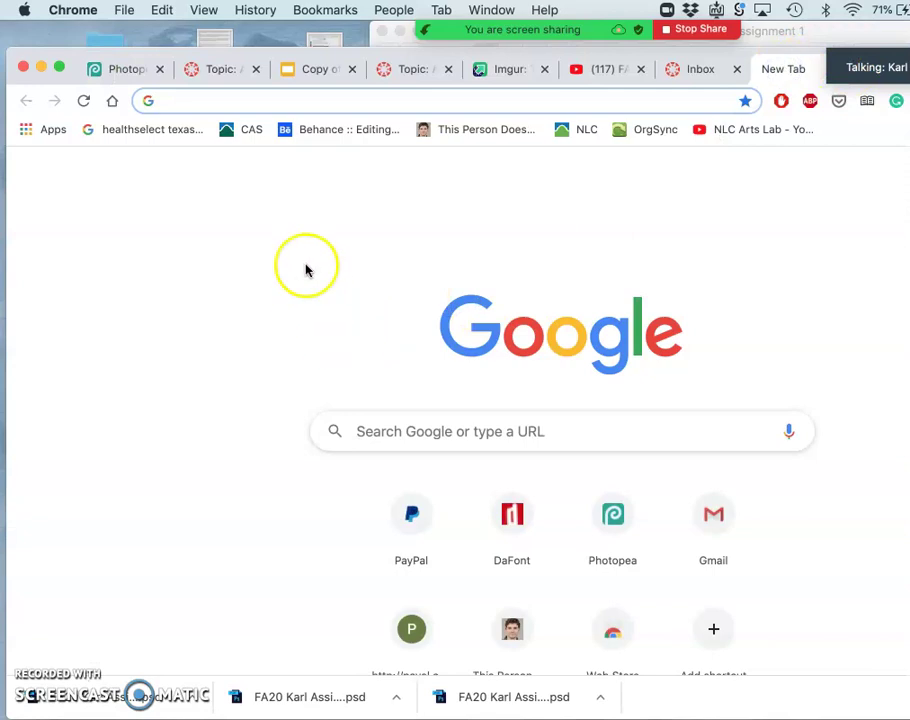
left_click(381, 426)
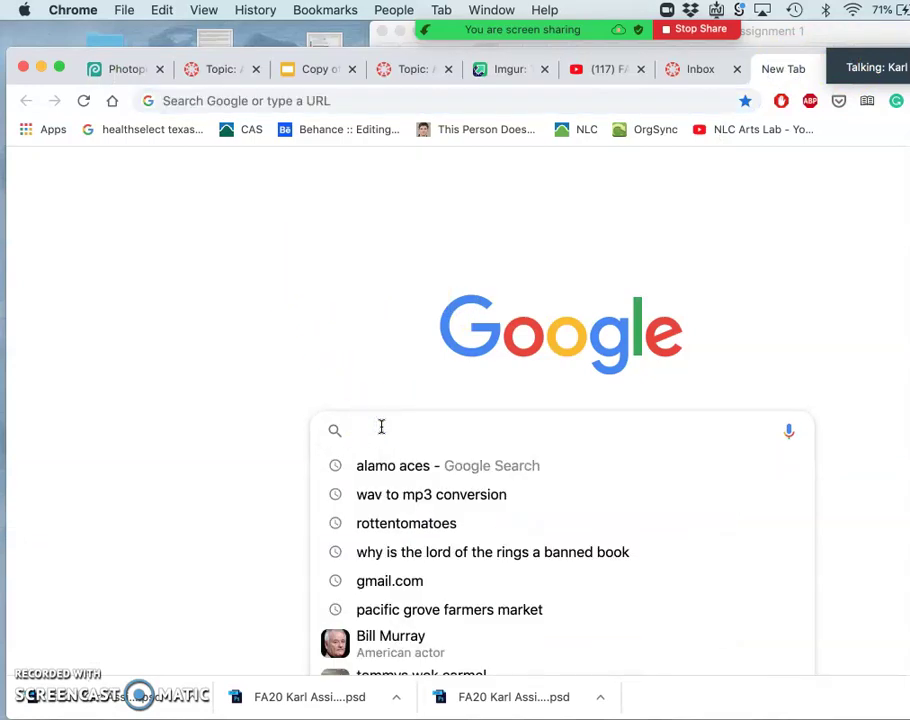
type("misty")
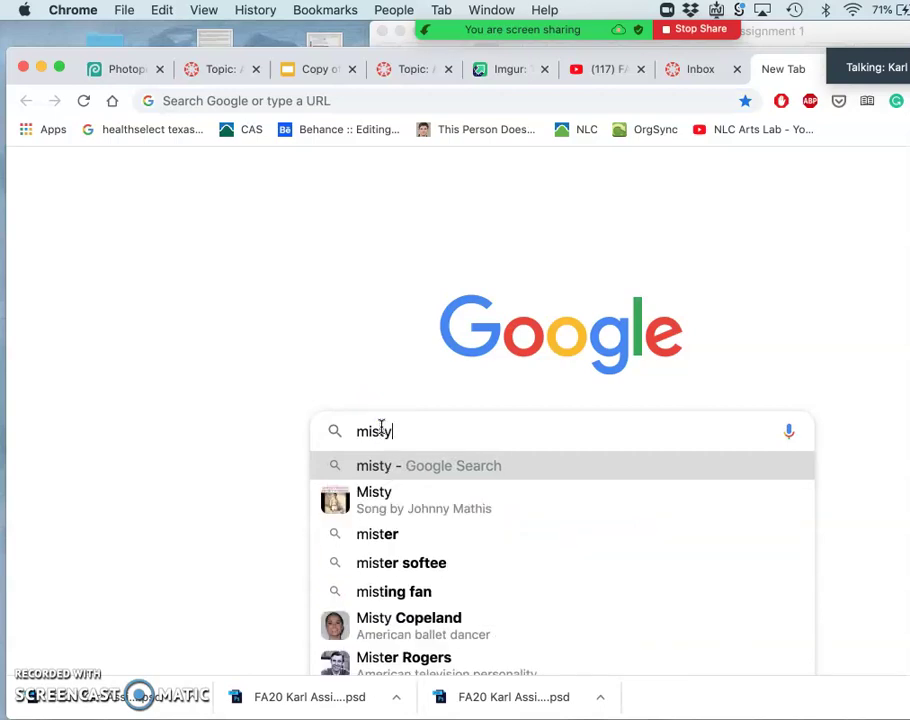
type(" tex")
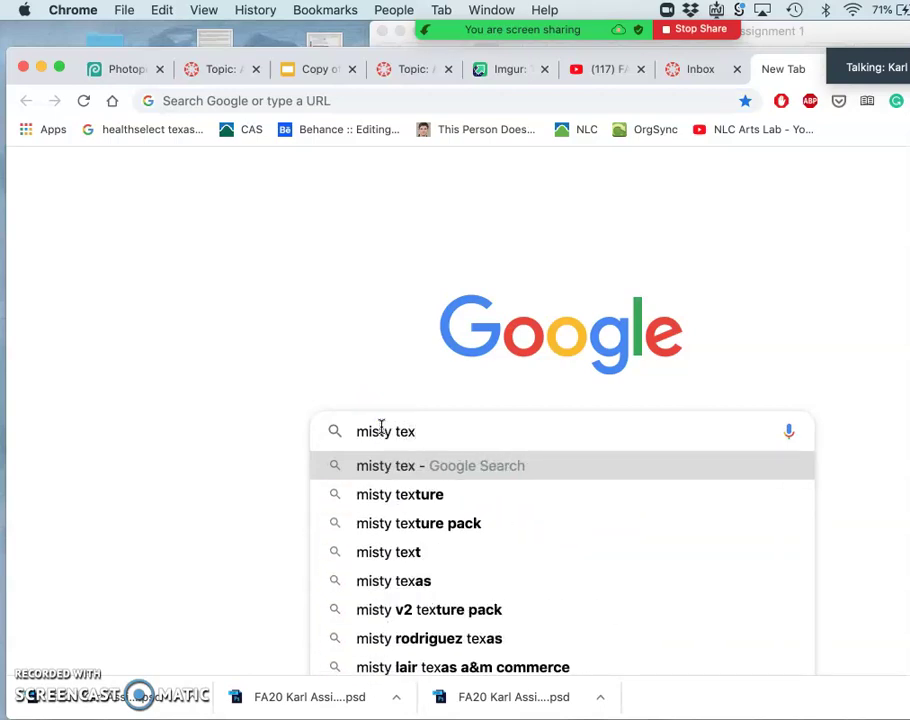
type("ture overlay")
key("Return")
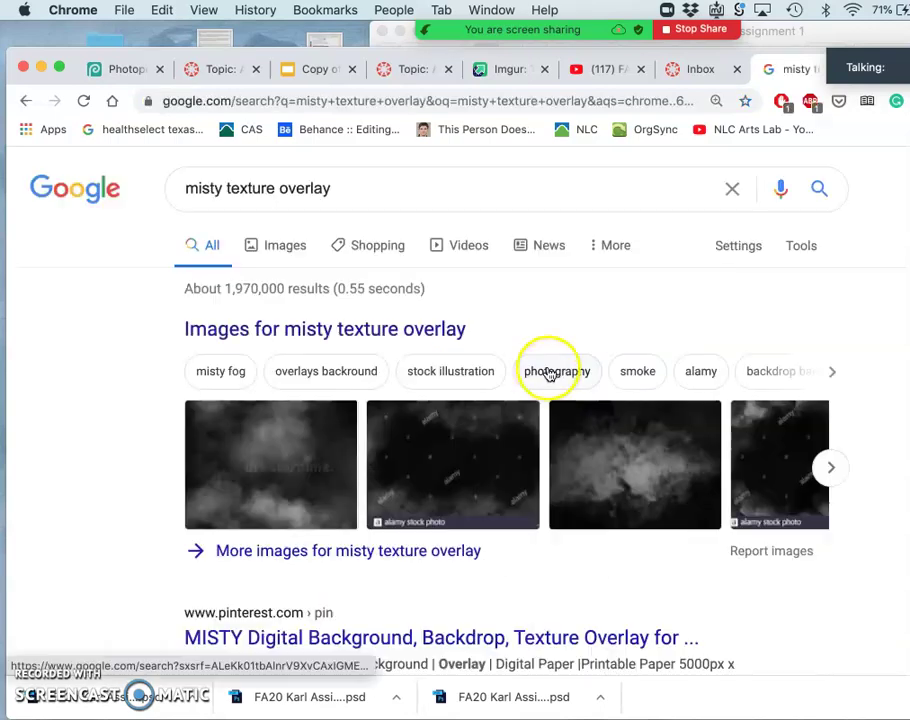
left_click(370, 340)
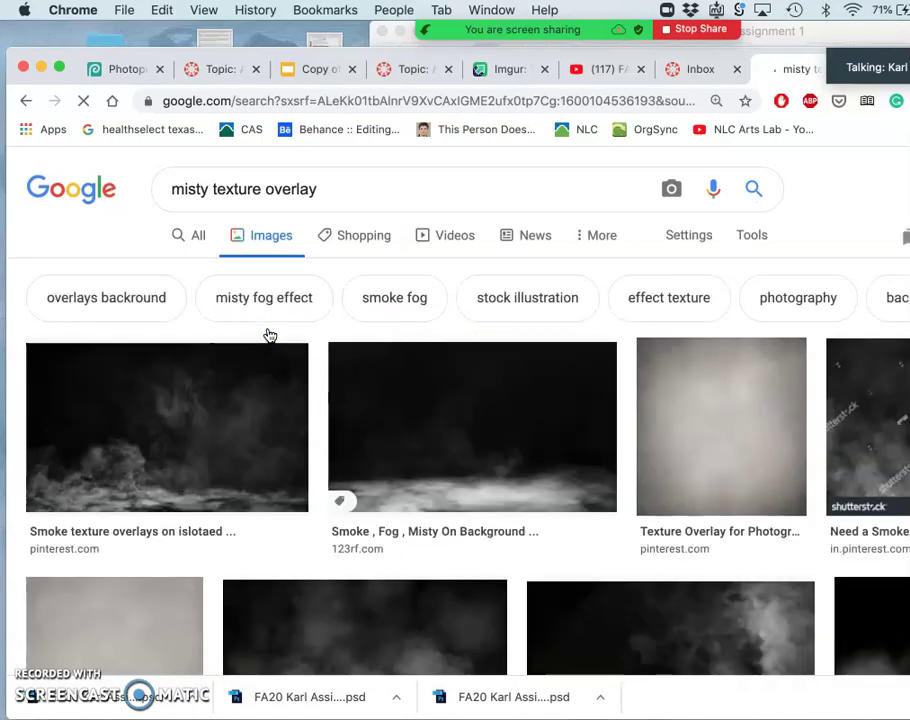
scroll(449, 421, "down", 3)
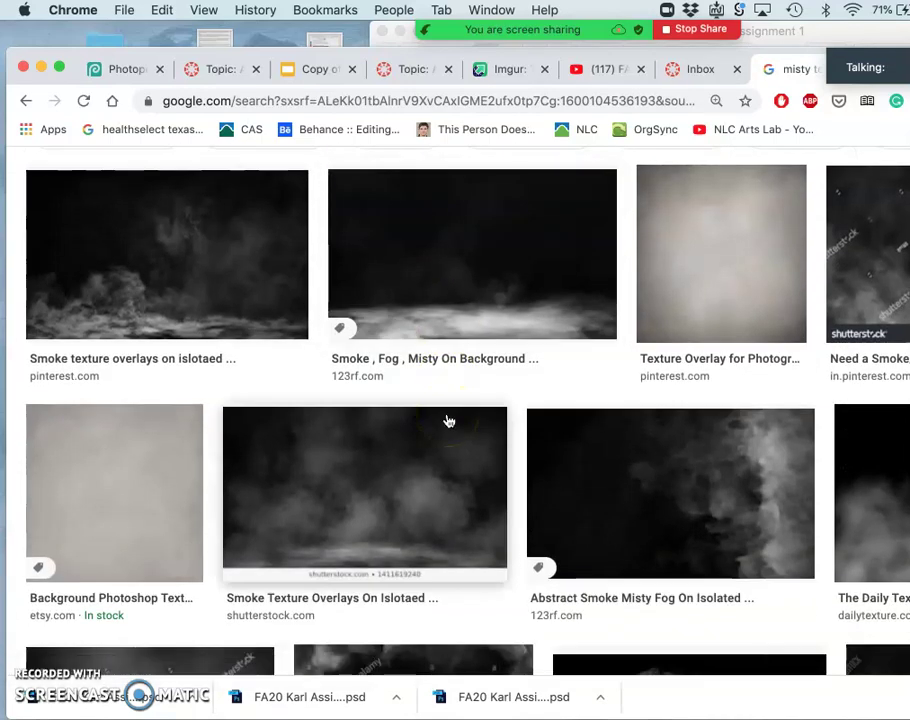
scroll(449, 421, "up", 3)
left_click(752, 239)
left_click(197, 276)
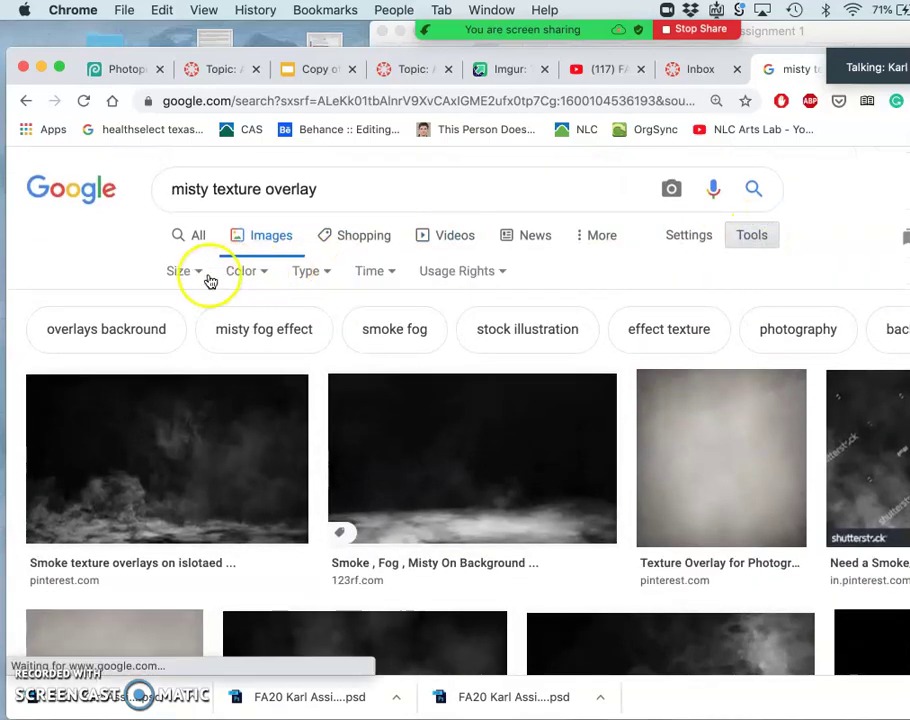
left_click(189, 330)
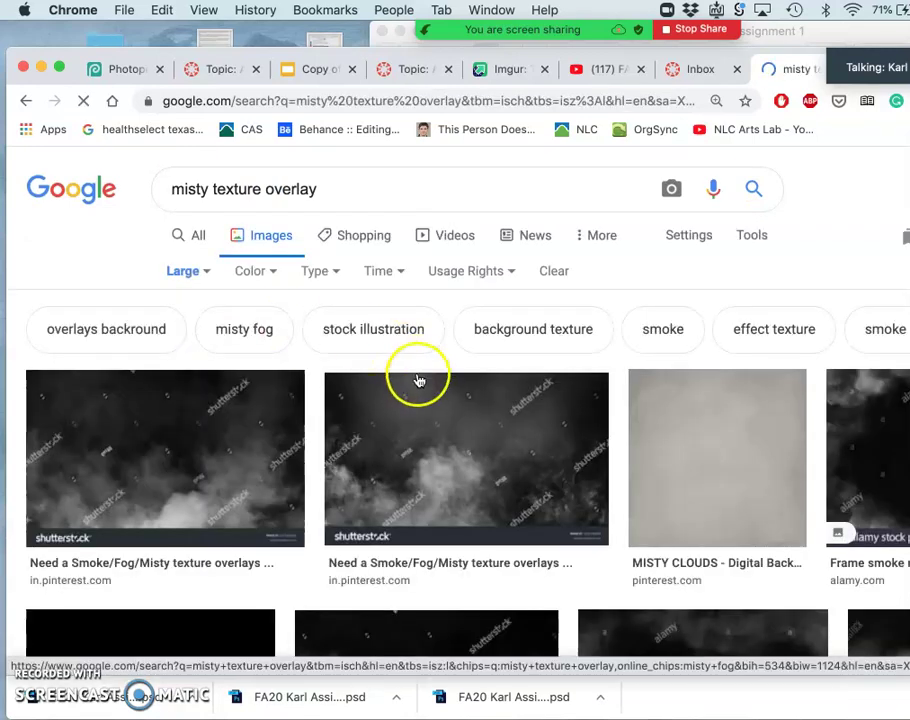
- Open a fog overlay result in a new tab and switch to it
scroll(432, 438, "down", 5)
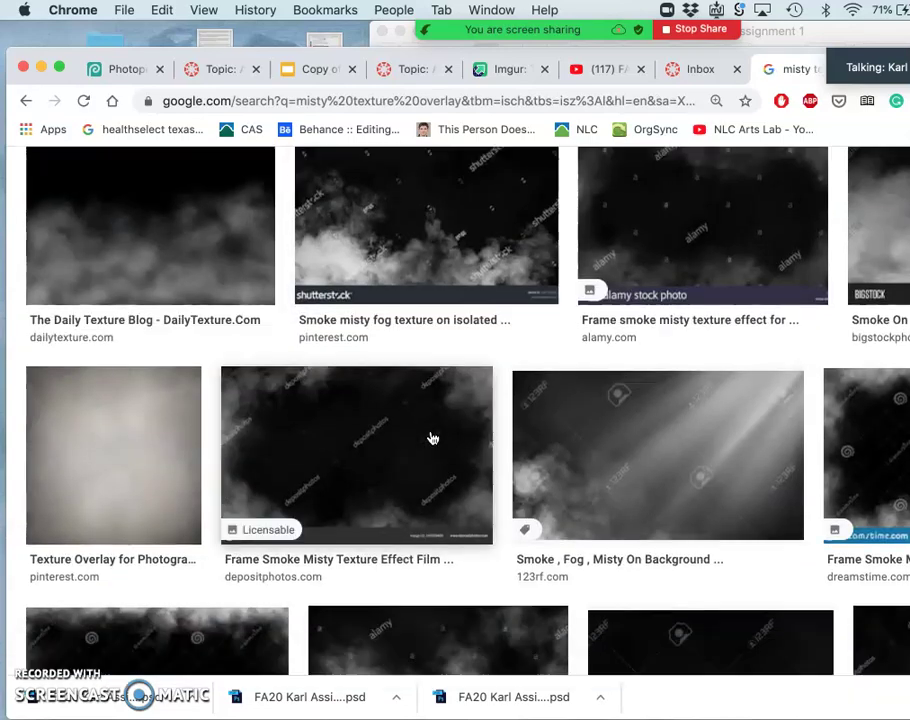
scroll(432, 438, "down", 6)
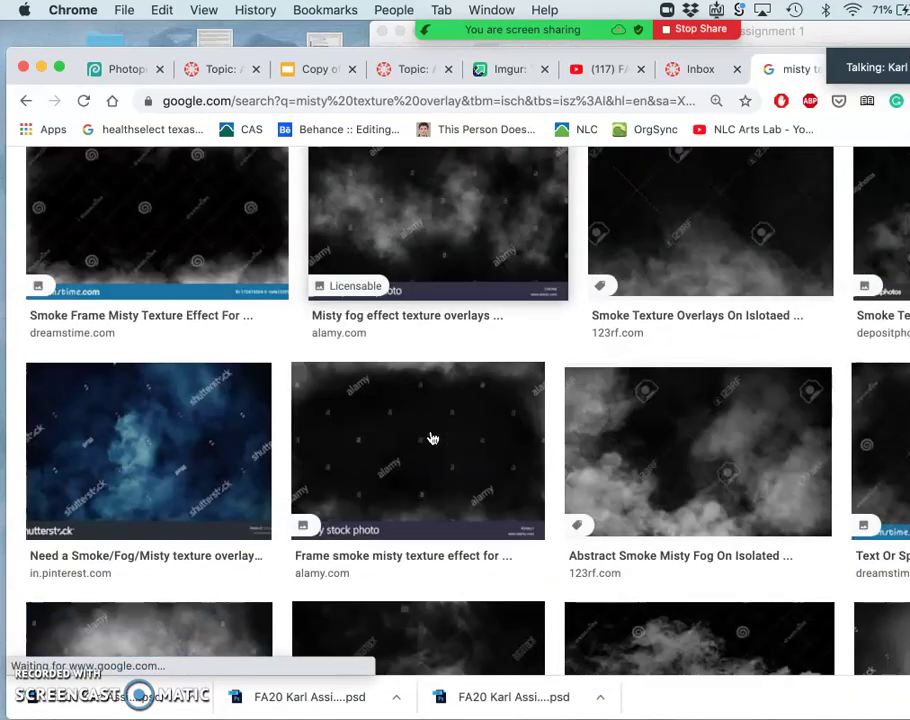
scroll(432, 438, "down", 4)
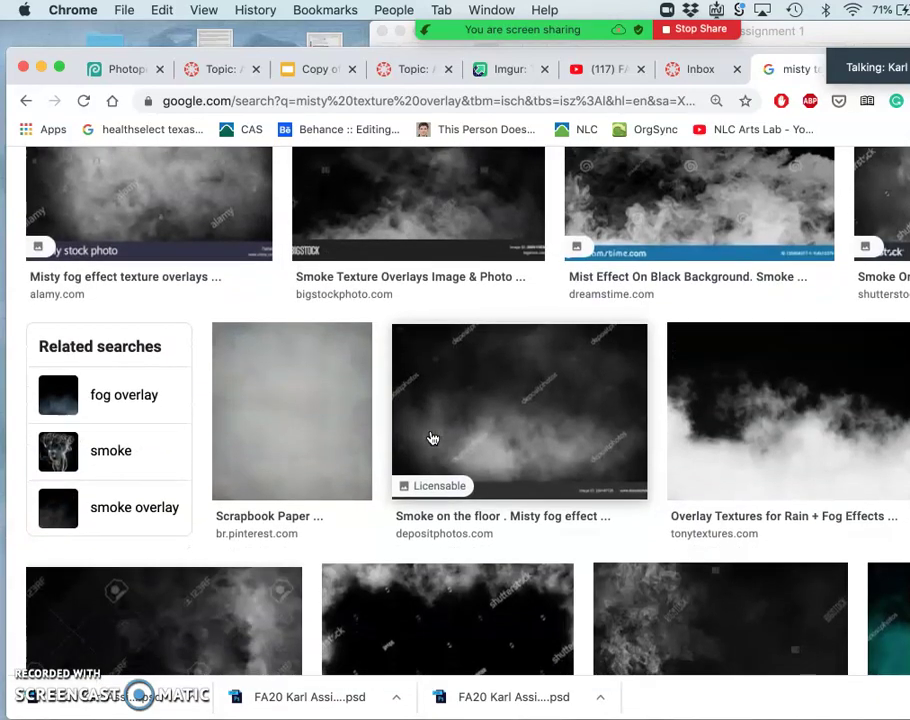
scroll(742, 428, "down", 2)
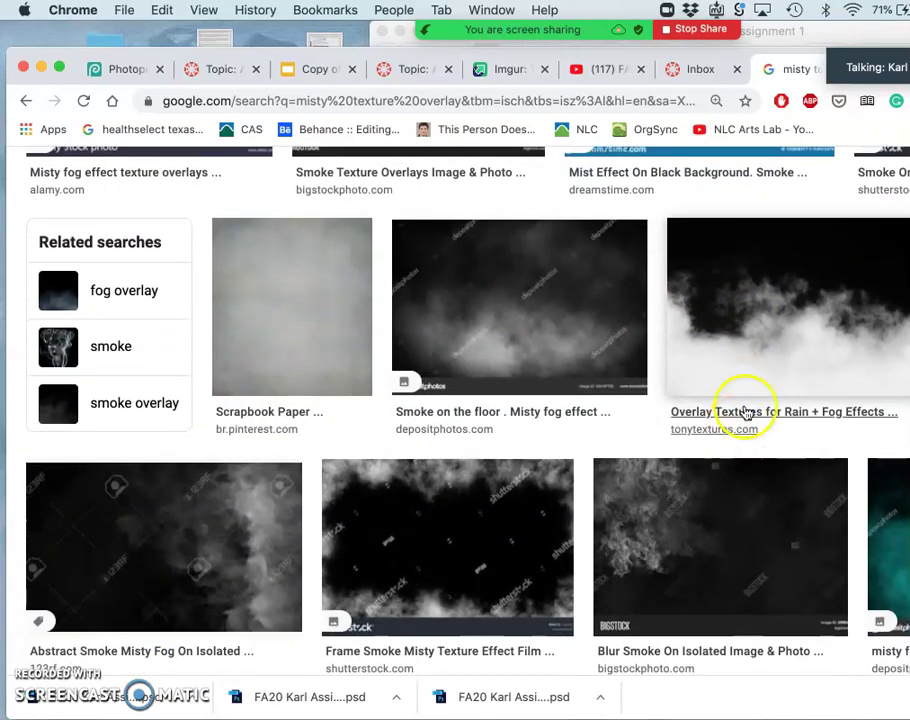
right_click(771, 352)
left_click(796, 350)
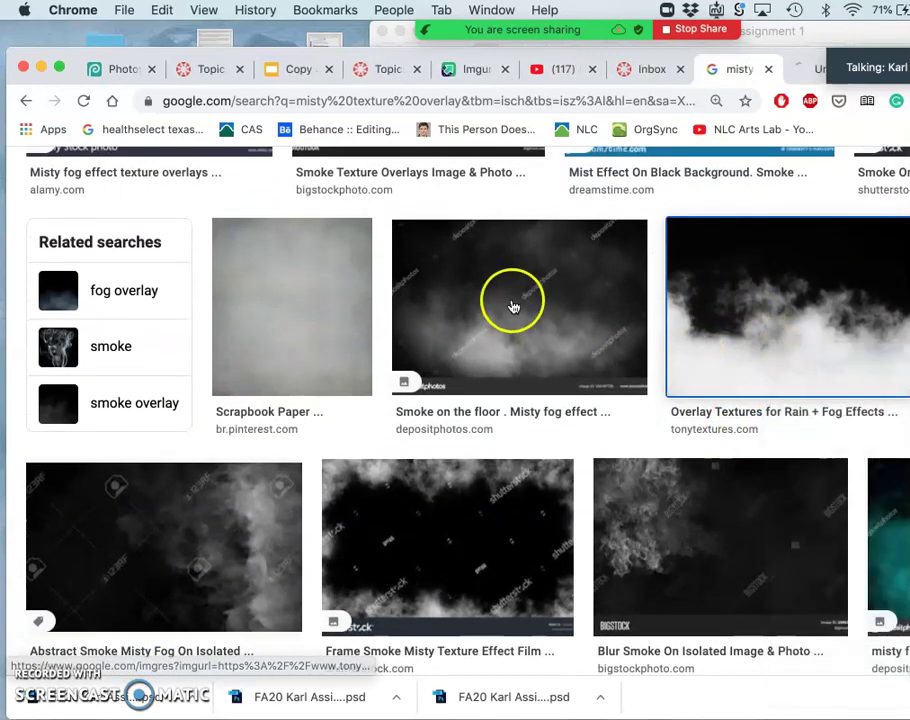
scroll(595, 396, "down", 5)
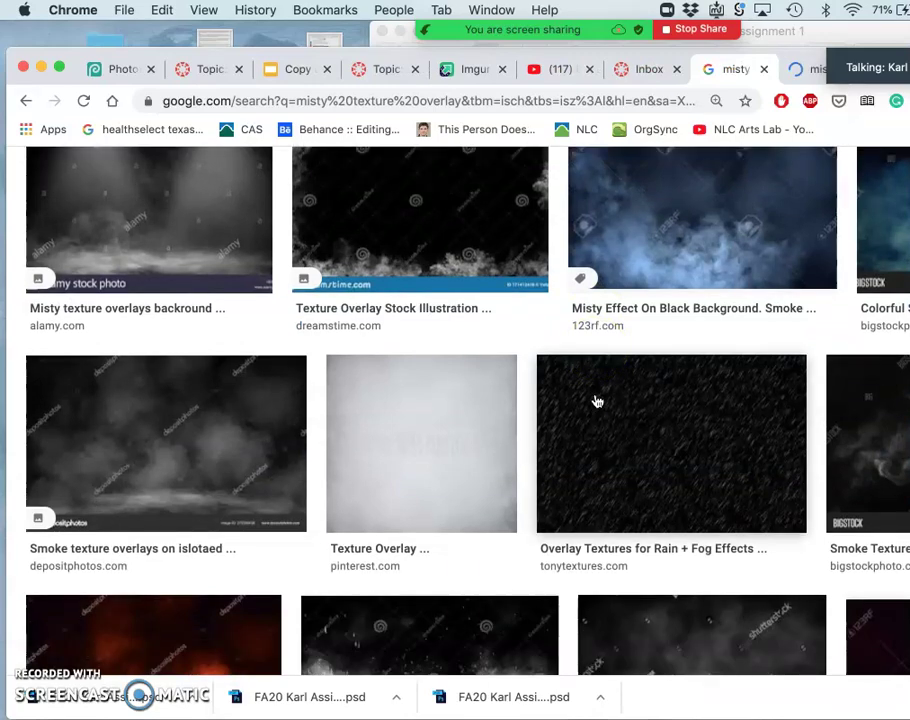
scroll(597, 401, "down", 8)
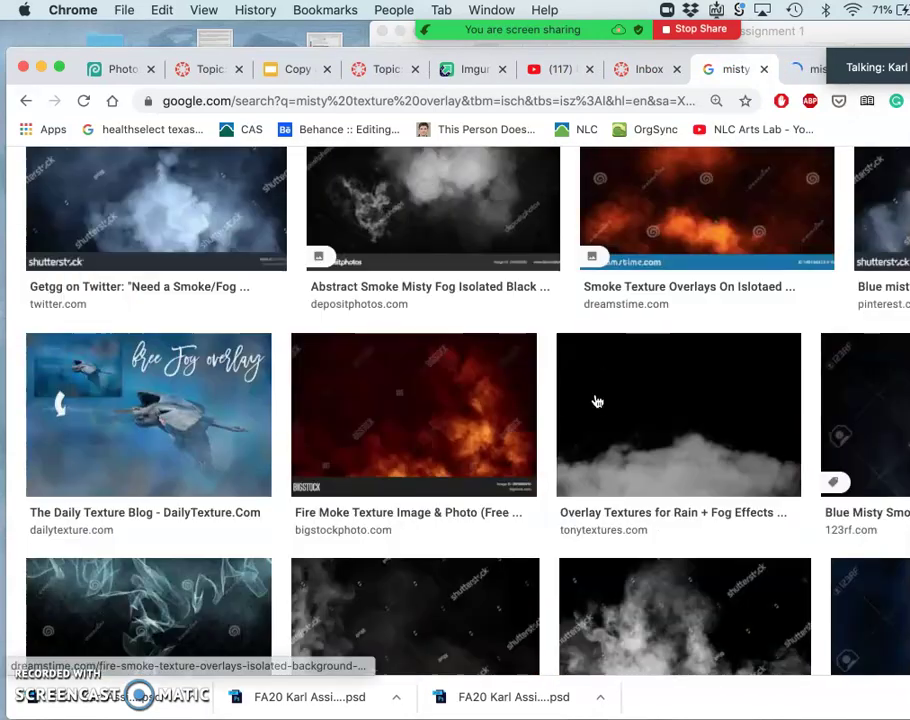
left_click(612, 380)
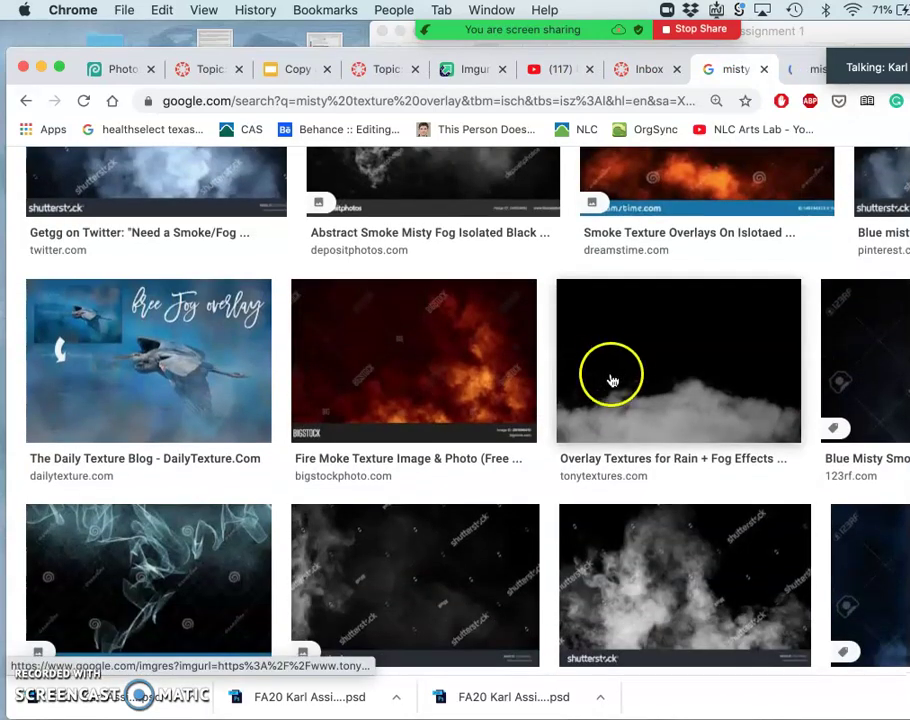
scroll(612, 380, "down", 10)
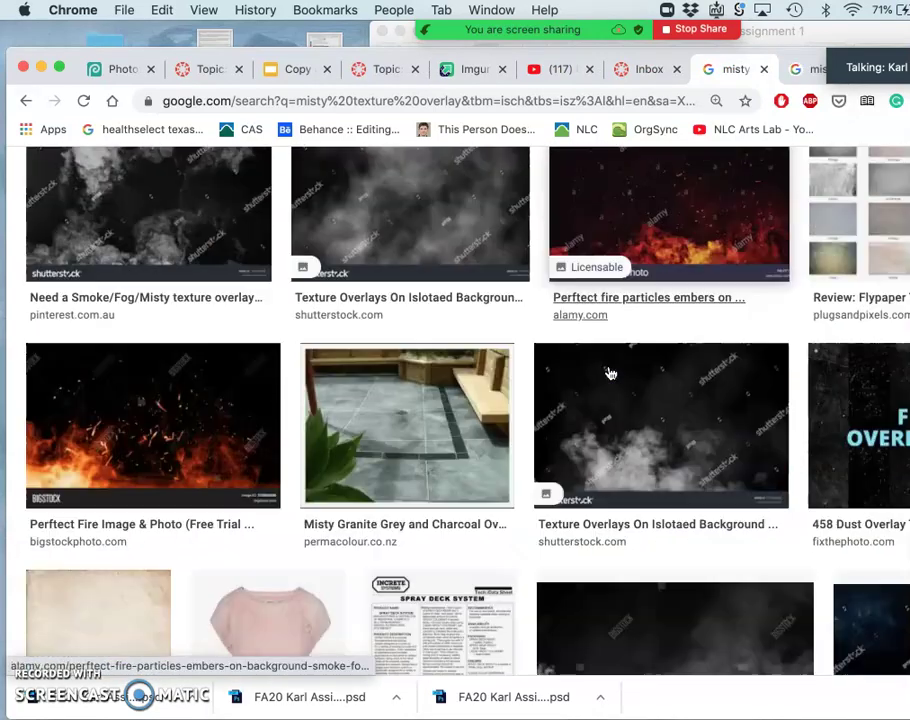
scroll(610, 373, "down", 2)
scroll(609, 372, "up", 2)
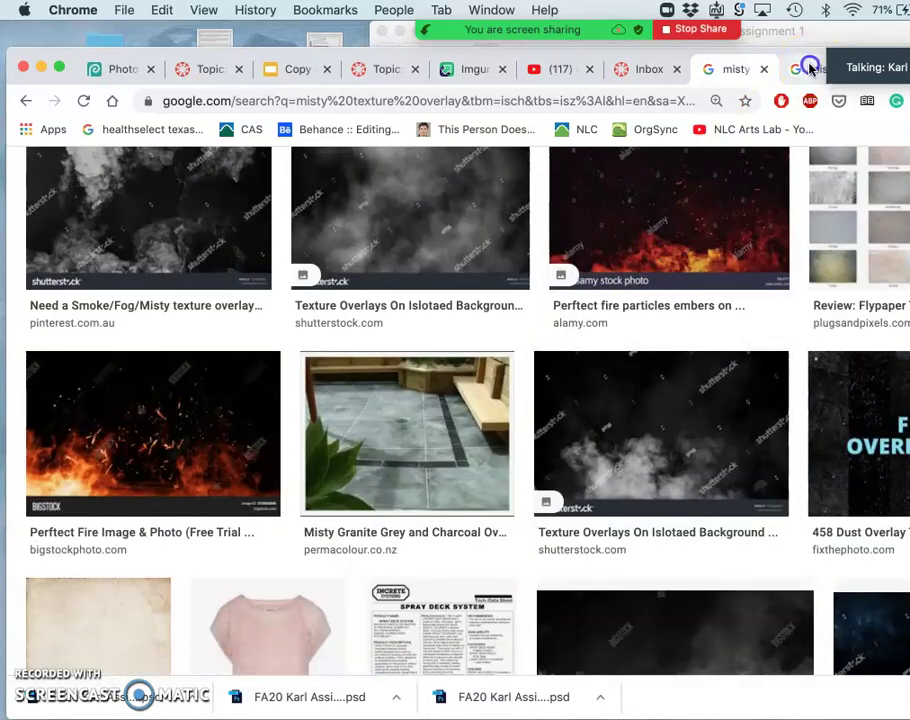
left_click(812, 67)
- Open the full-size Free-Fog-Effect-Texture_01.jpg in its own tab and view it
right_click(548, 365)
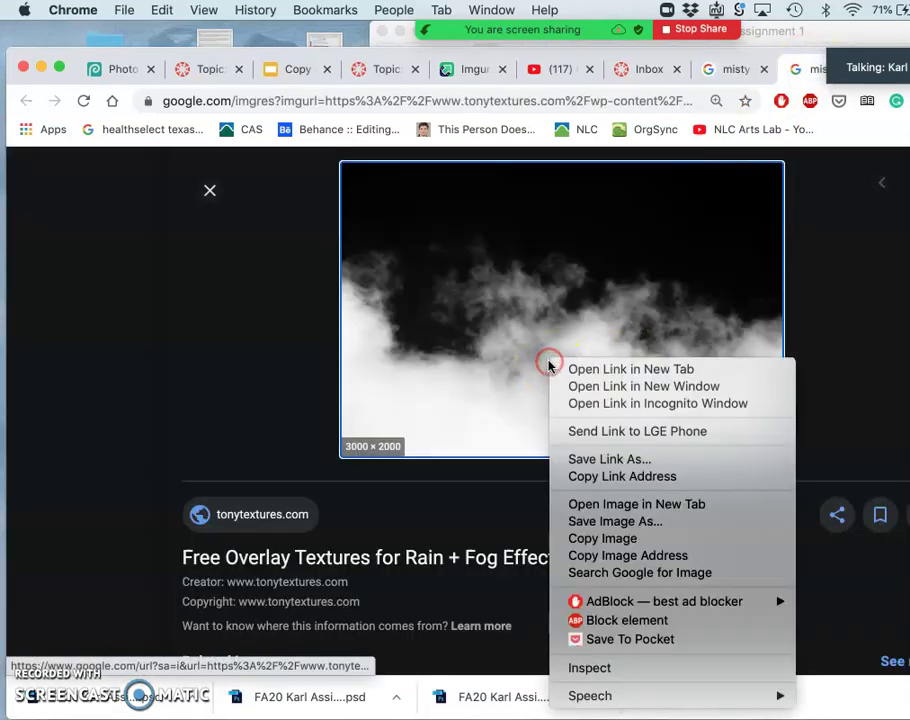
left_click(591, 505)
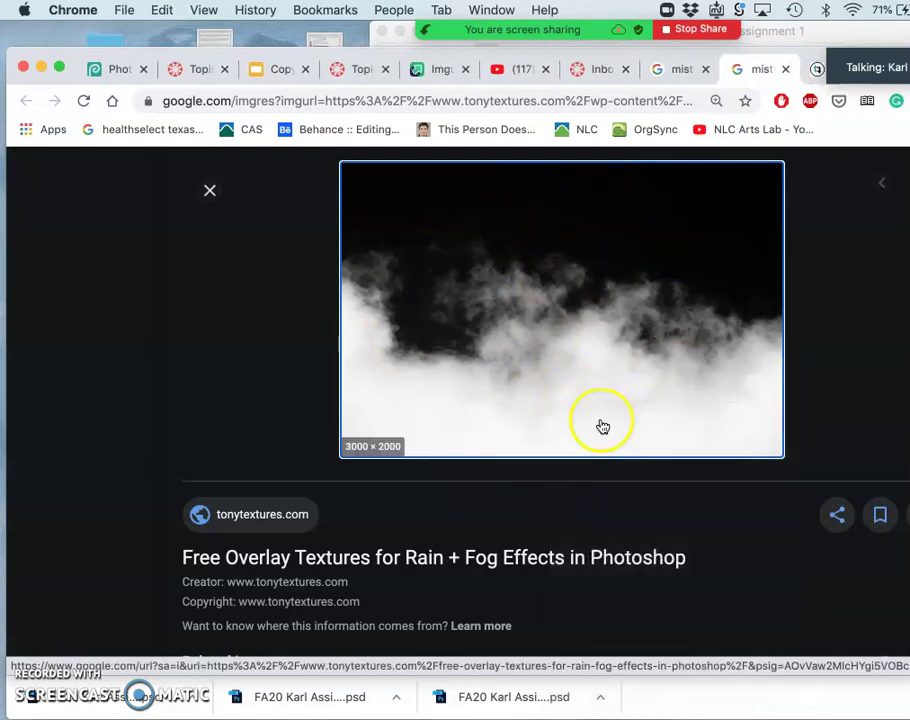
left_click(815, 72)
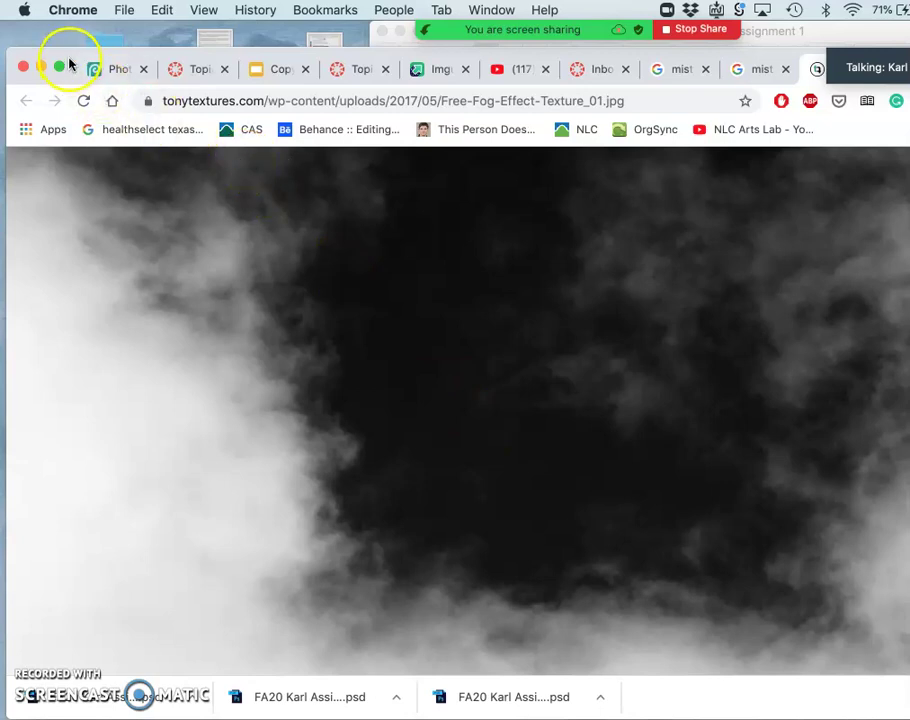
- Copy Free-Fog-Effect-Texture_01.jpg into the Finder assignment folder and return to the Photopea tab
left_click_drag(70, 67, 187, 345)
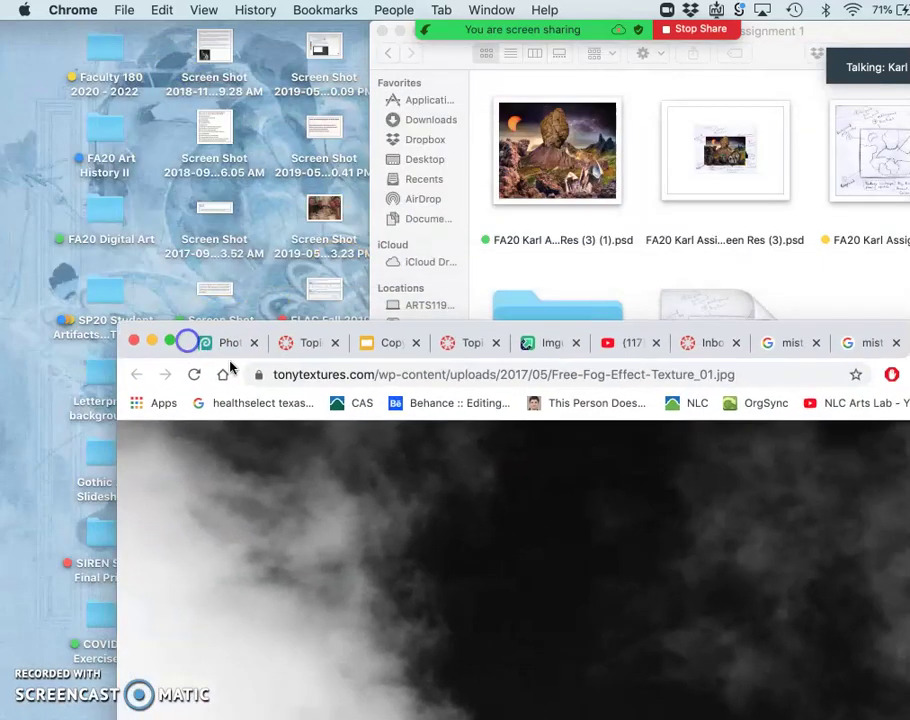
left_click_drag(368, 542, 560, 333)
left_click_drag(600, 272, 766, 264)
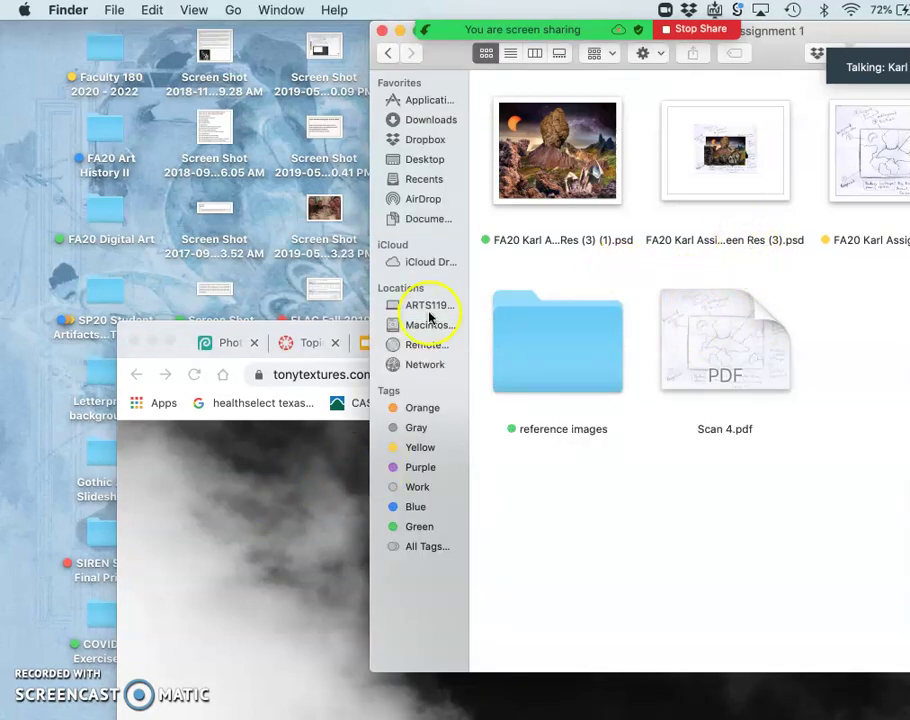
left_click(273, 485)
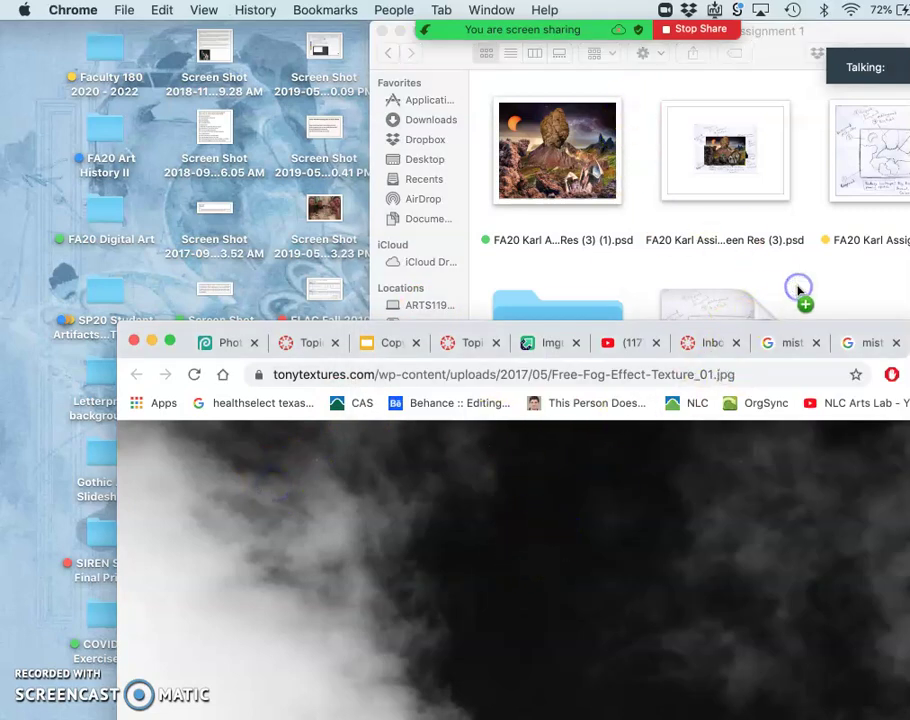
left_click_drag(798, 289, 778, 272)
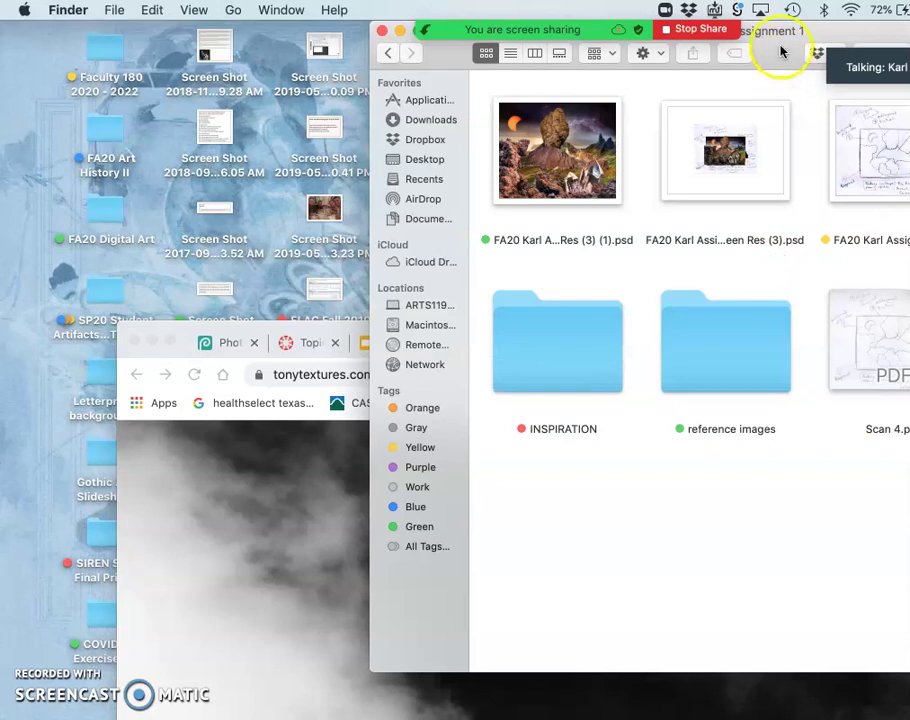
left_click_drag(782, 52, 720, 50)
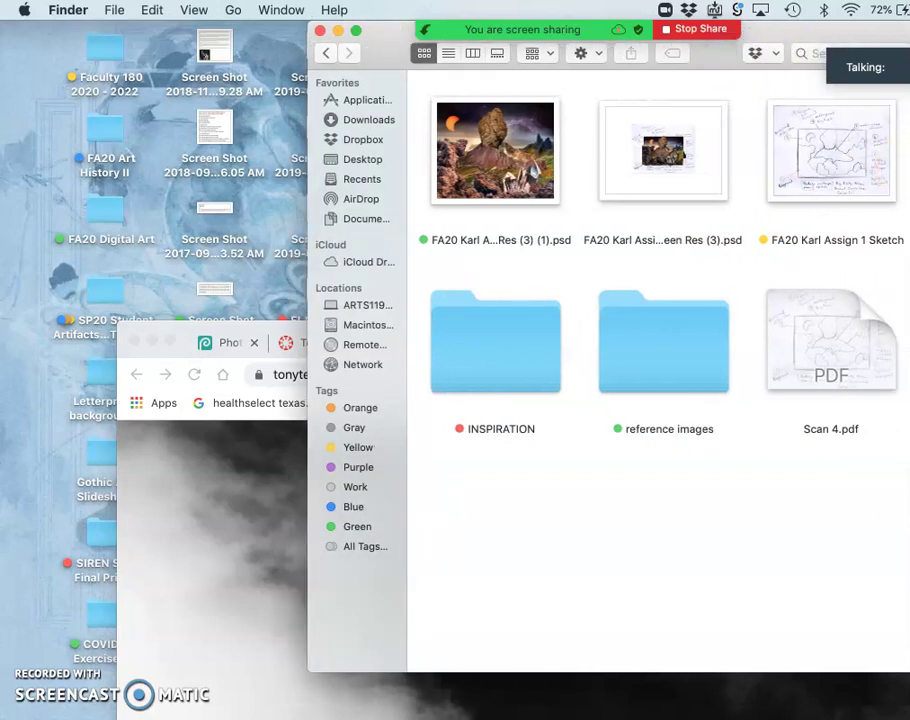
left_click_drag(905, 240, 772, 566)
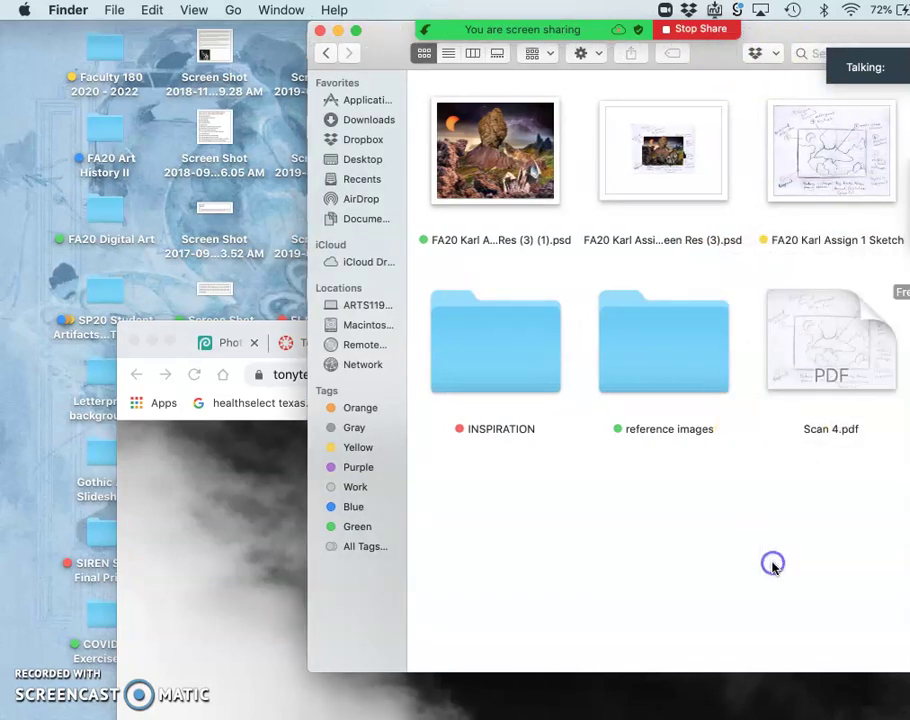
left_click_drag(775, 33, 624, 37)
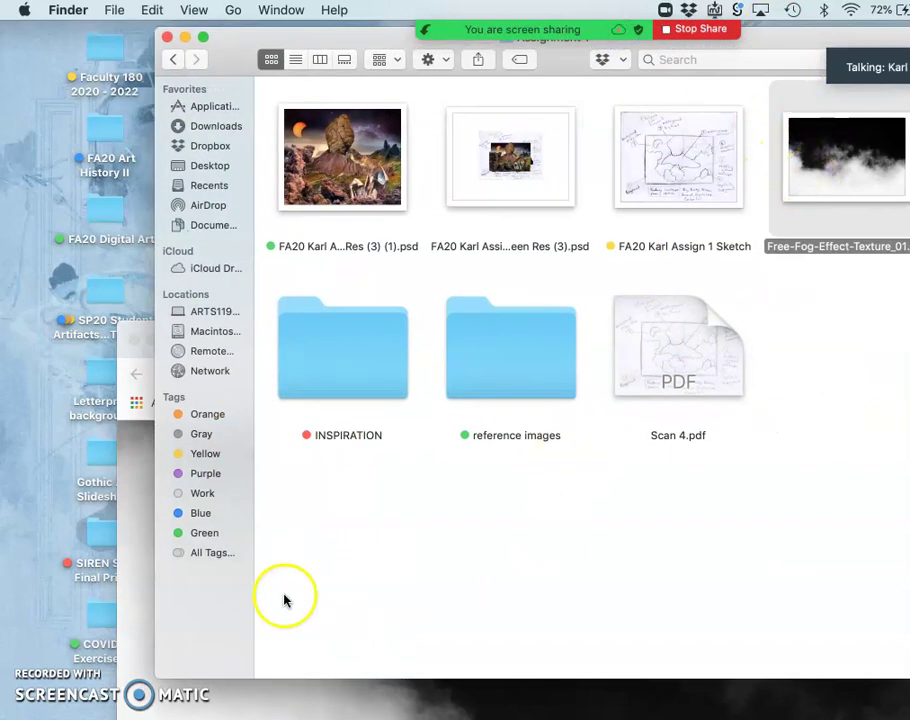
left_click(264, 691)
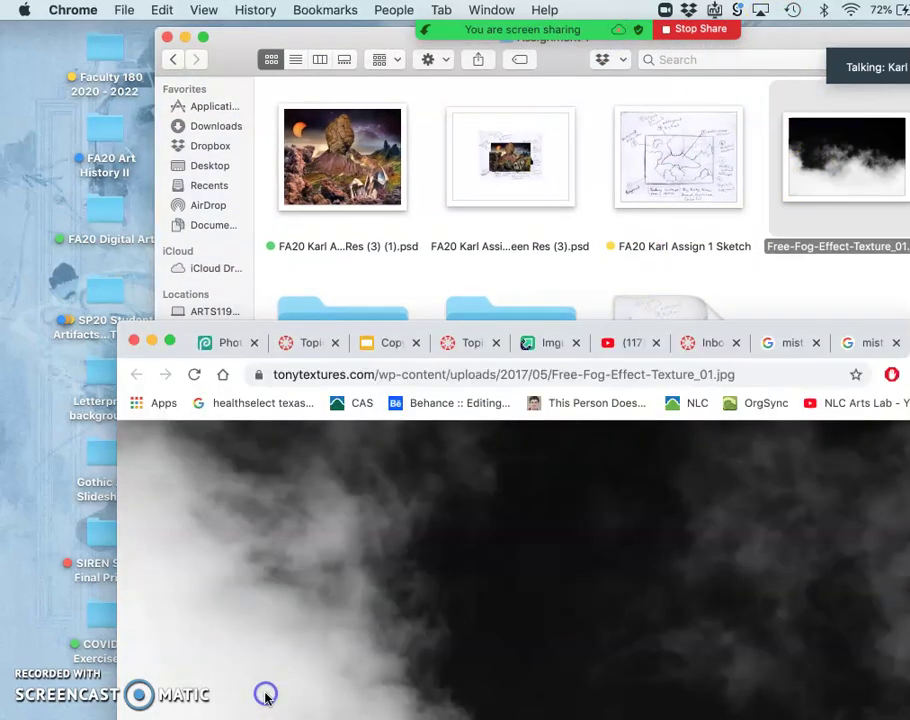
left_click(228, 342)
- Select Layer 6 copy and hide Layer 5
left_click_drag(181, 333, 64, 67)
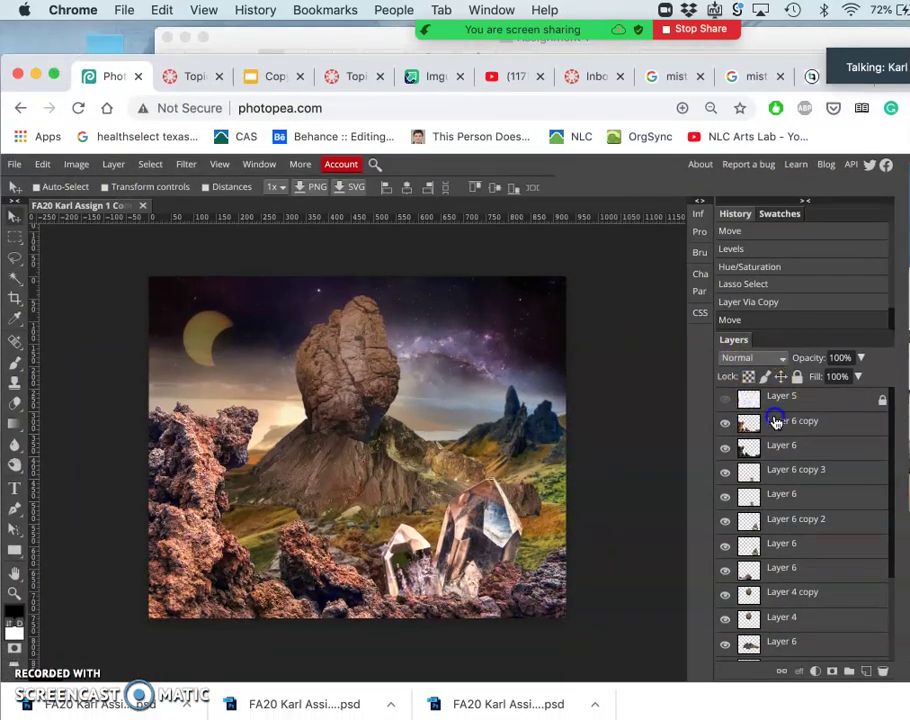
left_click(741, 421)
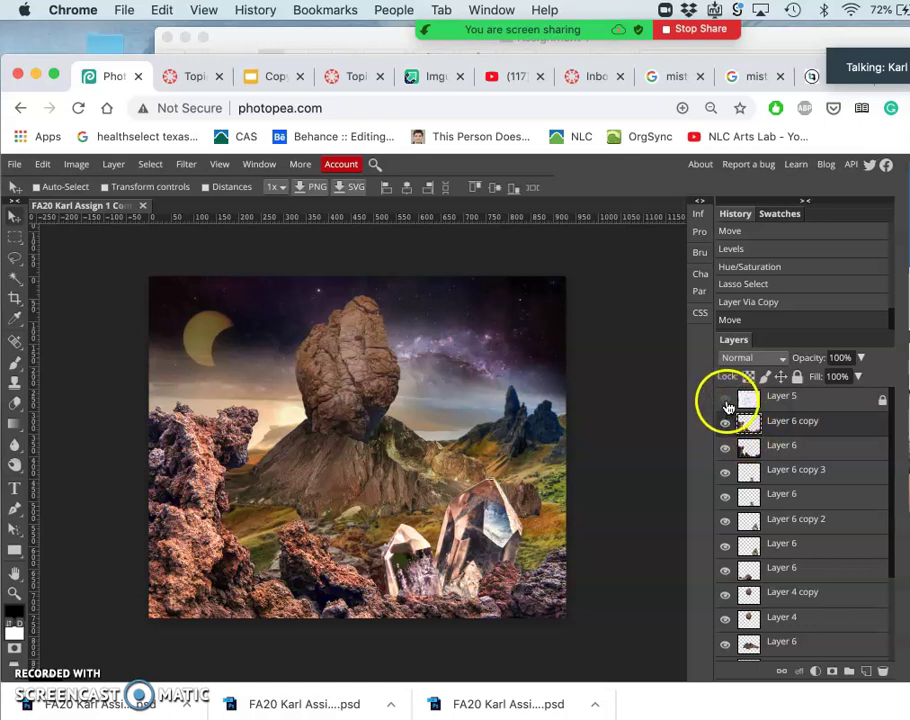
left_click(727, 400)
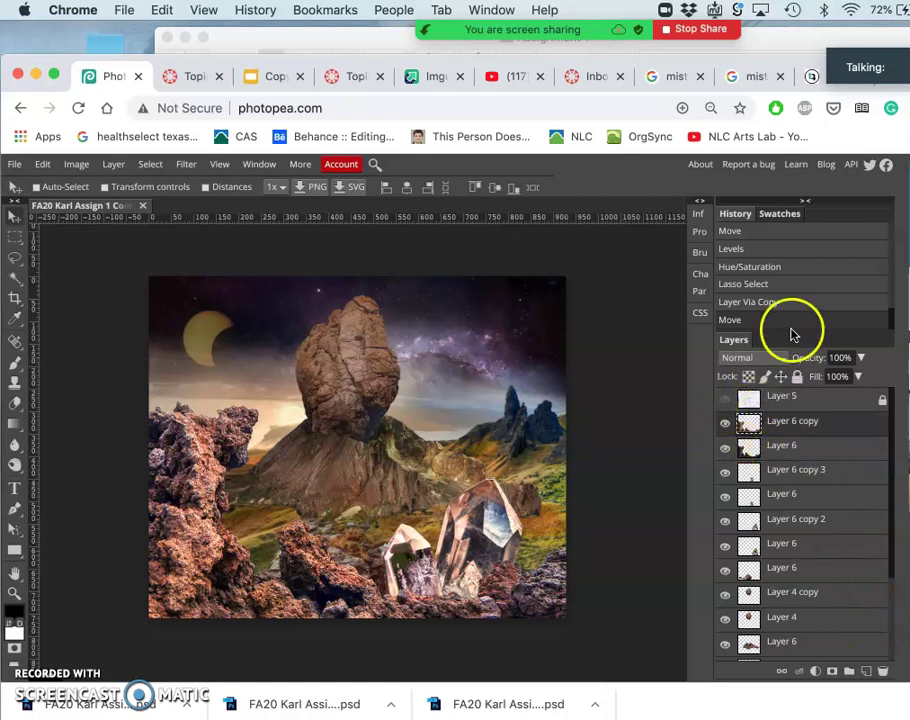
- Drag the fog JPG into the collage and stretch it to about 168.5% height over the canvas
left_click(356, 34)
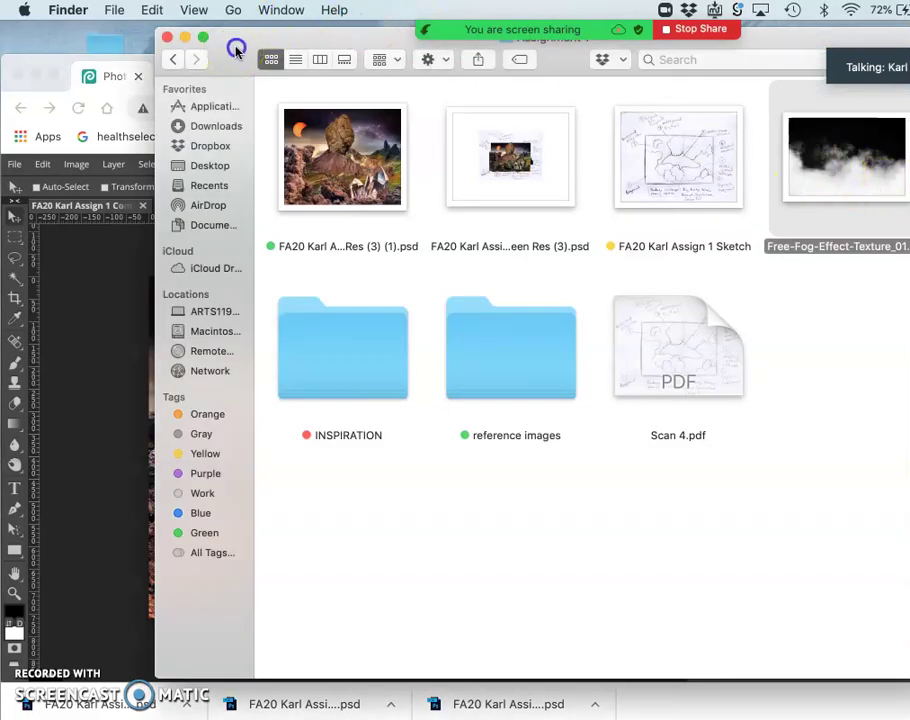
left_click_drag(236, 48, 297, 63)
left_click_drag(839, 203, 195, 435)
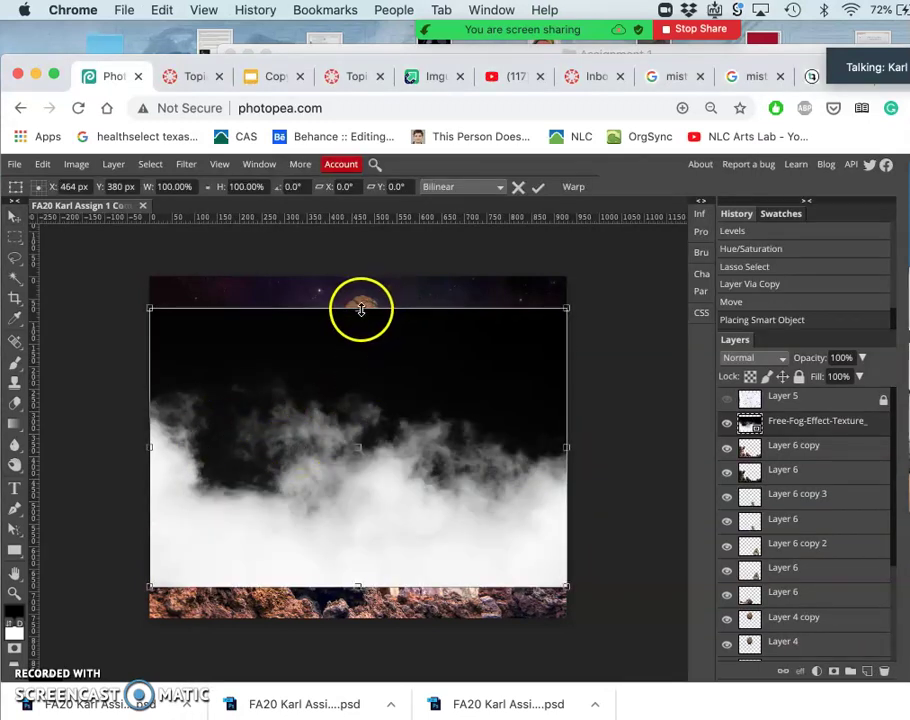
left_click_drag(358, 310, 358, 250)
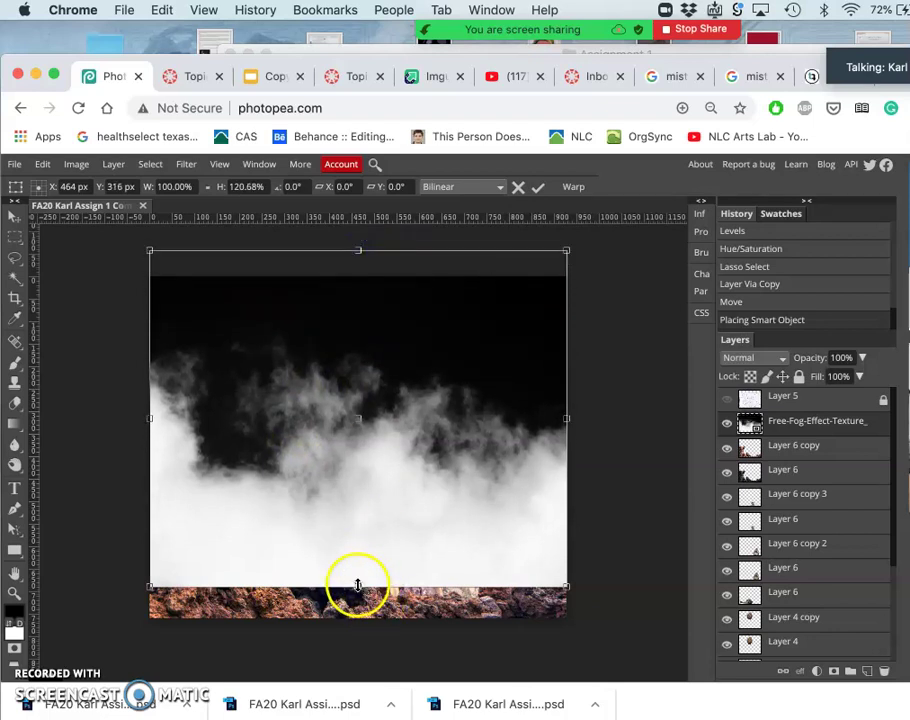
left_click_drag(357, 591, 357, 622)
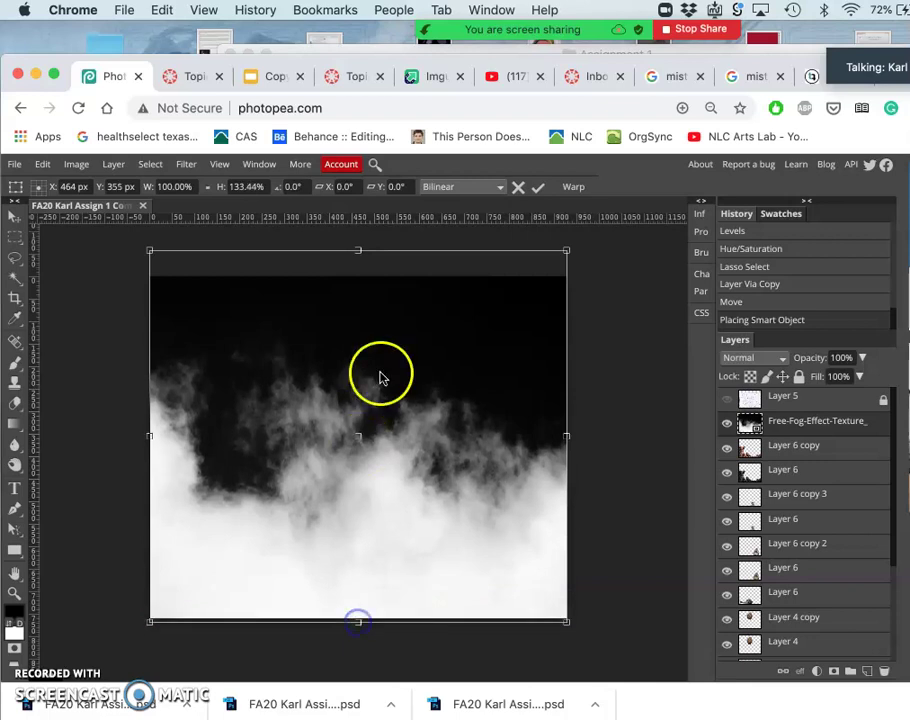
left_click_drag(357, 252, 351, 153)
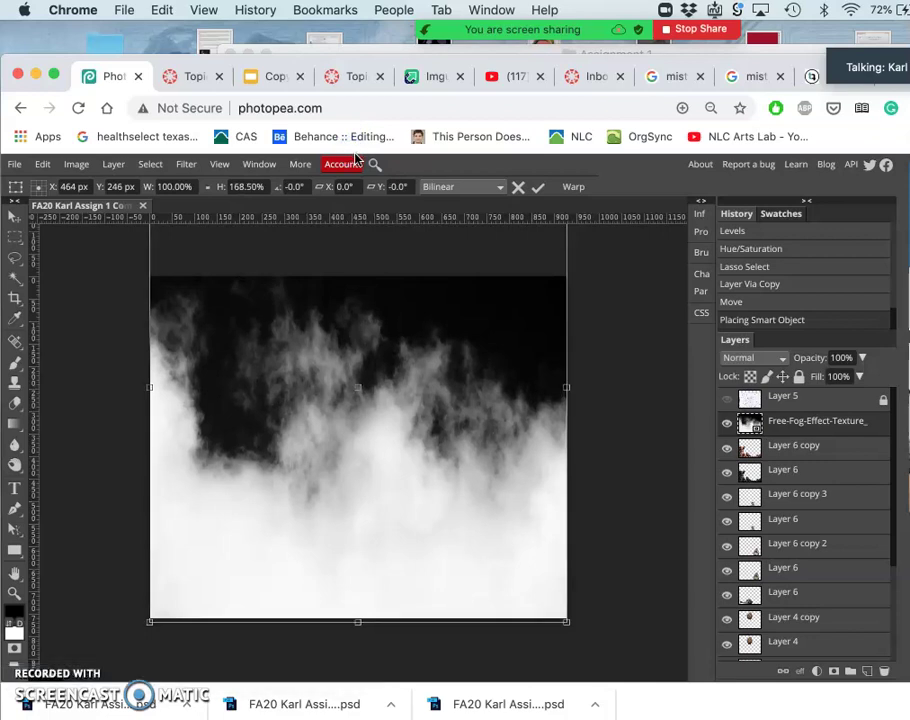
- Commit the fog layer's resize and rasterize the fog layer
key("Return")
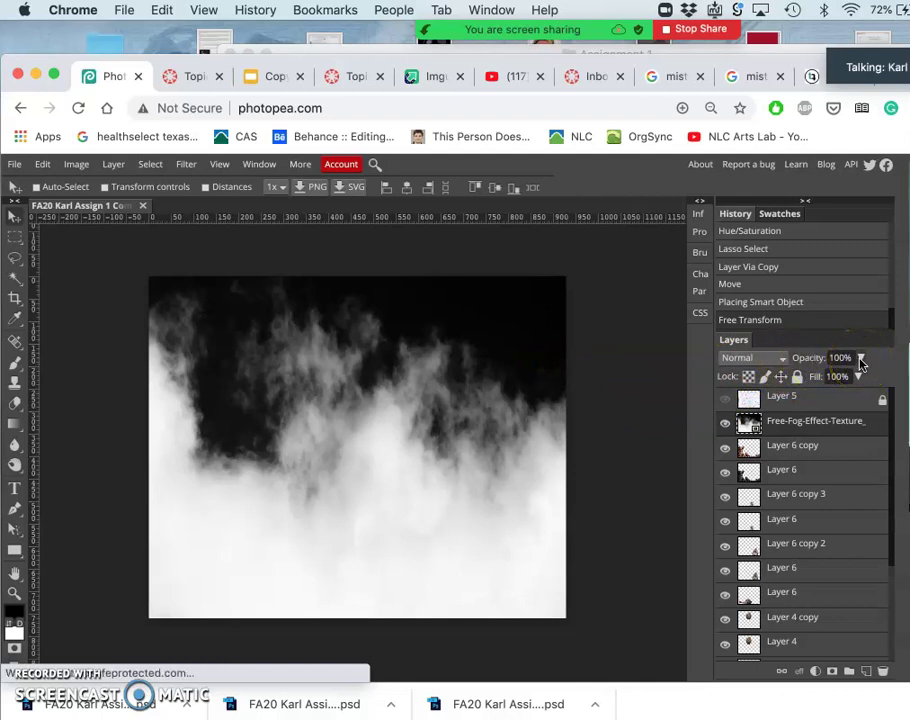
right_click(818, 428)
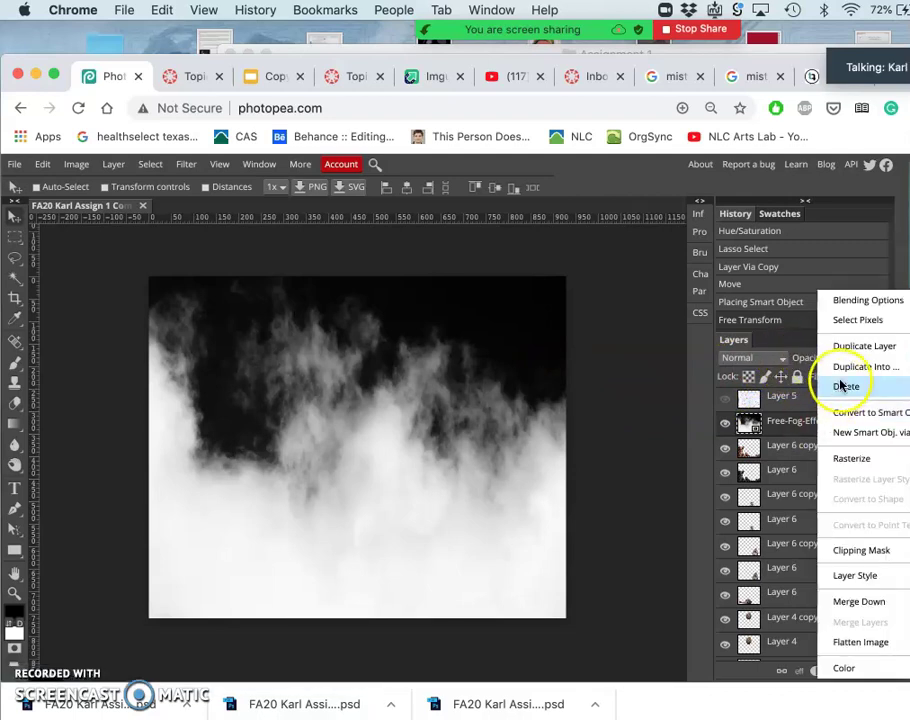
left_click(834, 460)
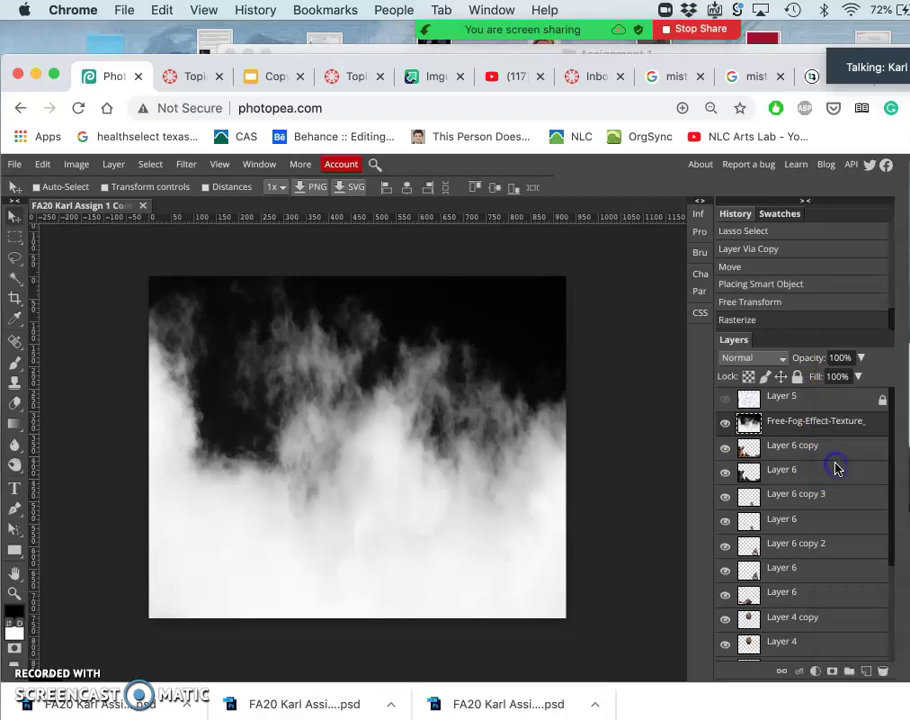
- Lower the fog layer's opacity to 16%, toggling its visibility to judge the effect
left_click(860, 358)
left_click_drag(842, 381, 810, 381)
right_click(818, 381)
left_click(818, 381)
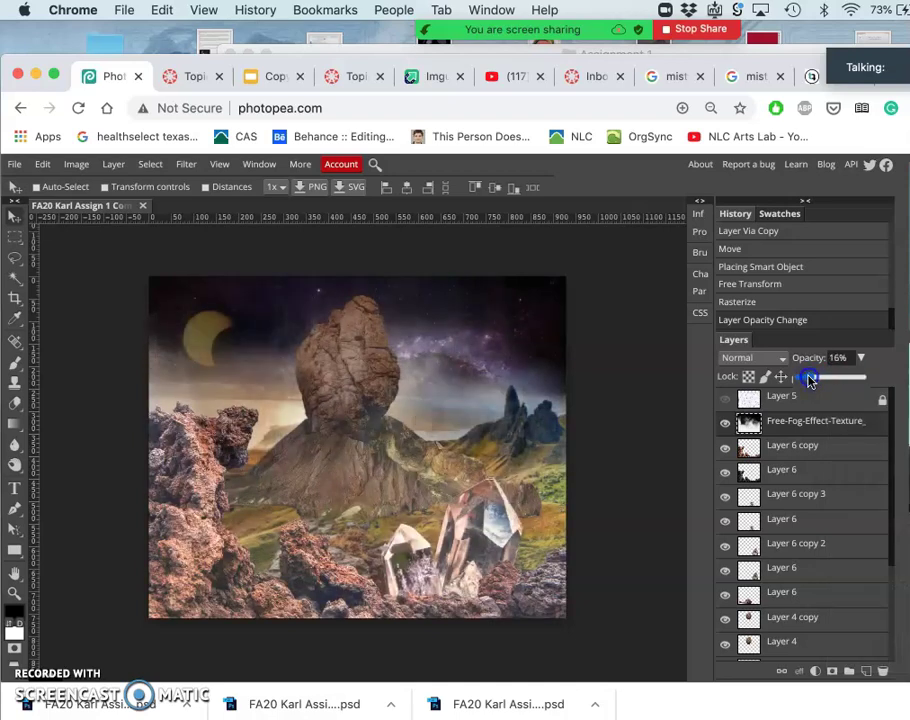
left_click(726, 424)
left_click(726, 427)
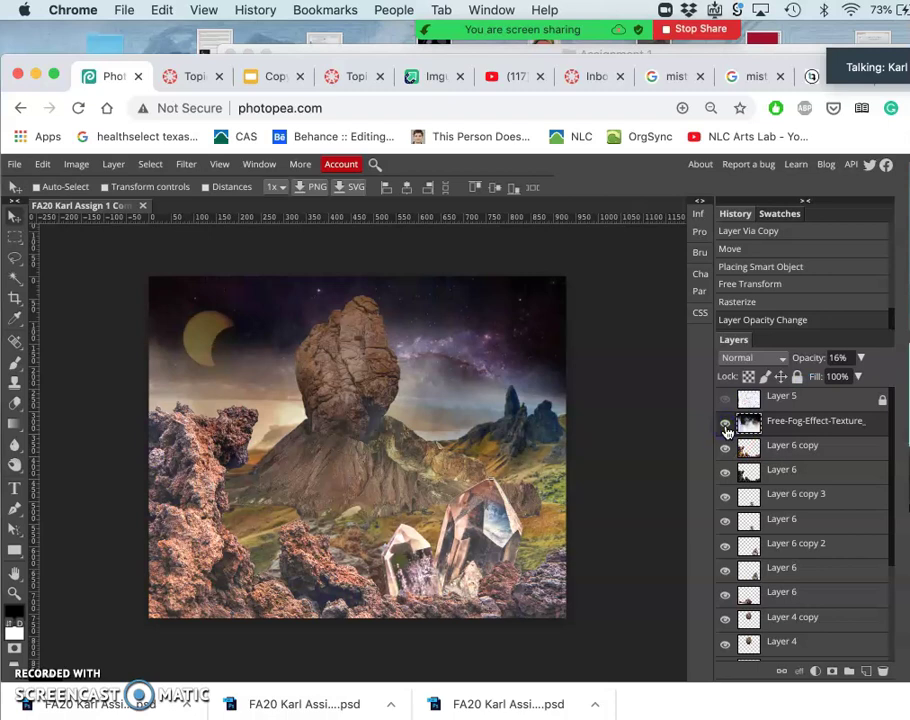
left_click(725, 426)
left_click(725, 426)
left_click(725, 426)
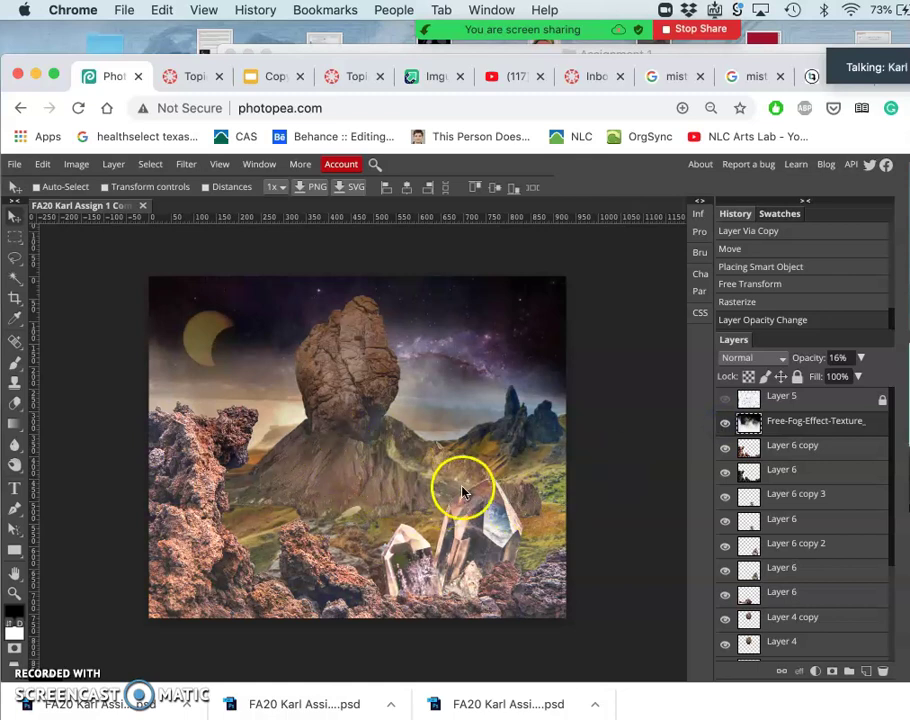
- Set up a soft-edged Eraser at 27% strength and 393 px size
left_click(15, 403)
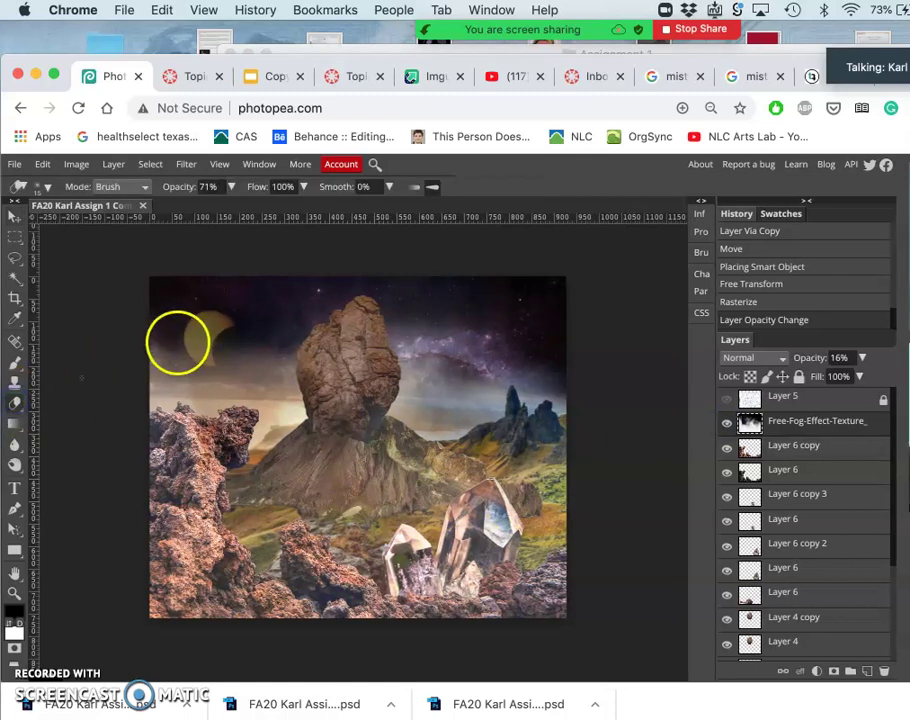
left_click(47, 187)
mouse_move(63, 253)
left_mouse_down()
mouse_move(48, 259)
mouse_move(73, 226)
mouse_move(118, 224)
left_mouse_up()
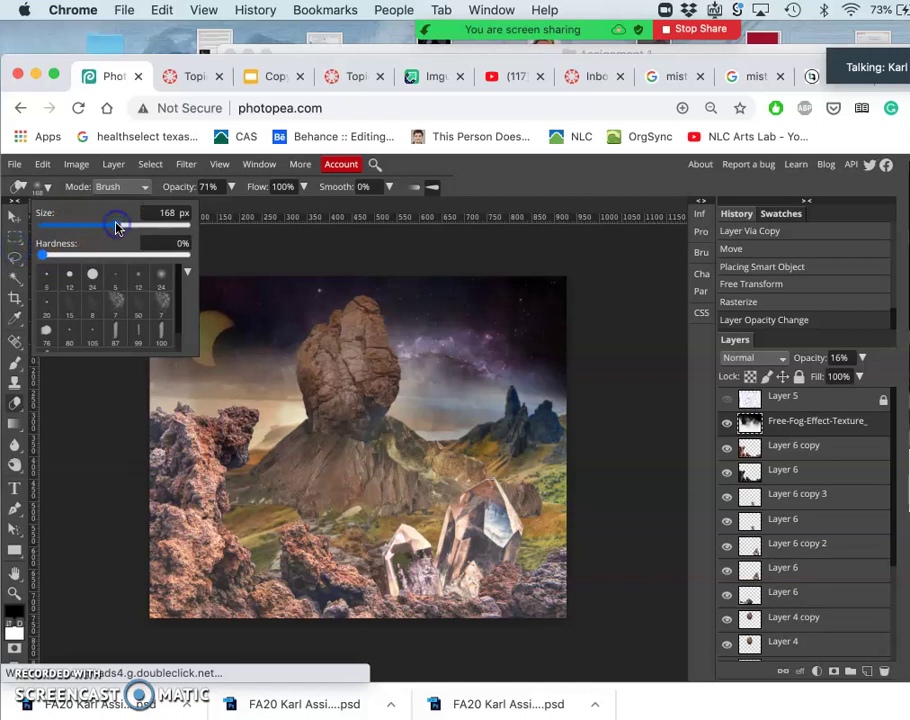
left_click(231, 187)
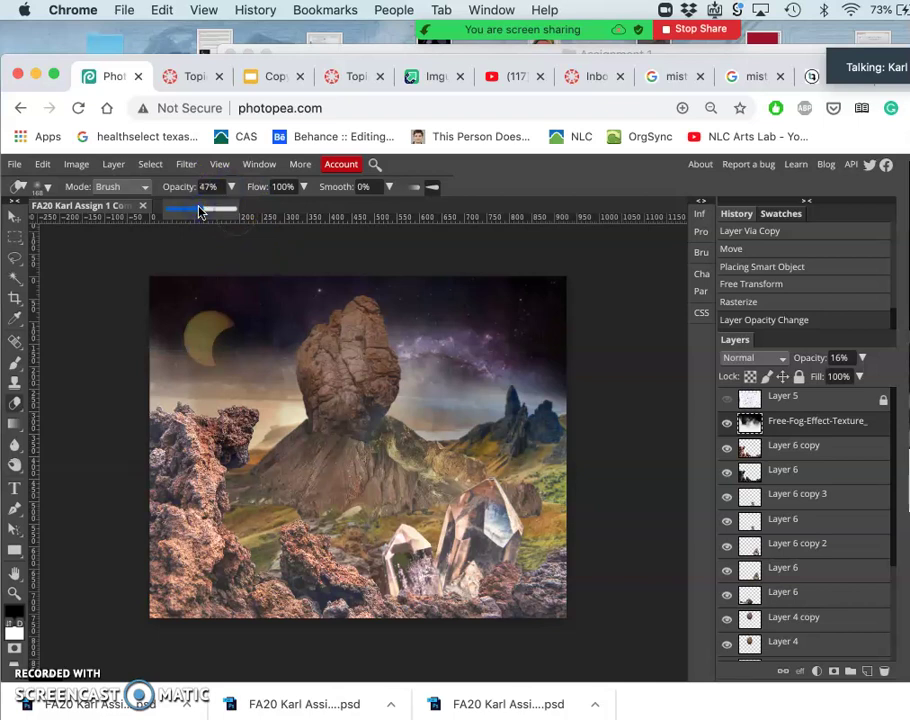
left_click(41, 185)
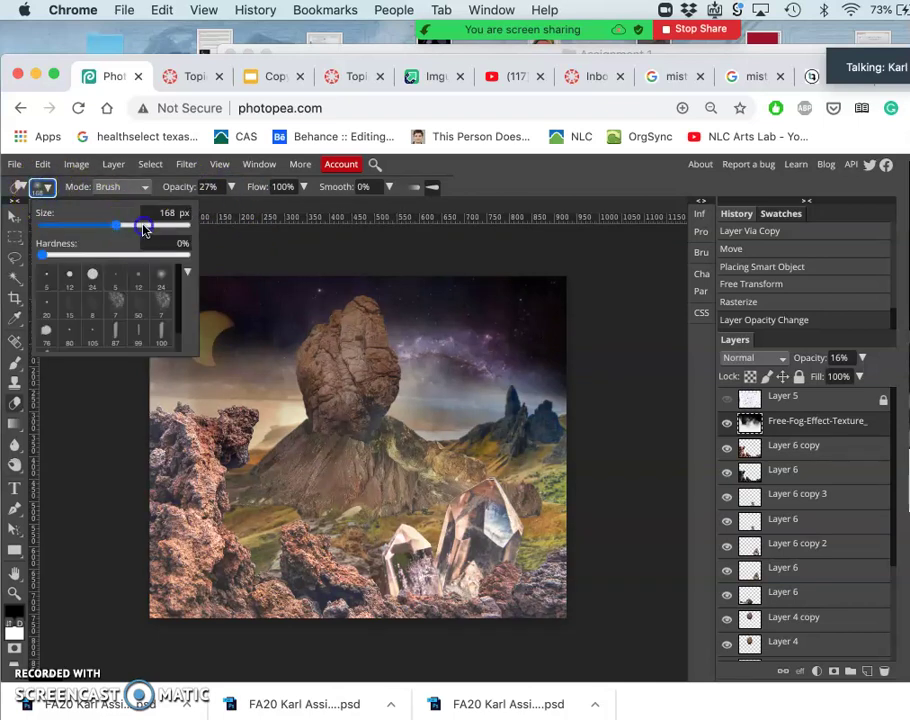
left_click_drag(143, 229, 146, 226)
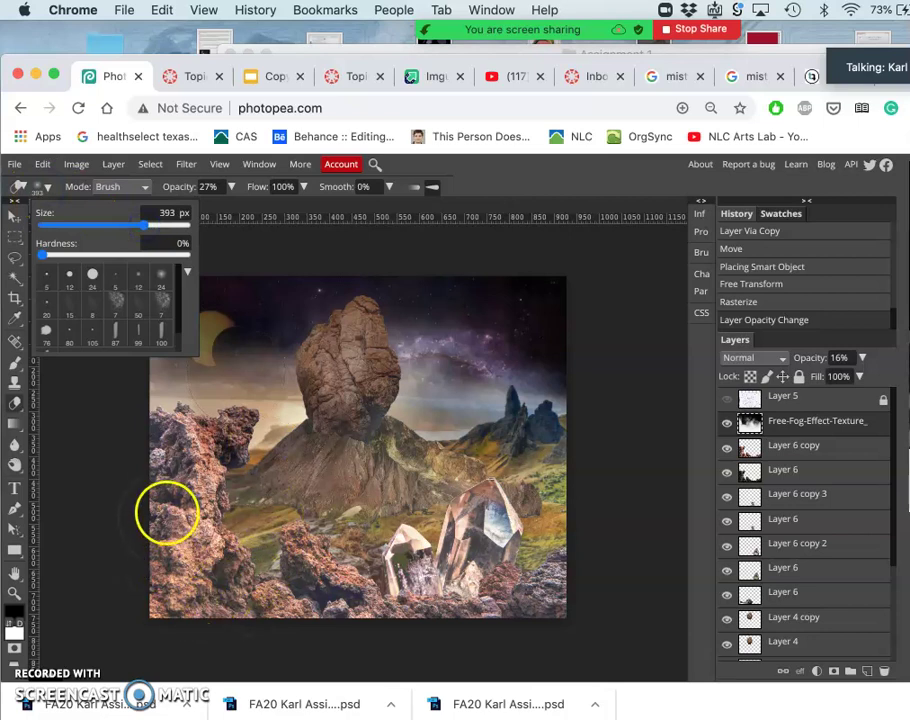
left_click(166, 511)
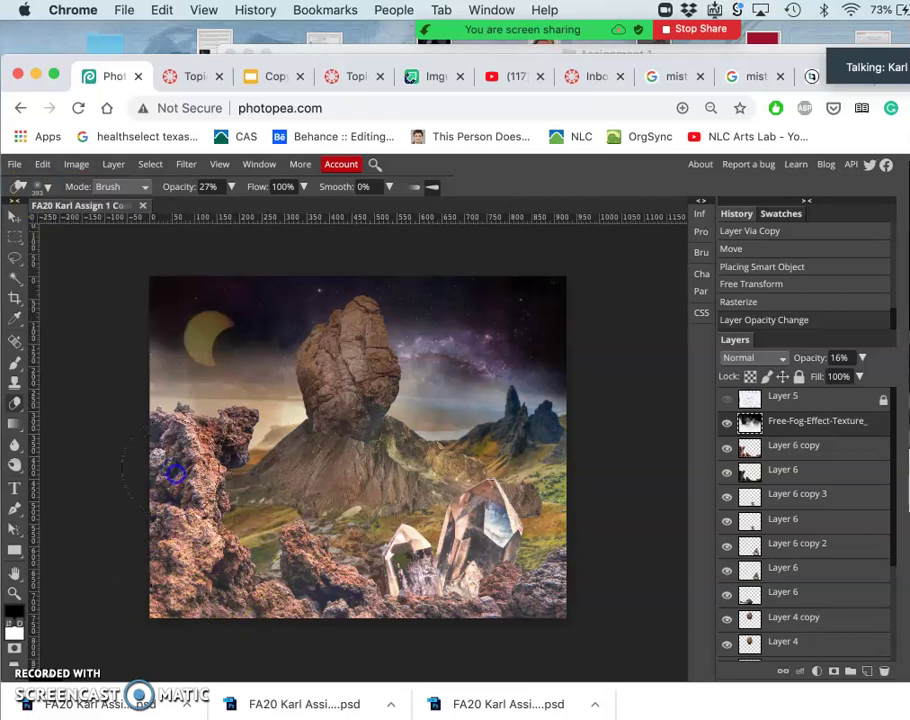
- Erase fog around the crystals, bottom-right rocks and left rocks, then compare visibility
left_click_drag(362, 559, 356, 559)
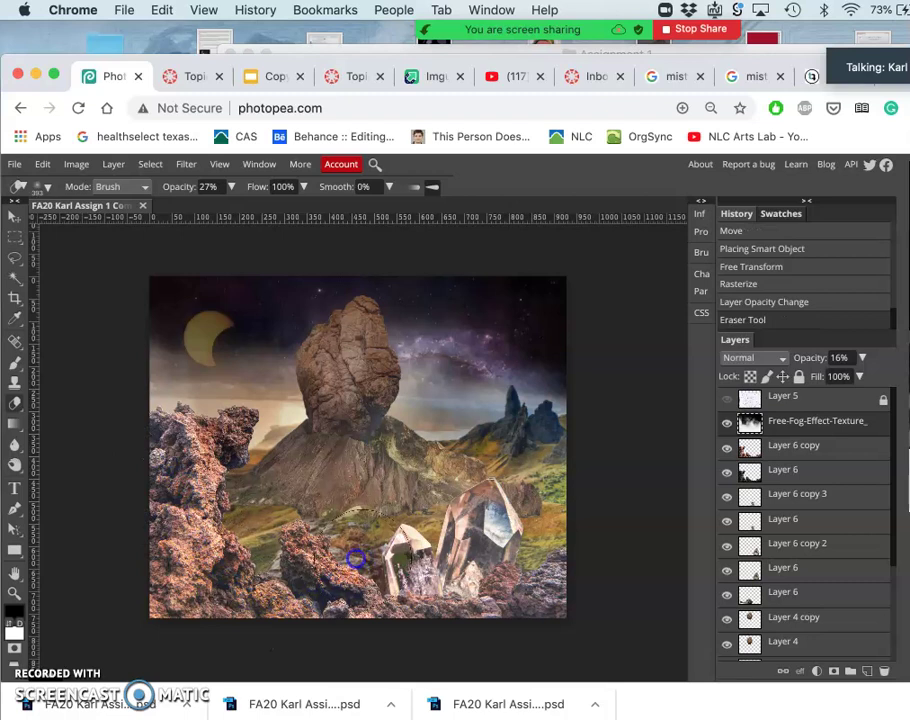
left_click(458, 548)
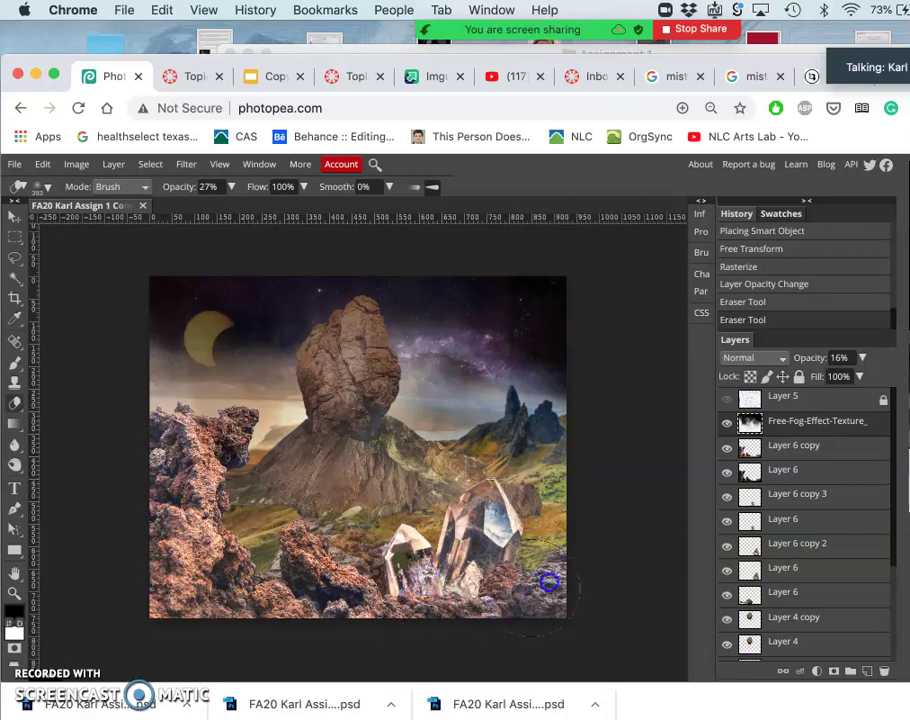
left_click_drag(557, 585, 511, 613)
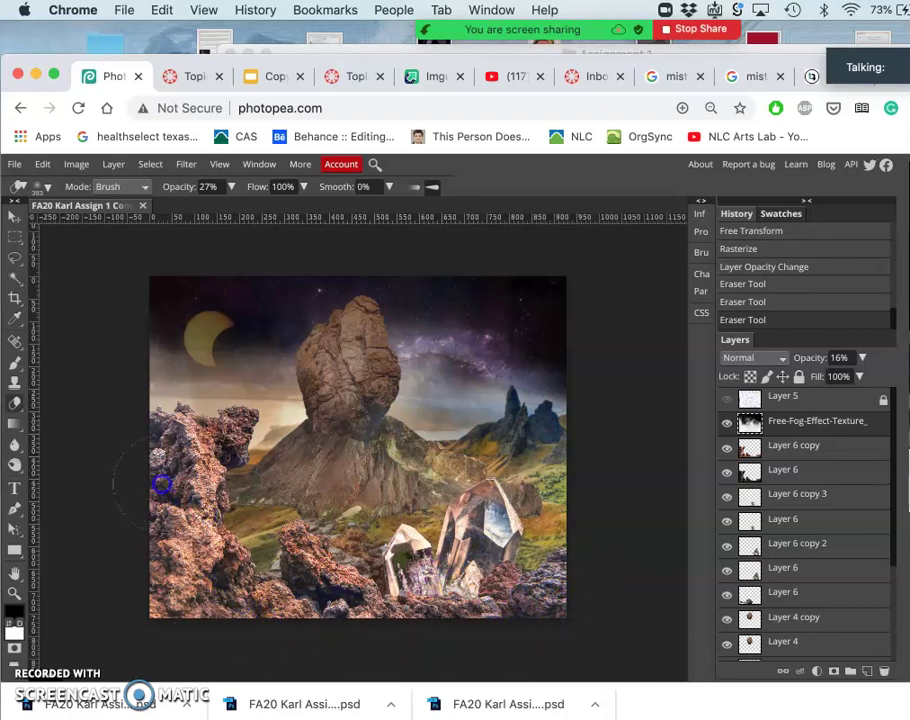
left_click(162, 484)
left_click(727, 423)
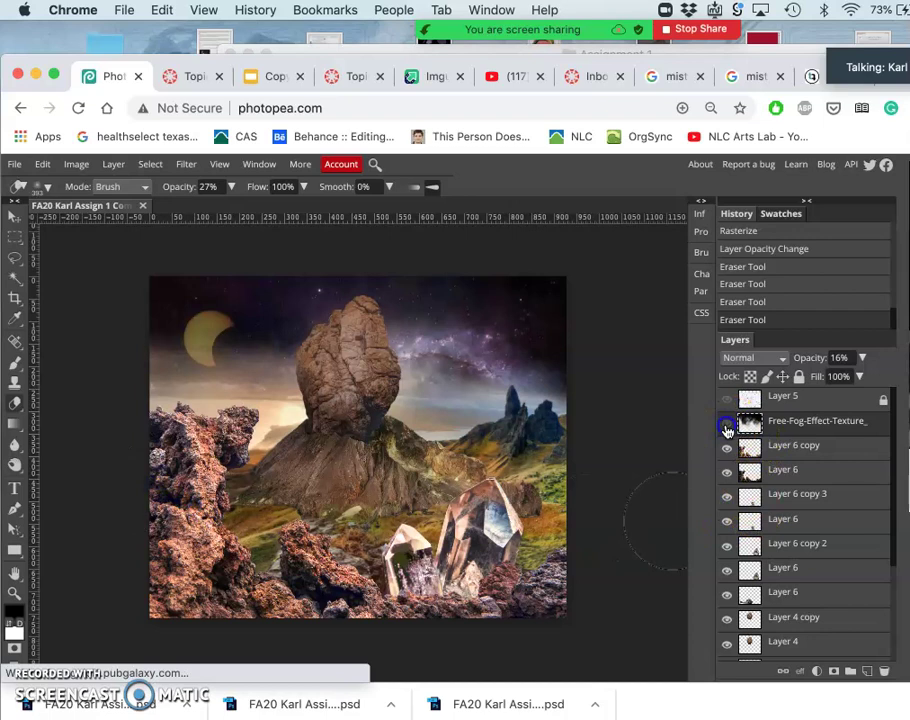
left_click(727, 426)
left_click(727, 426)
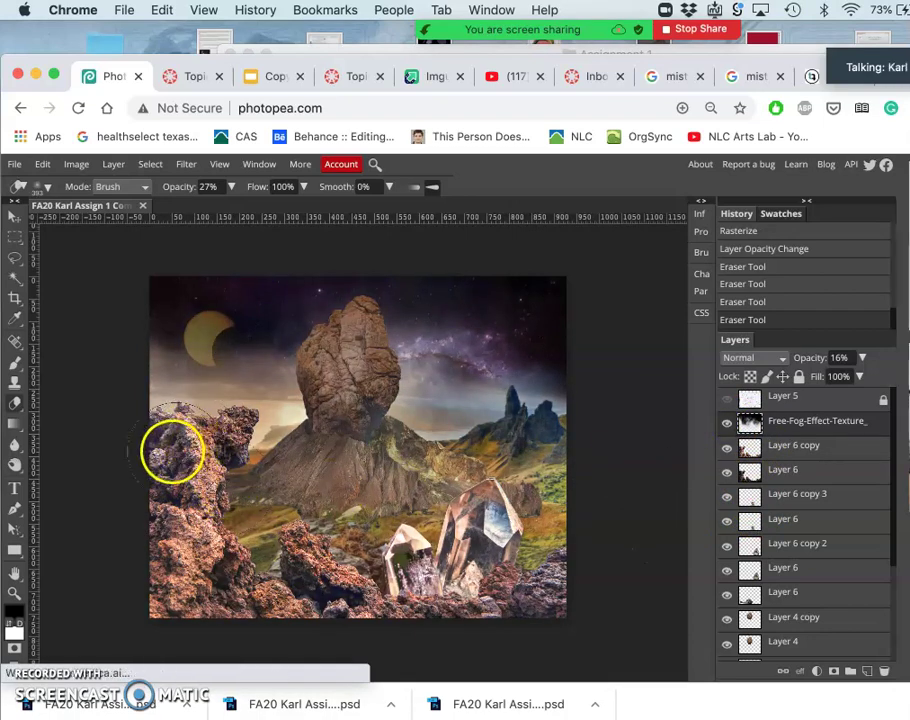
- Erase more fog from the left rock, comparing with Layer 6 copy and fog hidden
left_click_drag(173, 451, 172, 450)
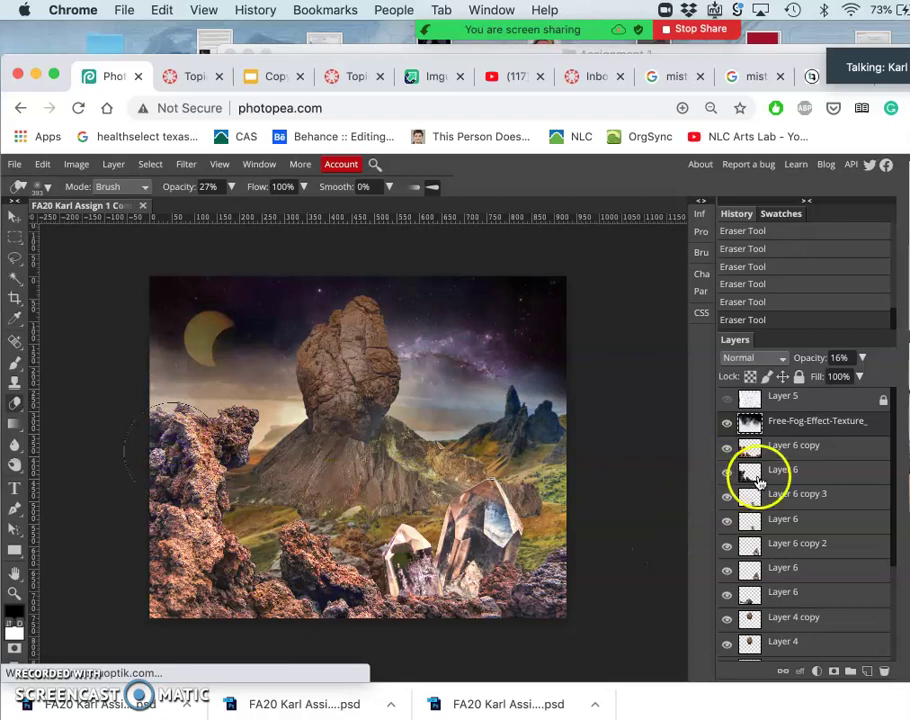
left_click(727, 452)
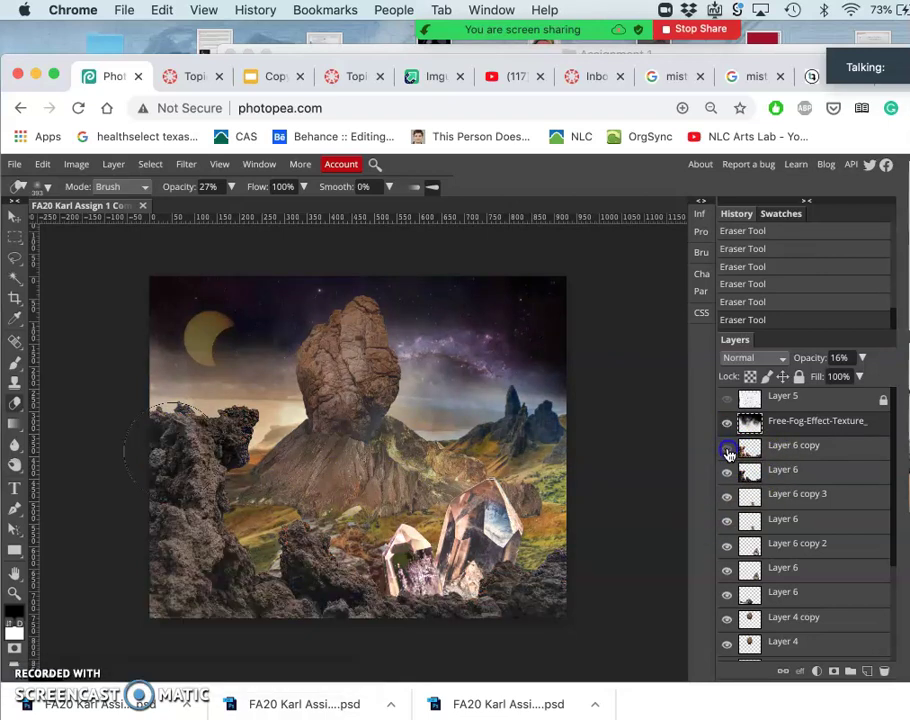
left_click(728, 452)
left_click(727, 427)
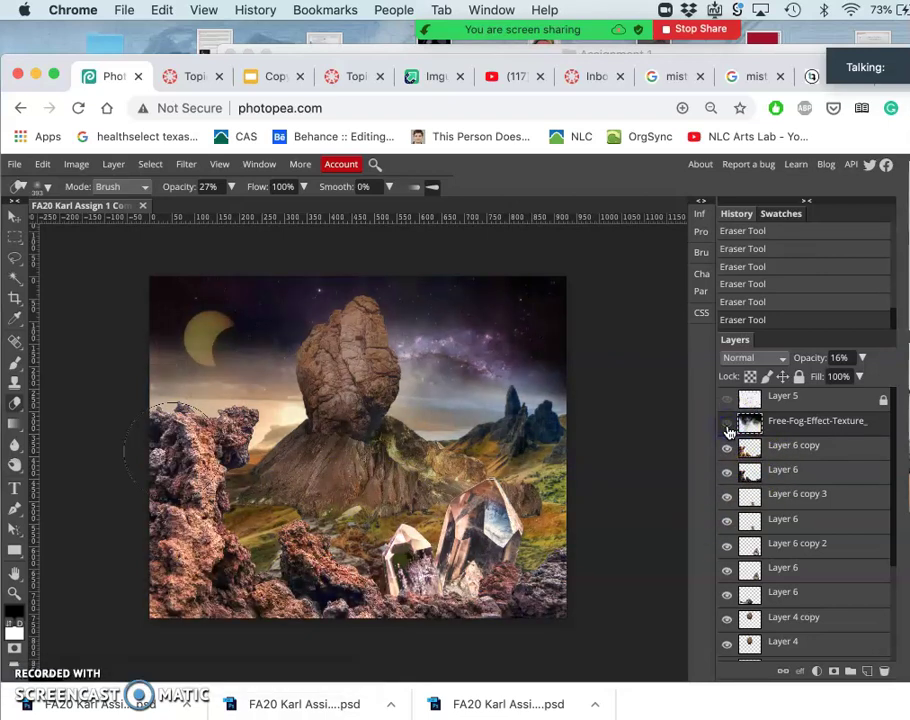
left_click(728, 429)
left_click(727, 427)
left_click(727, 427)
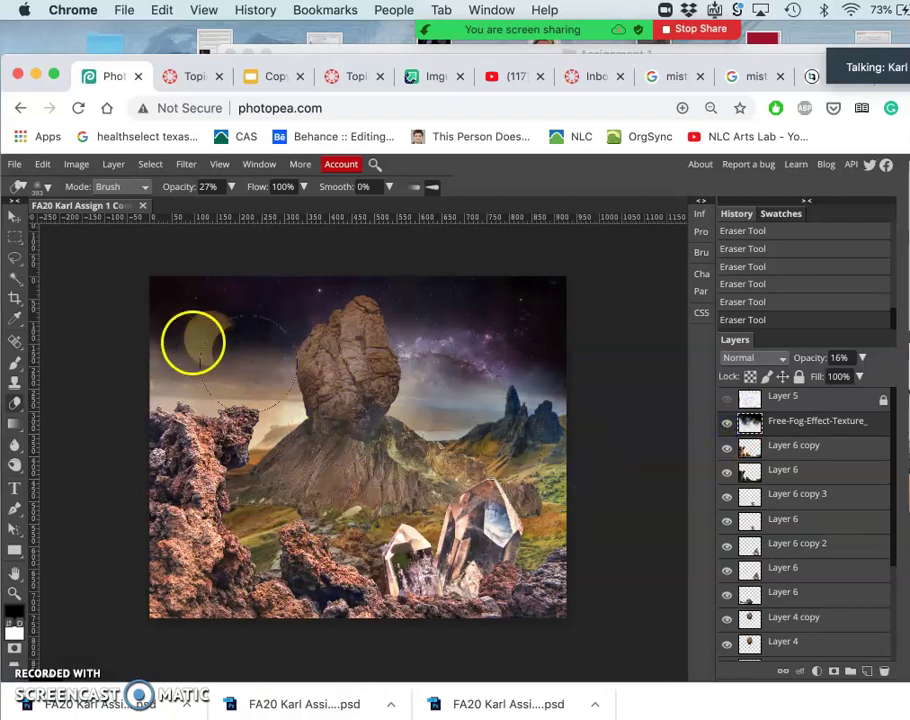
- Lower the eraser opacity to 15% and select the Free-Fog-Effect-Texture layer
left_click(231, 187)
left_click_drag(186, 210, 181, 210)
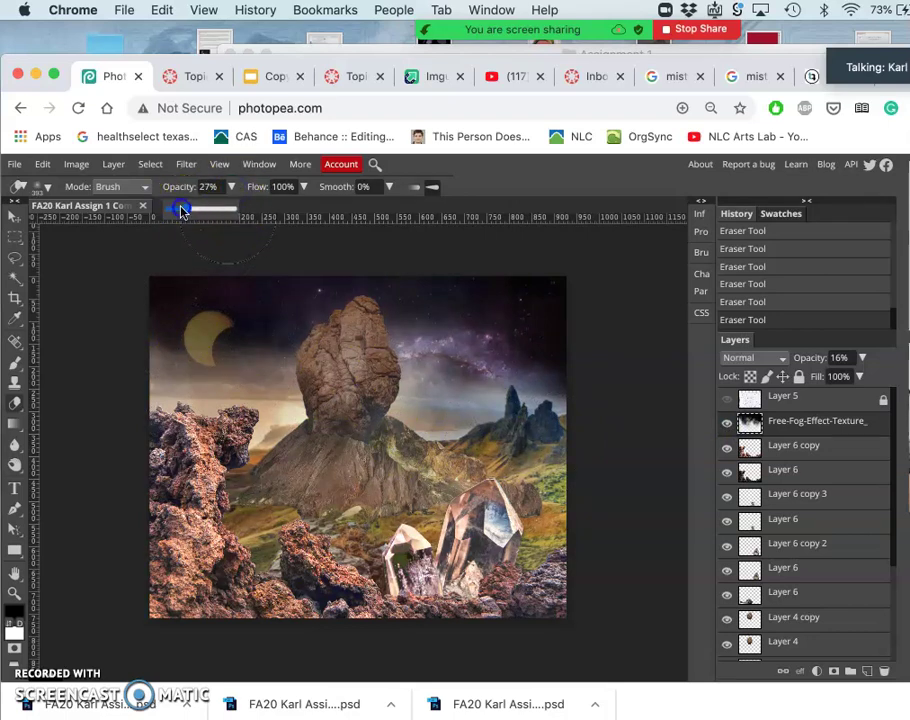
left_click(207, 352)
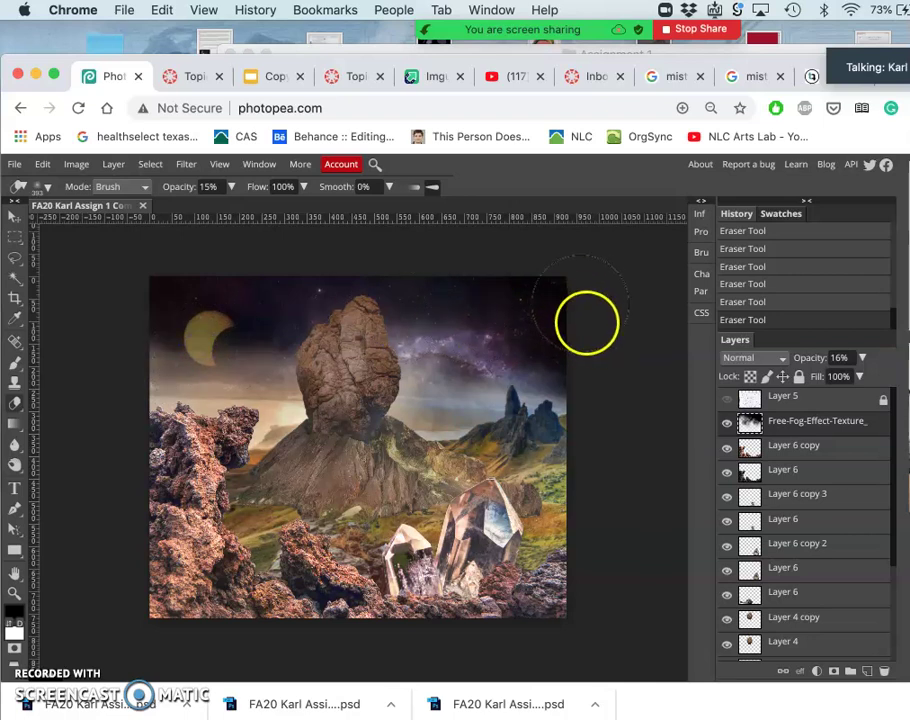
left_click(820, 425)
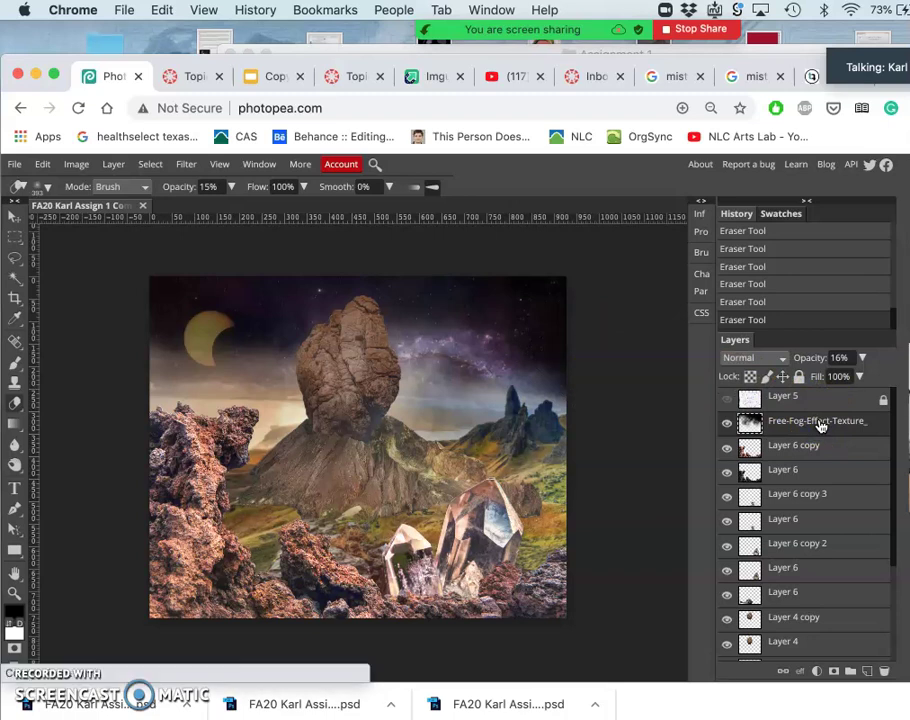
- Duplicate the fog texture layer, hide the lower copy and select the top one
key("super+j")
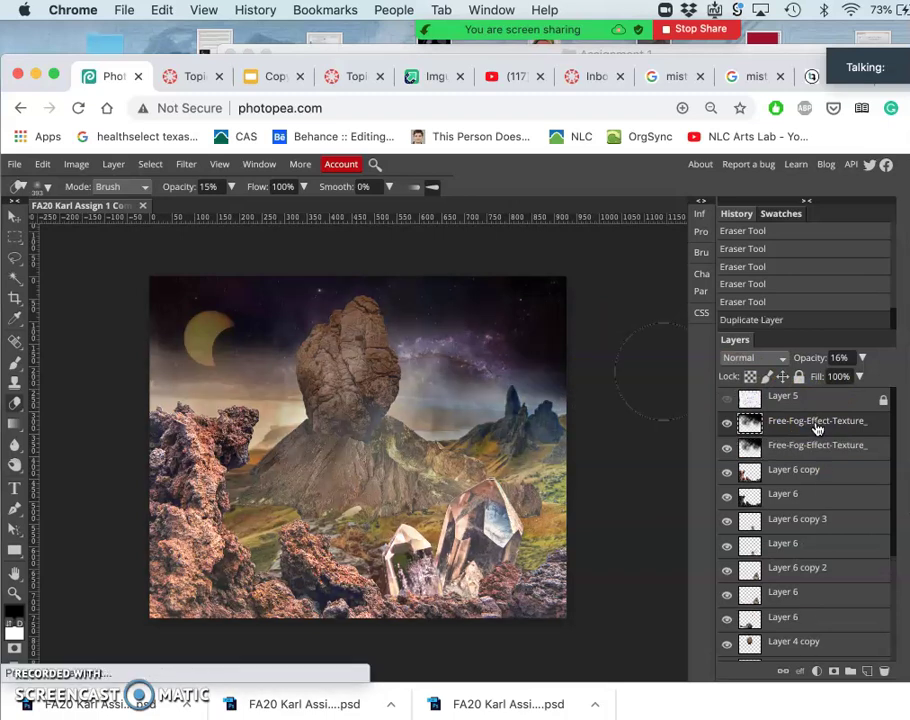
left_click(725, 428)
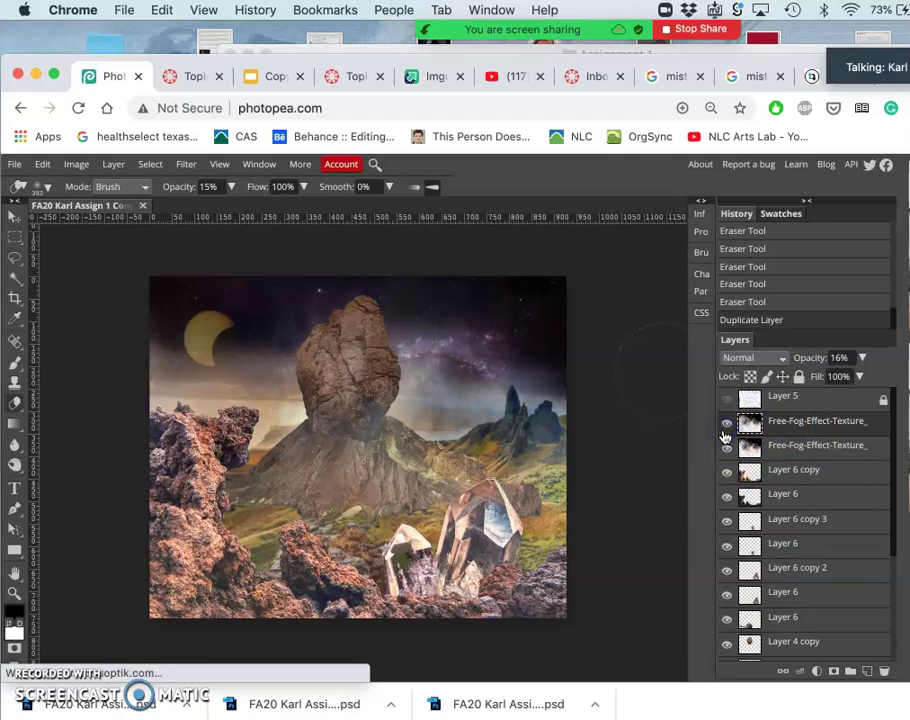
left_click(726, 447)
left_click(776, 418)
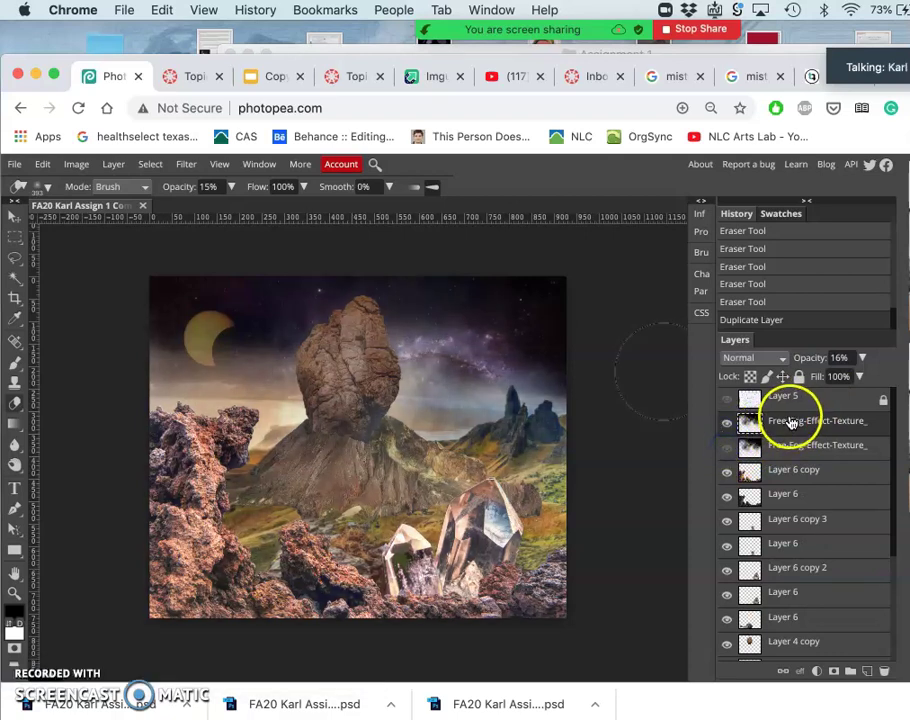
- Open Hue/Saturation on the top fog copy, enable Colorize, raise saturation and shift hue
left_click(76, 164)
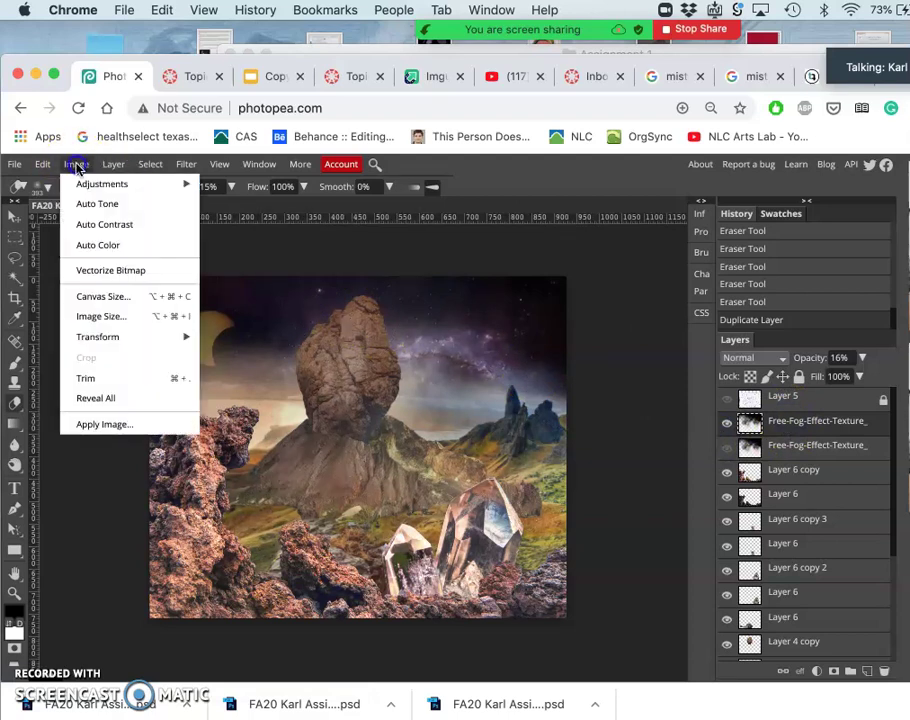
mouse_move(137, 186)
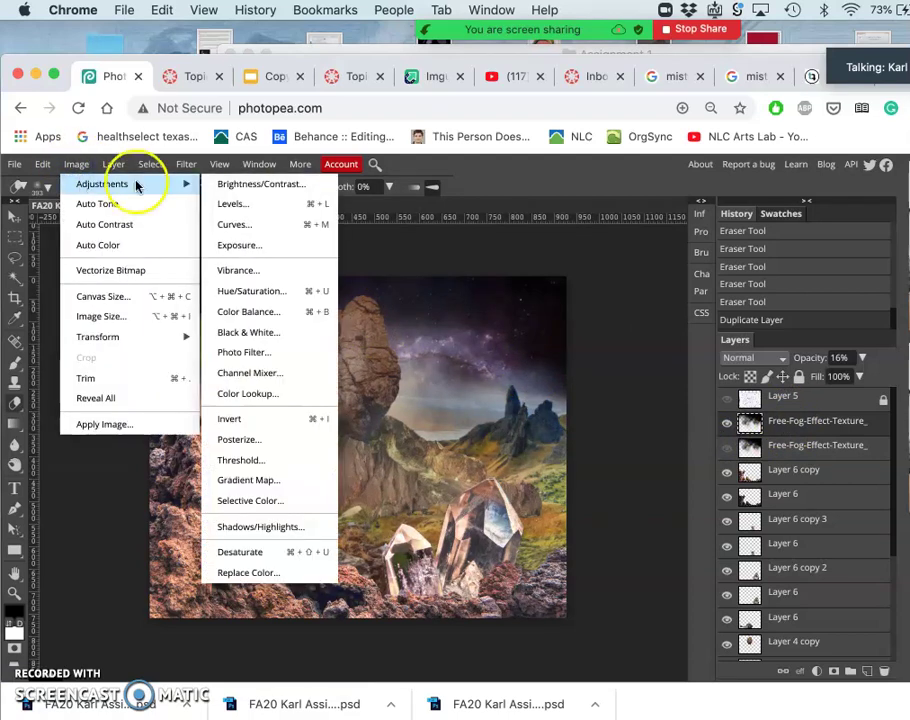
left_click(254, 291)
left_click(567, 370)
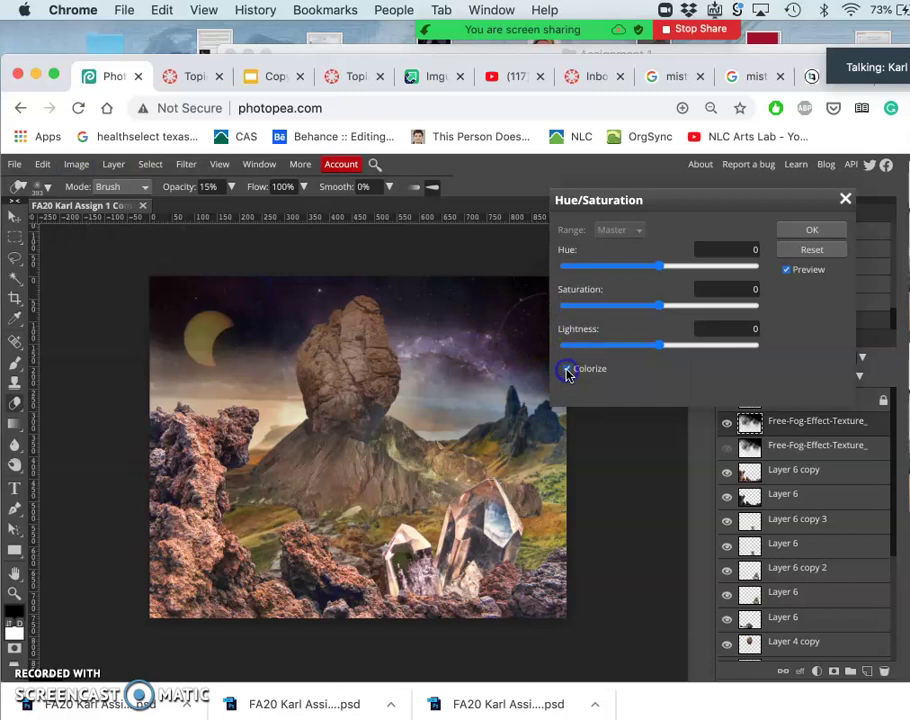
left_click_drag(661, 307, 765, 310)
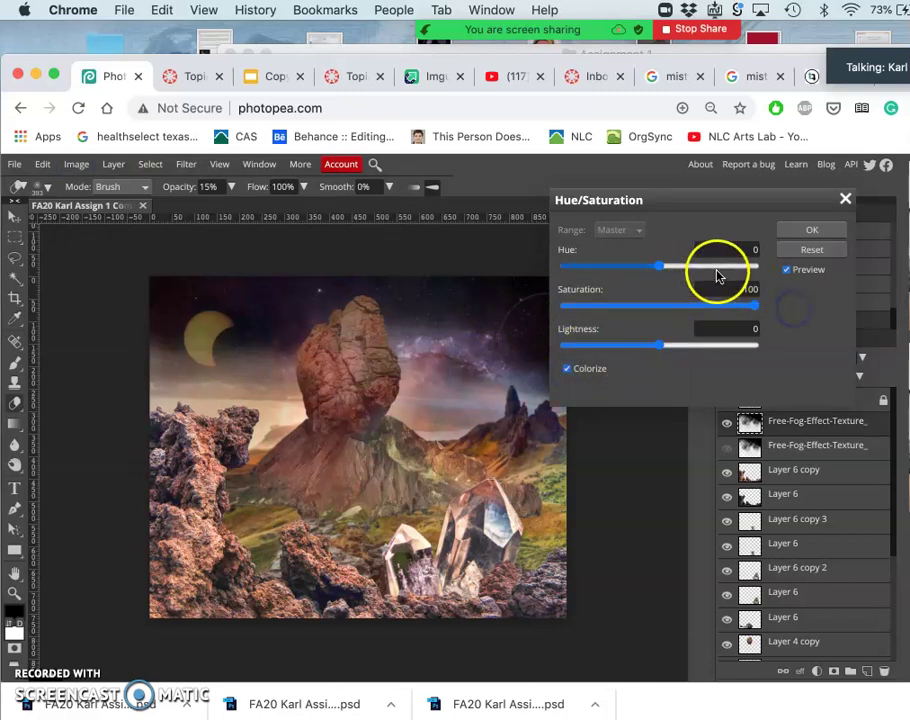
left_click_drag(717, 270, 638, 267)
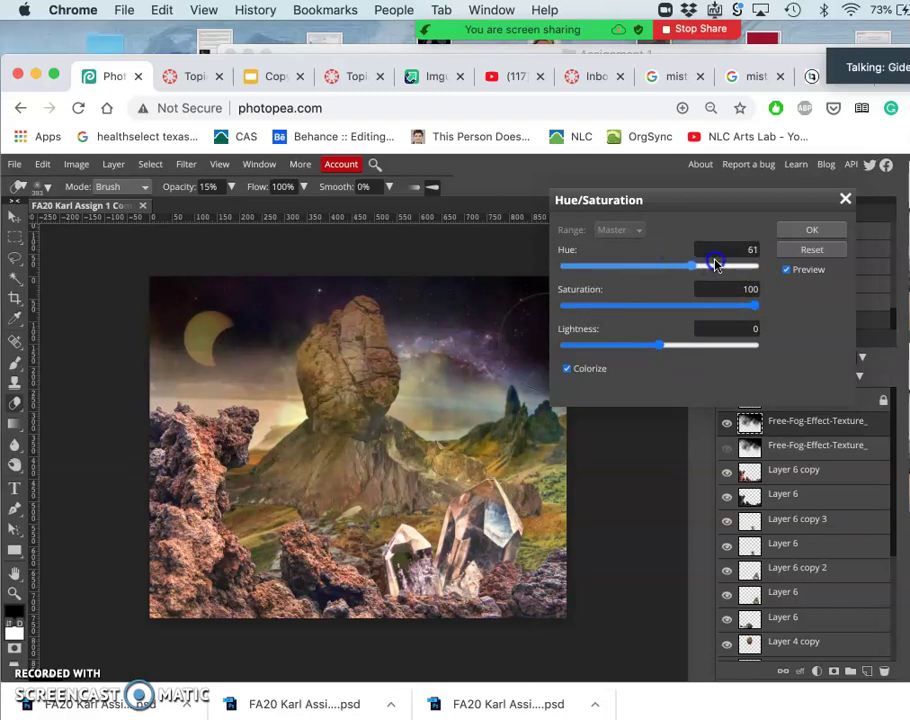
left_click_drag(664, 271, 618, 266)
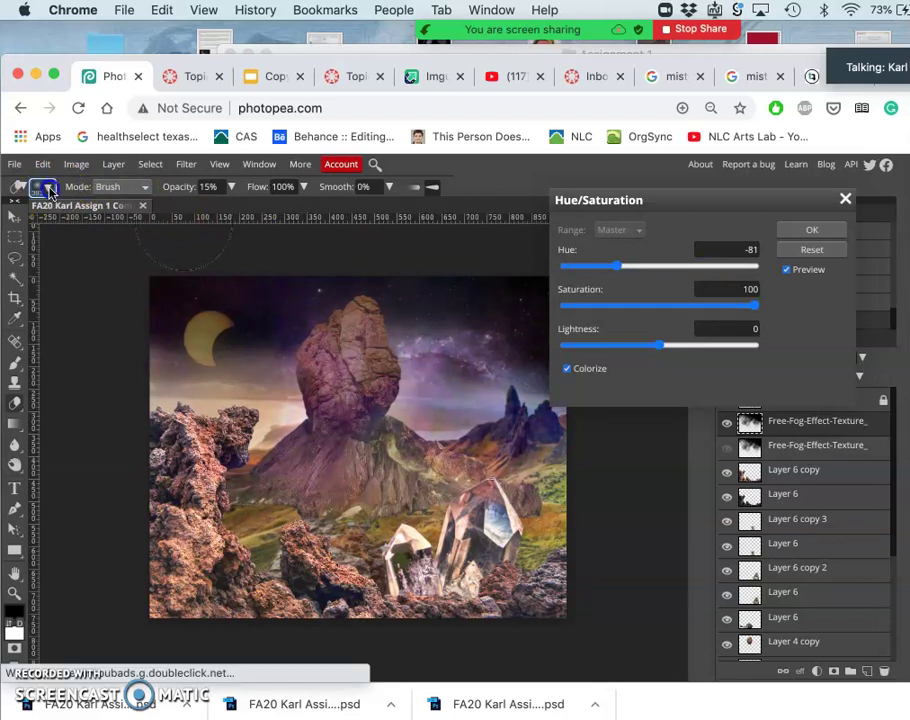
- Finalize the purple tint at Hue -88, Saturation 100, Lightness 64 and apply it
left_click(49, 190)
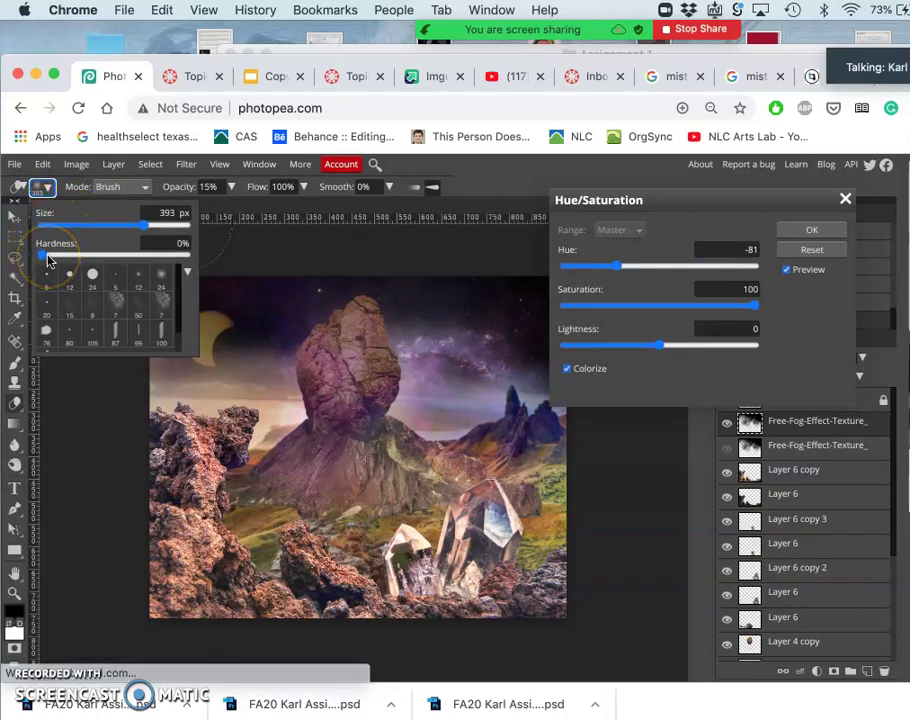
left_click_drag(48, 261, 100, 262)
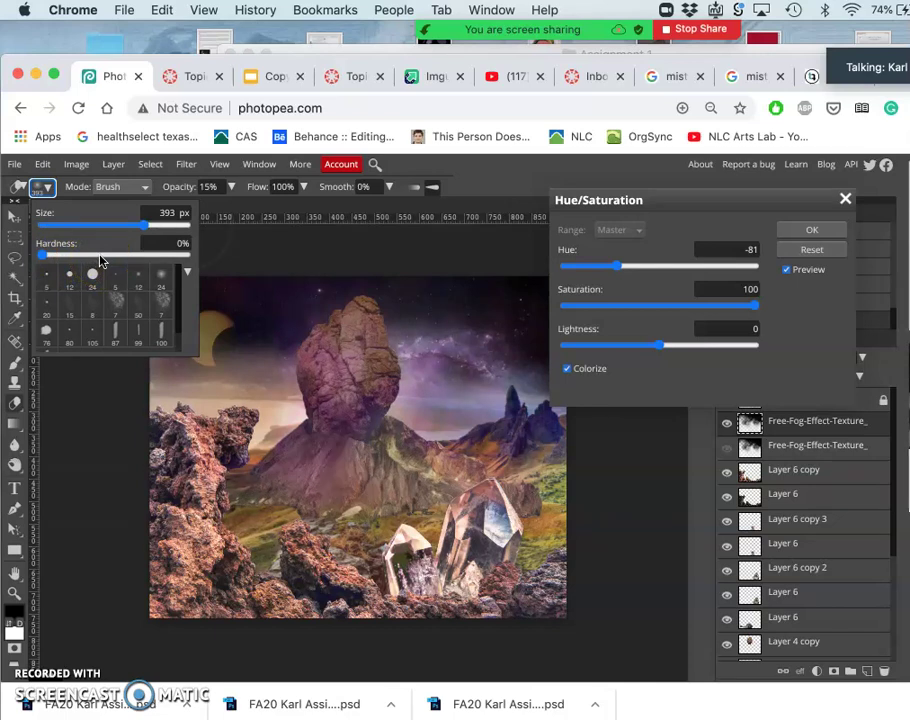
left_click_drag(44, 252, 103, 261)
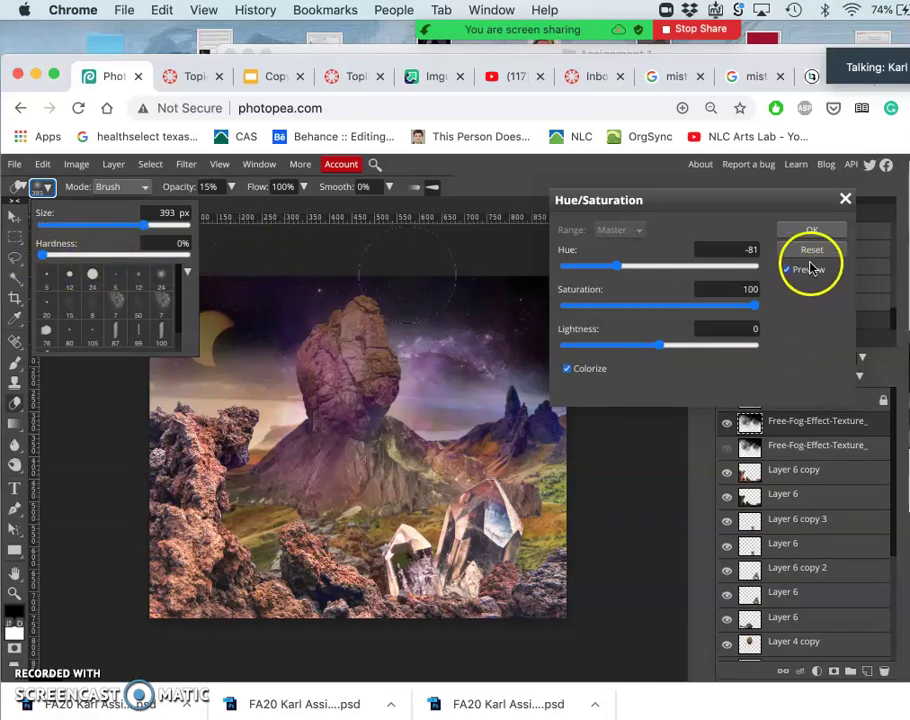
left_click_drag(657, 345, 715, 347)
left_click(620, 271)
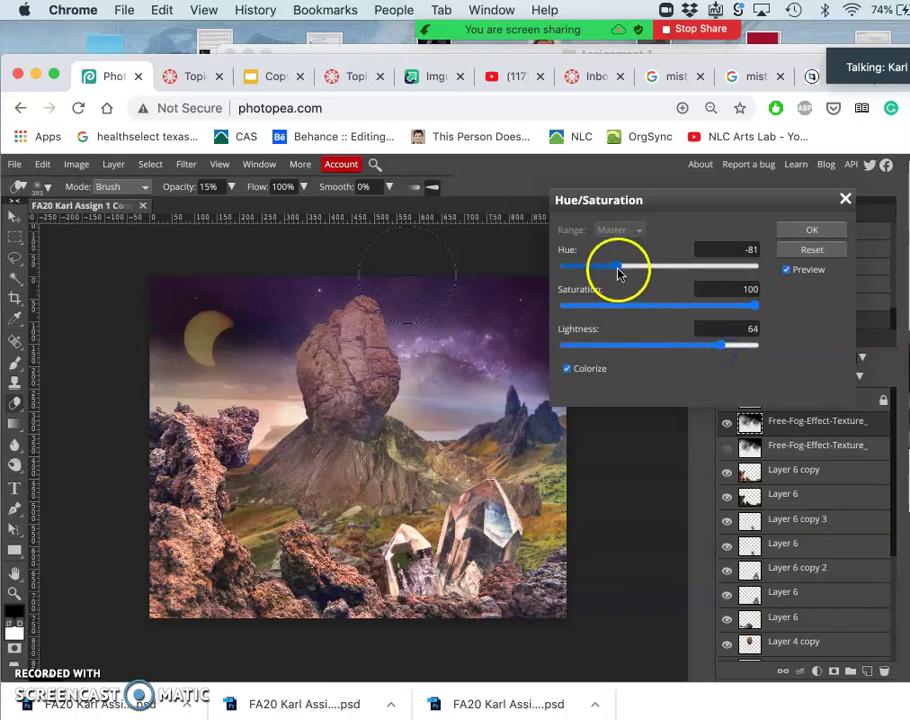
left_click_drag(607, 273, 615, 269)
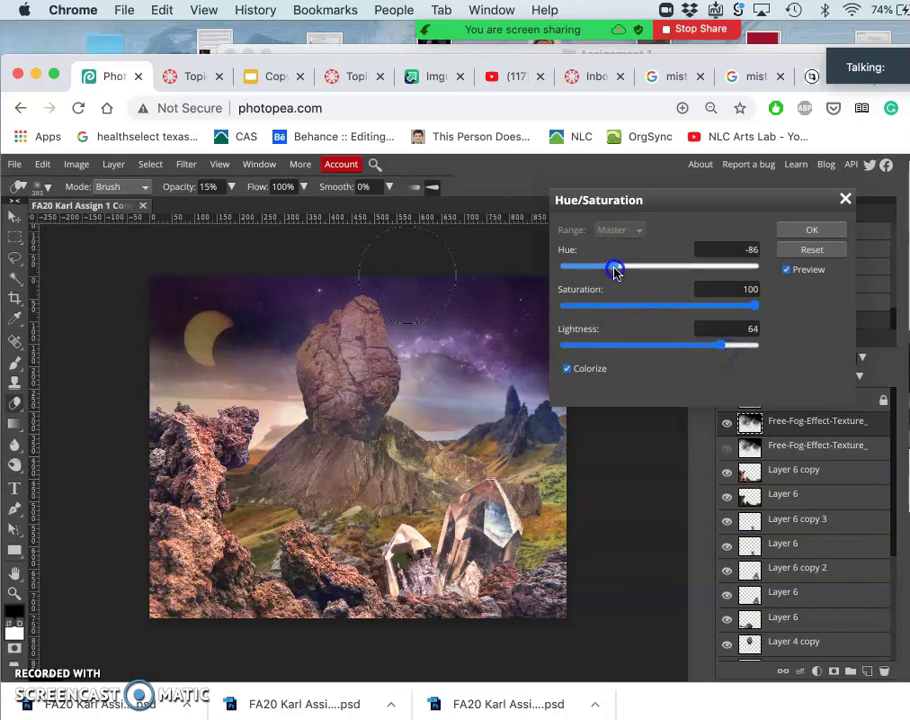
left_click(556, 331)
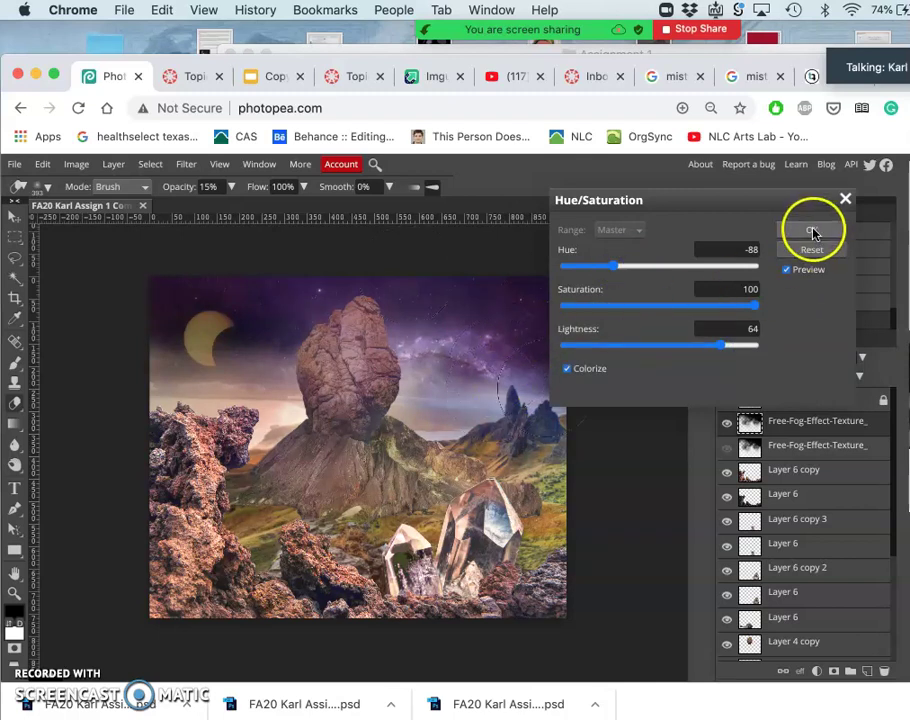
left_click(812, 229)
- Show and duplicate the lower fog texture layer, hiding the new copy
left_click(727, 425)
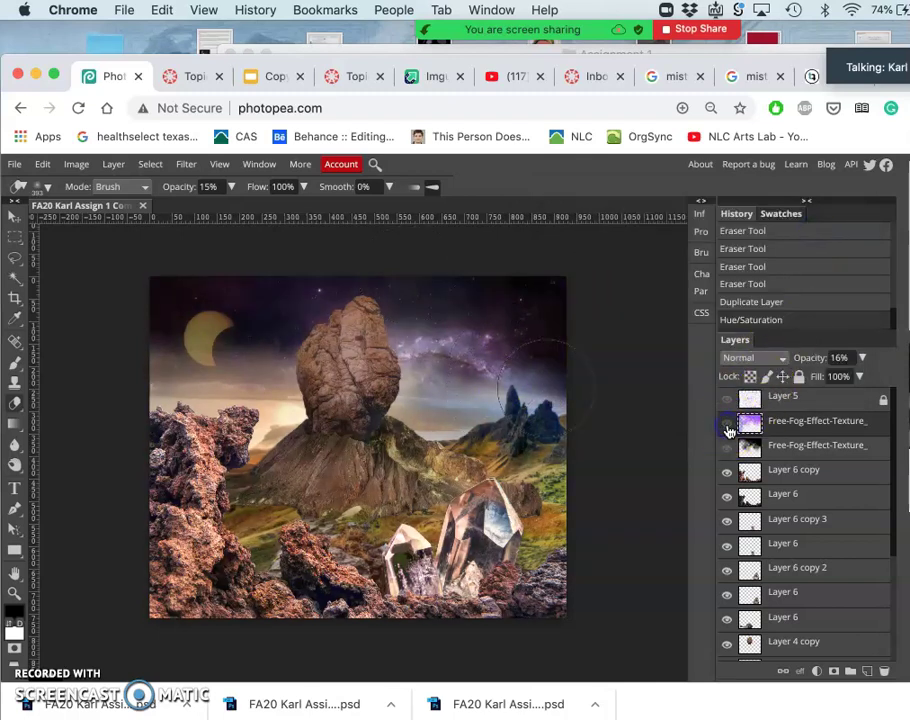
left_click(727, 425)
left_click(727, 425)
left_click_drag(770, 426, 735, 470)
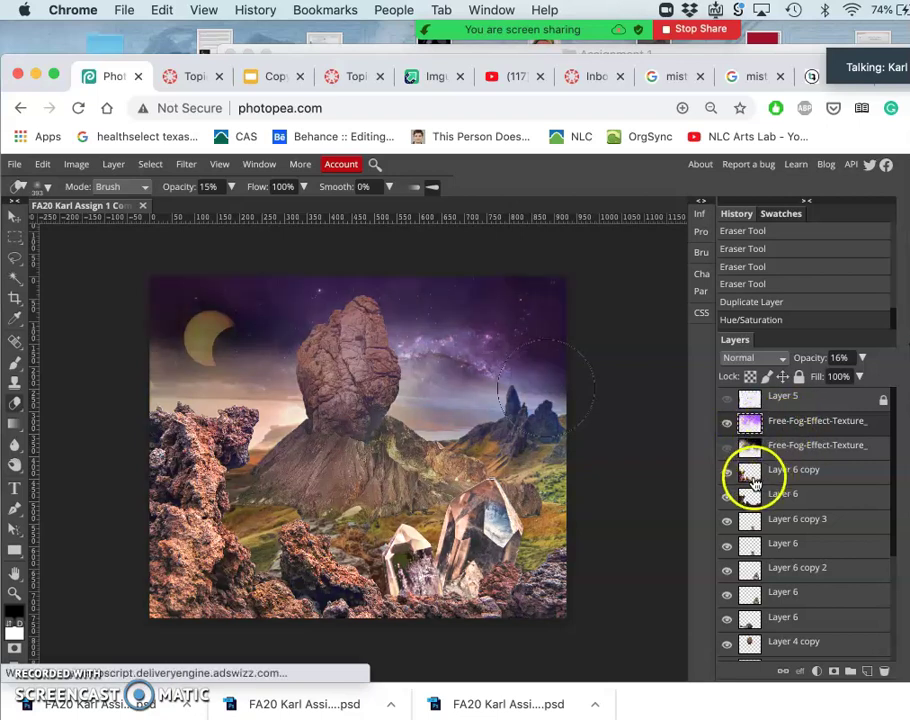
left_click(727, 451)
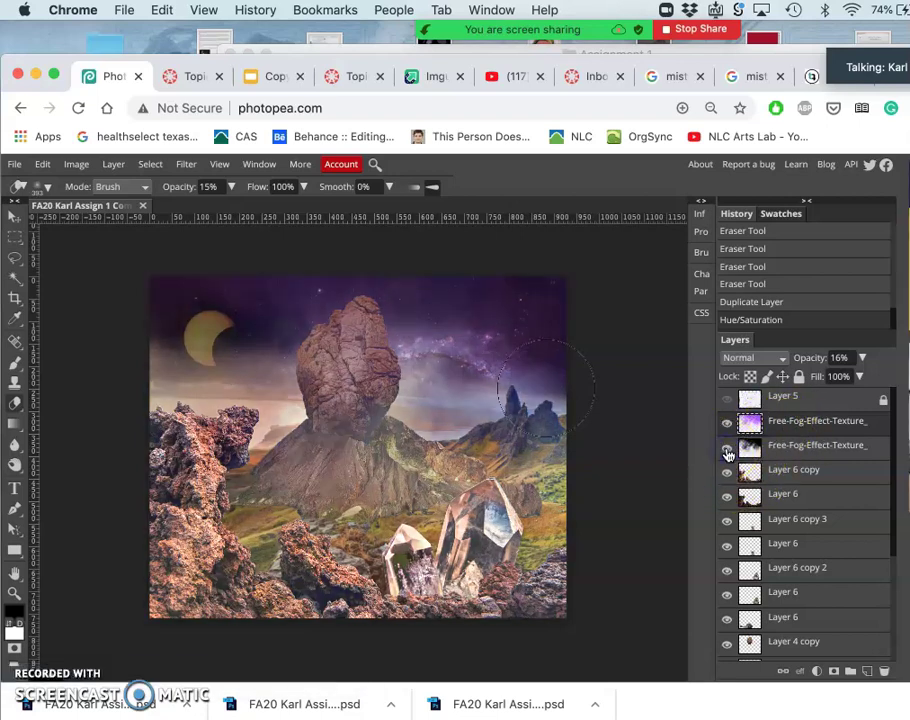
left_click(777, 449)
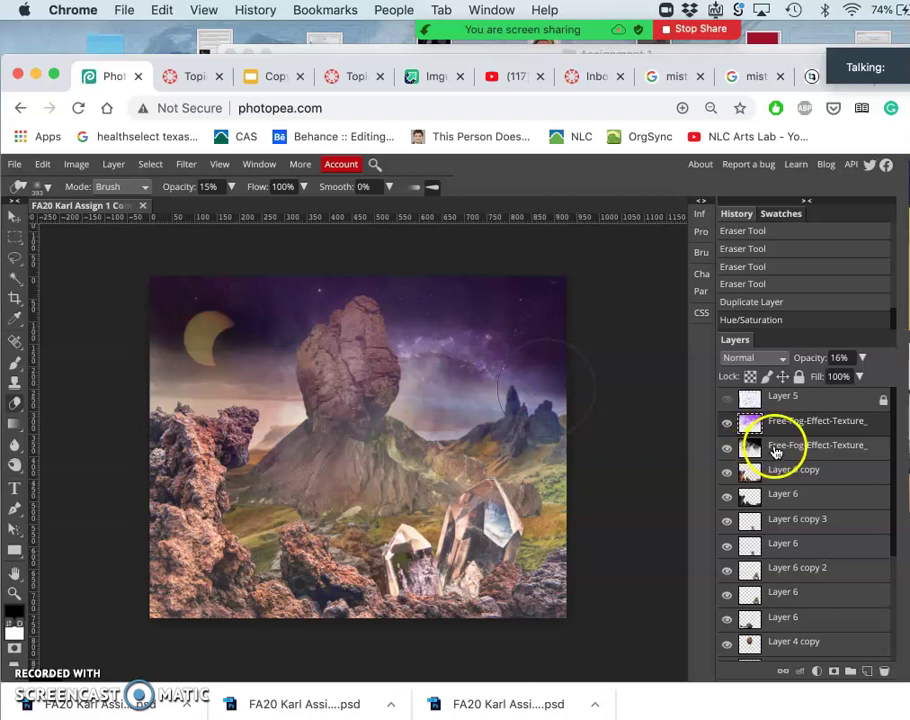
key("ctrl+j")
left_click(727, 476)
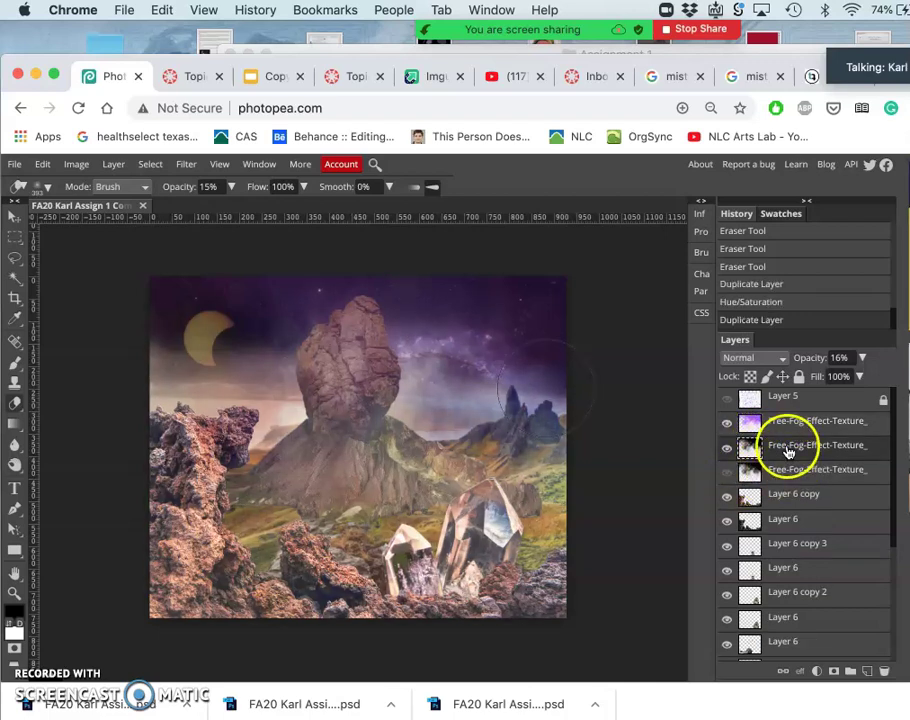
- Erase fog along the lower-left rocks, the bottom rocks and over the crystals
left_click(150, 590)
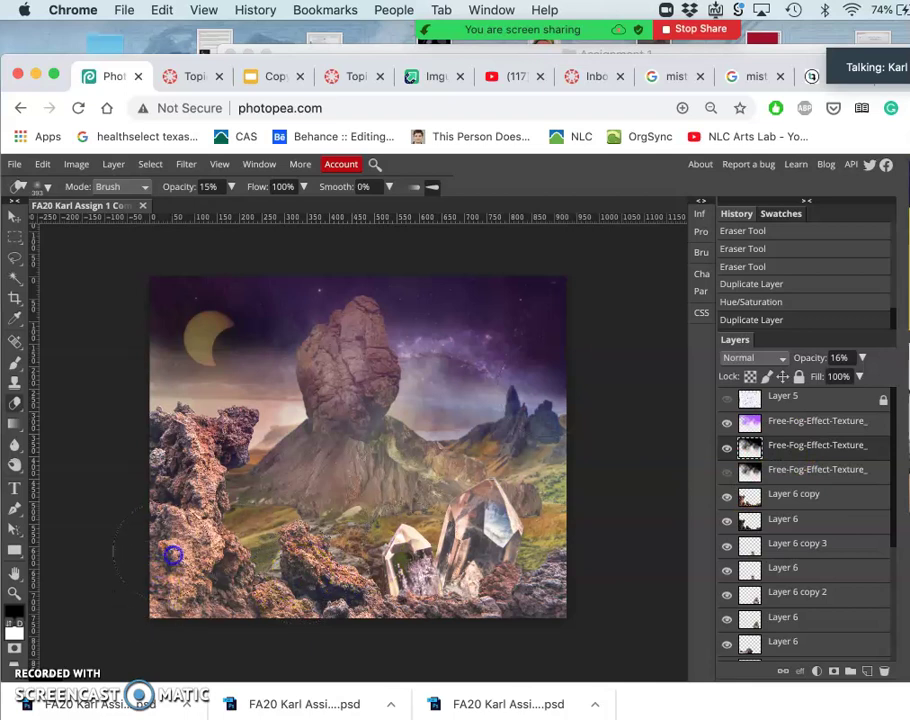
mouse_move(173, 555)
left_mouse_down()
mouse_move(165, 495)
mouse_move(146, 502)
mouse_move(213, 432)
mouse_move(190, 448)
mouse_move(178, 513)
mouse_move(215, 610)
left_mouse_up()
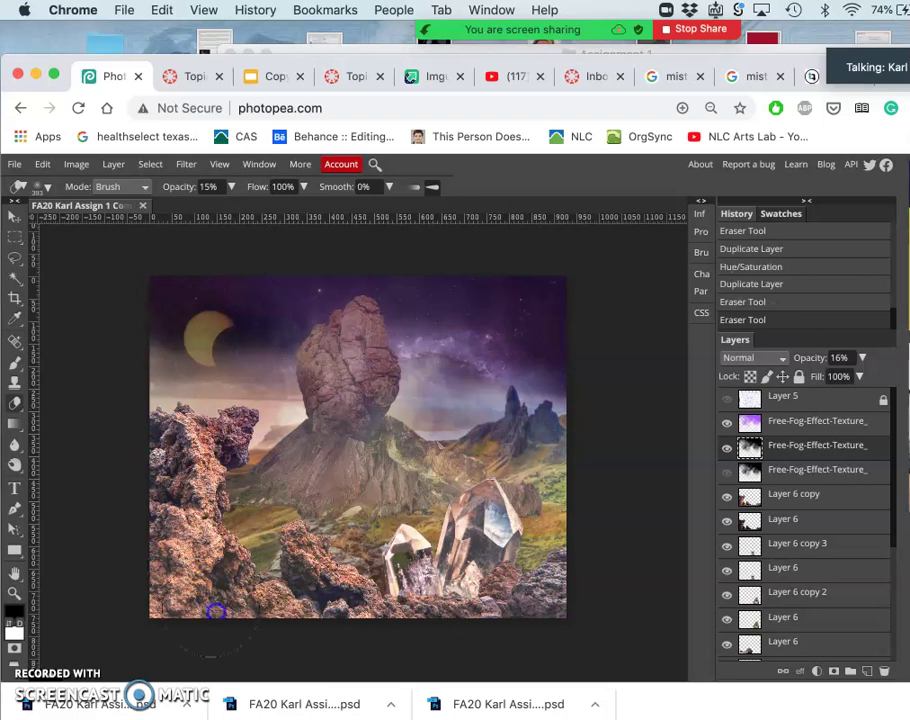
left_click_drag(329, 600, 348, 594)
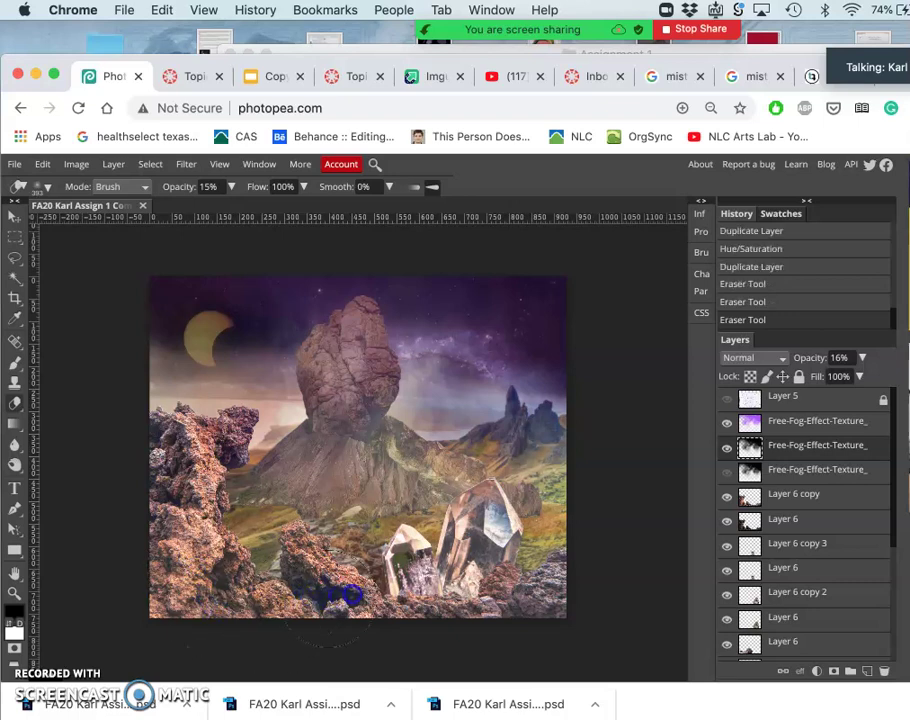
mouse_move(427, 556)
left_mouse_down()
mouse_move(482, 518)
mouse_move(500, 555)
left_mouse_up()
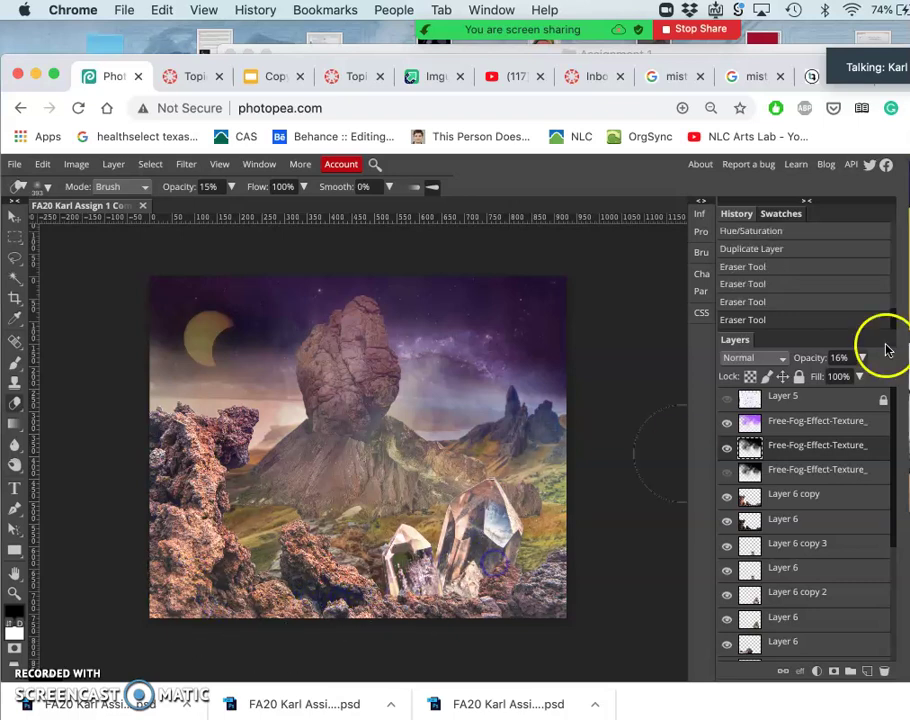
- Lower the selected Free-Fog layer's opacity to 3%
left_click_drag(861, 357, 797, 382)
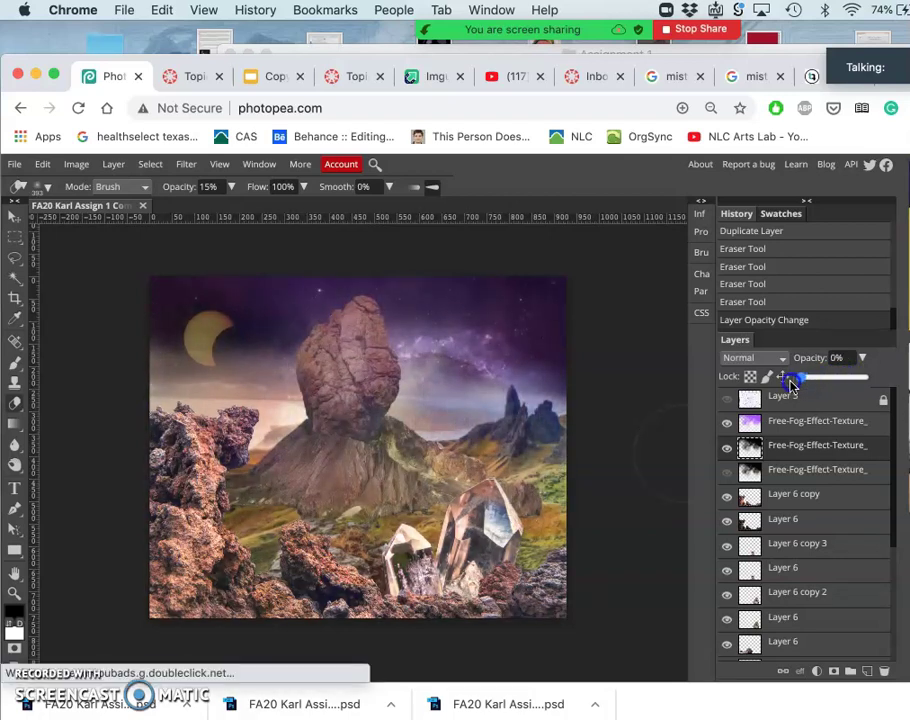
left_click_drag(806, 379, 803, 378)
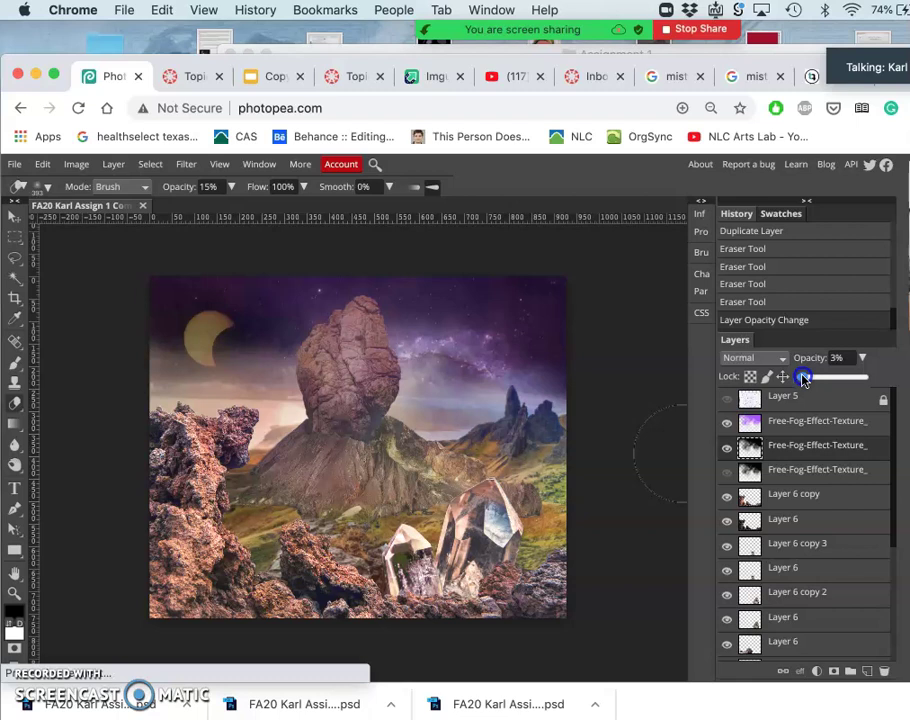